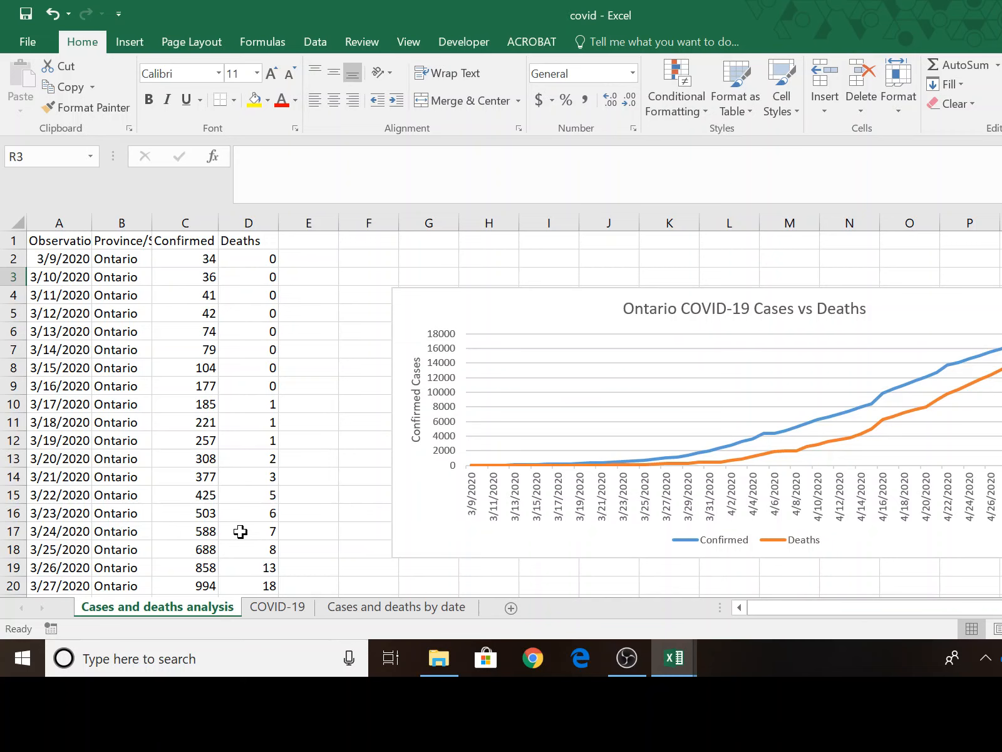
left_click(175, 262)
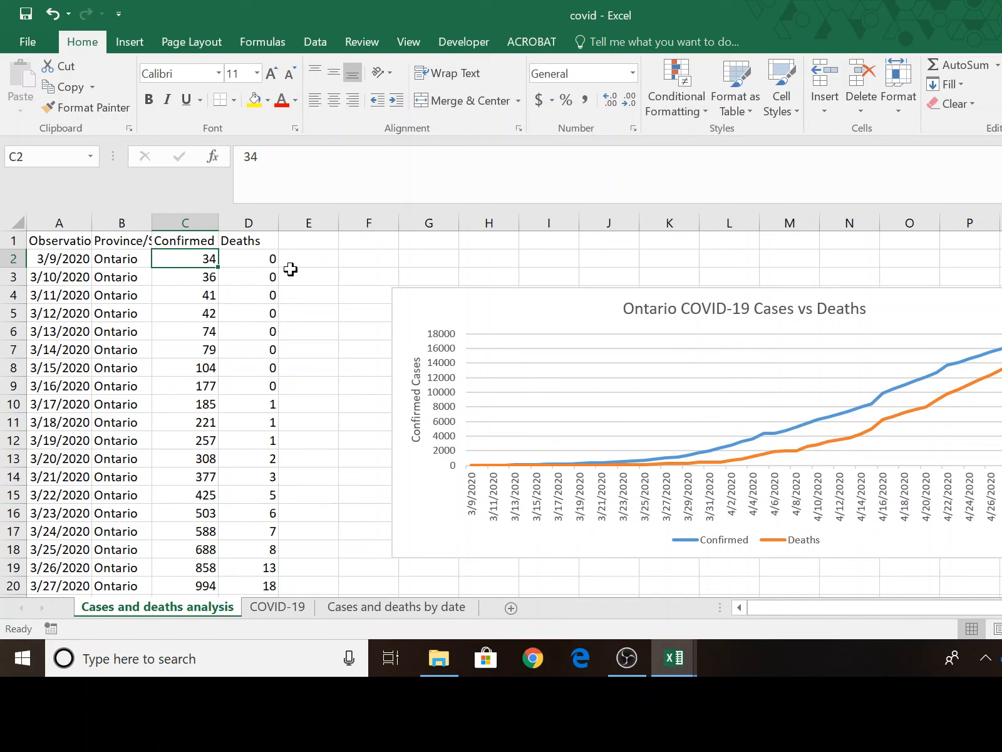
left_click(256, 259)
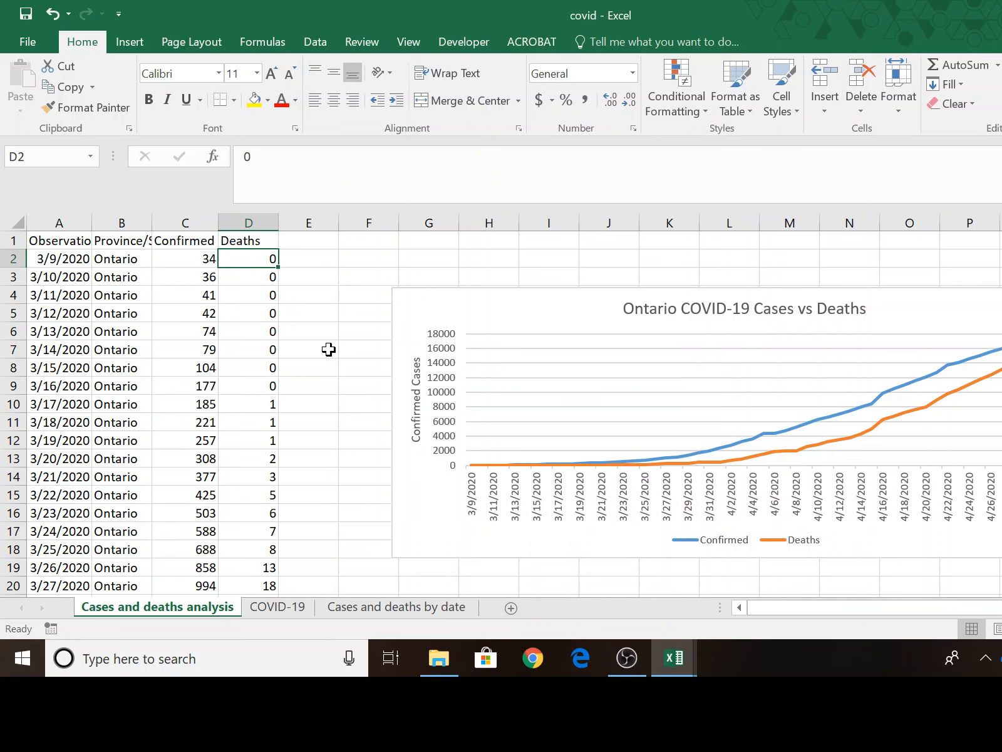
- Create a copy of the "Cases and deaths analysis" sheet, placed before the original in the same workbook
right_click(129, 607)
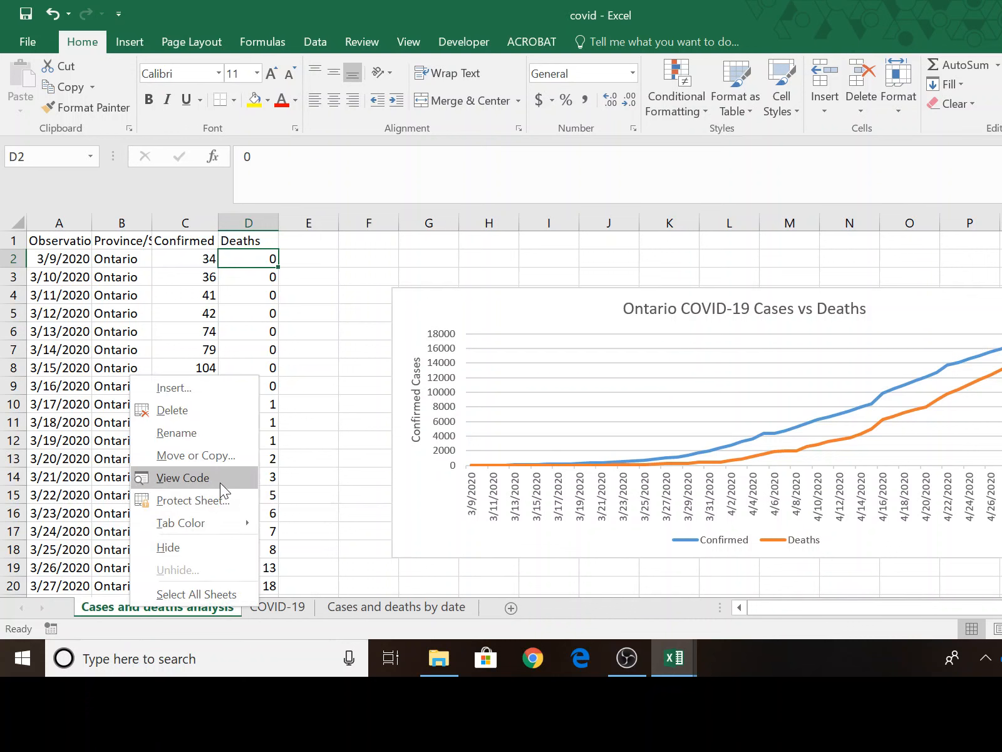
left_click(230, 461)
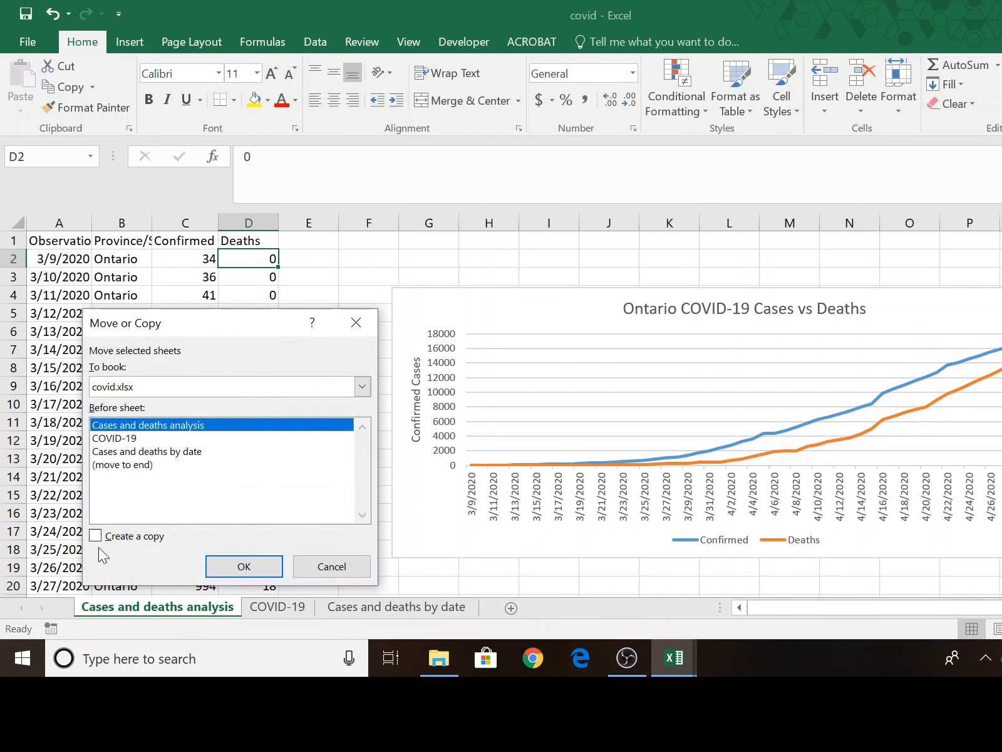
left_click(144, 537)
left_click(222, 564)
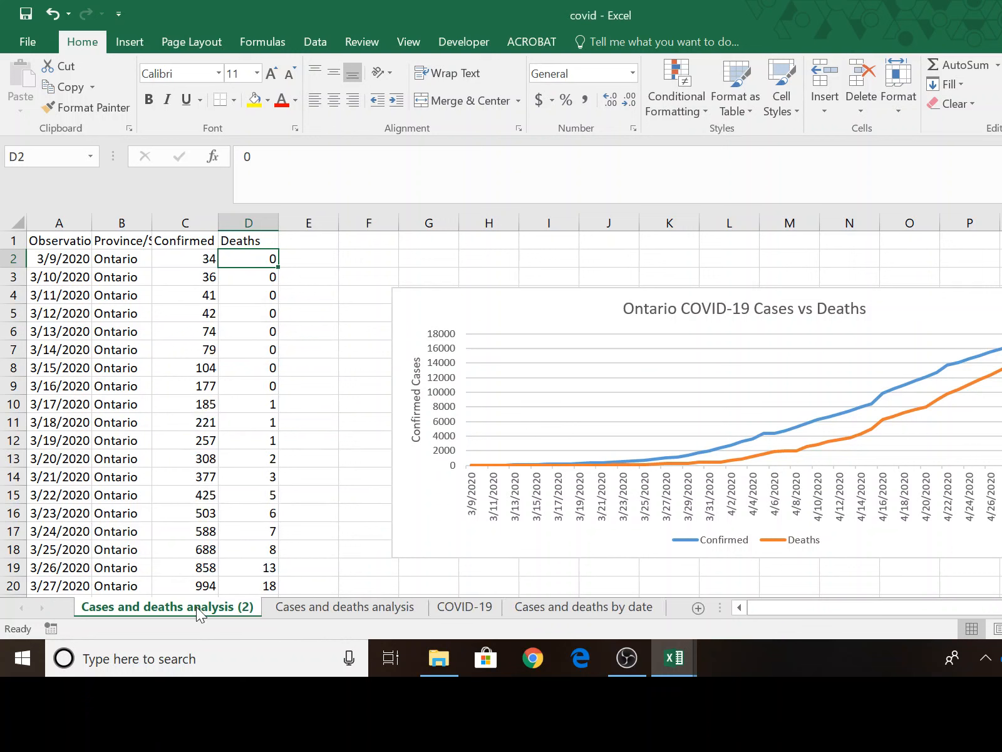
- Rename the copied sheet to "Cases and deaths correlation"
double_click(196, 607)
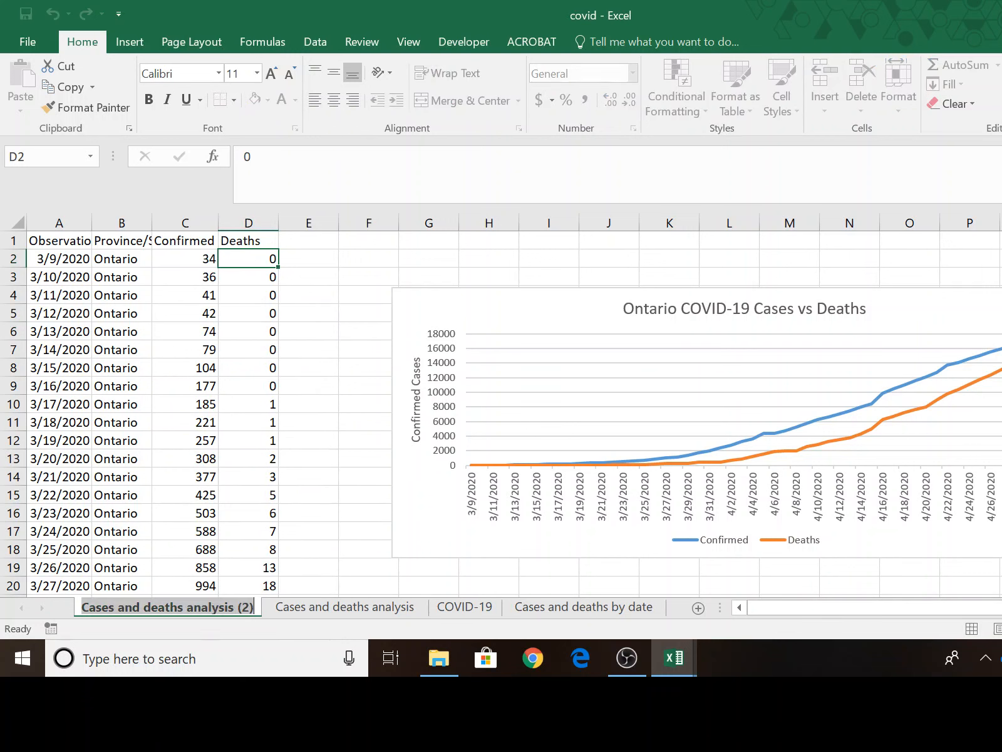
left_click_drag(187, 607, 253, 606)
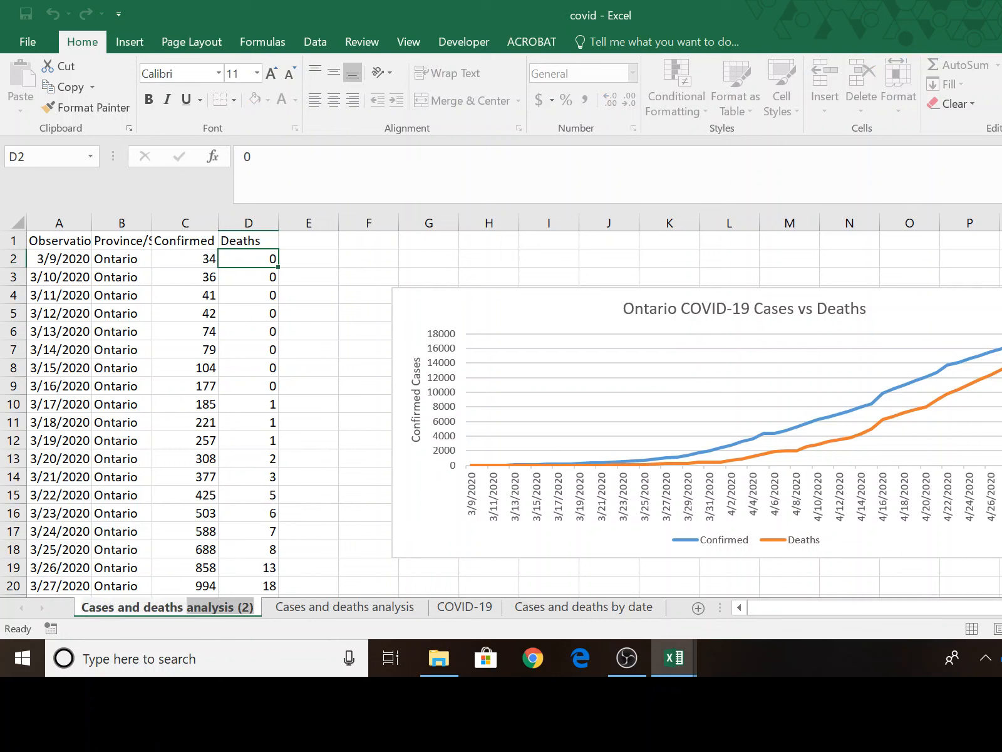
type("correlation")
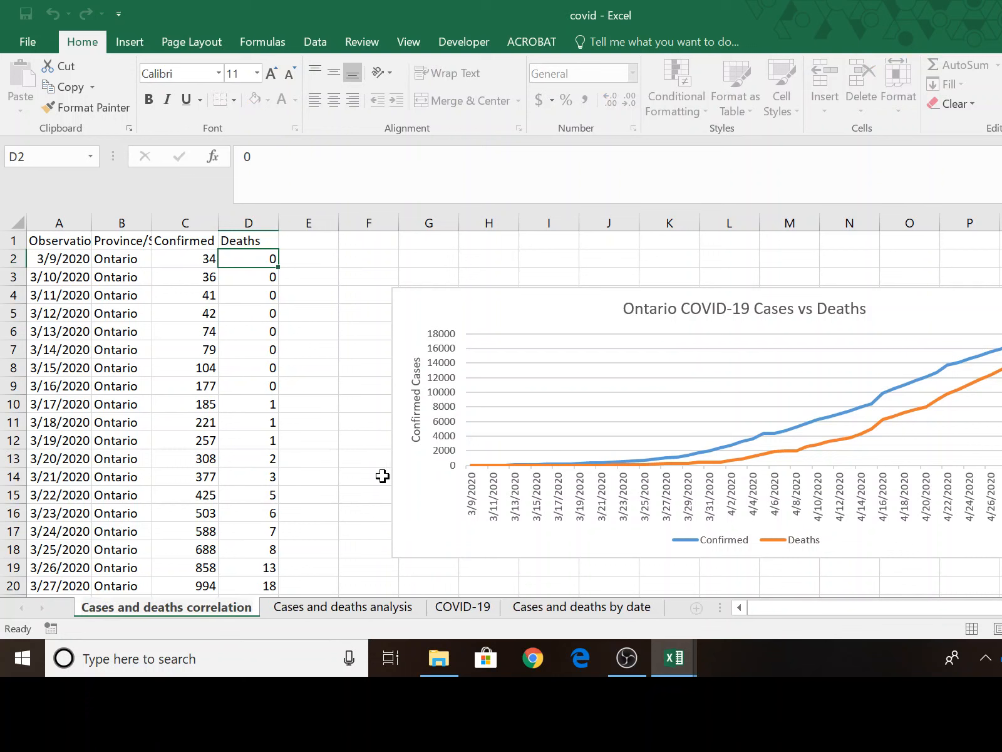
left_click(352, 487)
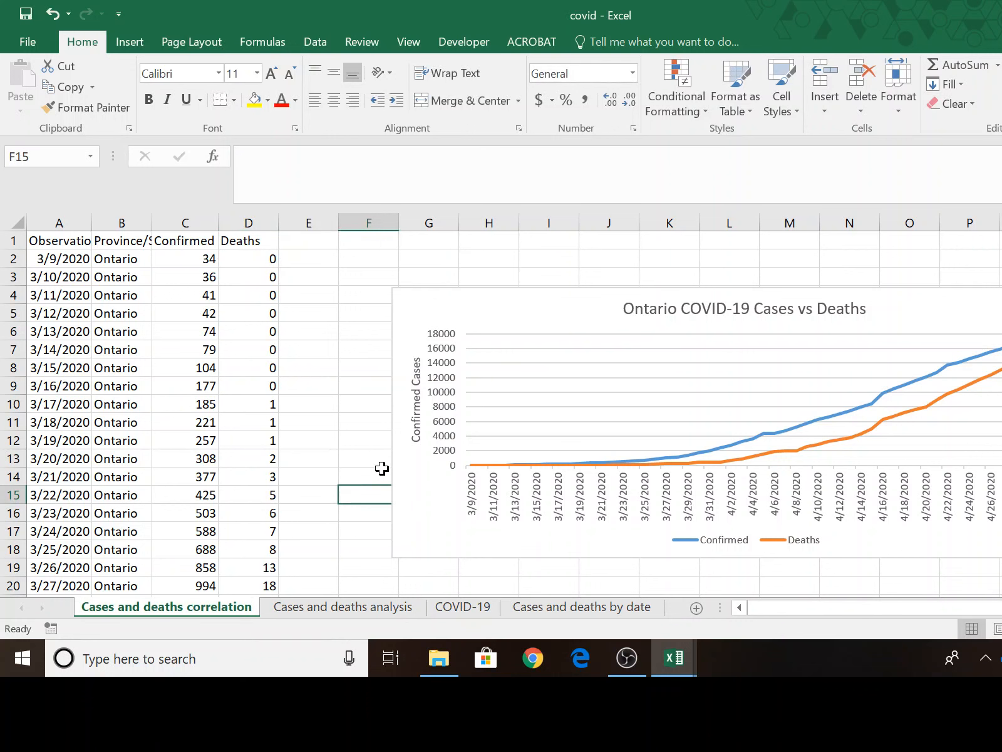
- Delete the Ontario COVID-19 line chart from the correlation sheet and check the original analysis sheet
left_click(575, 308)
key("Delete")
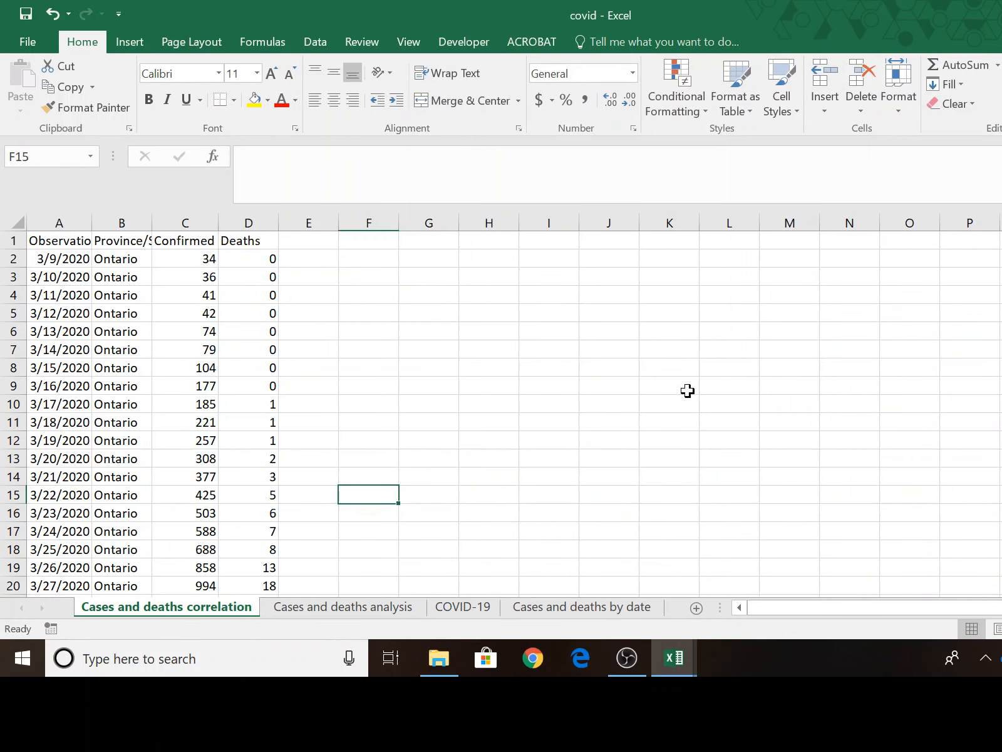
left_click(341, 607)
left_click(201, 606)
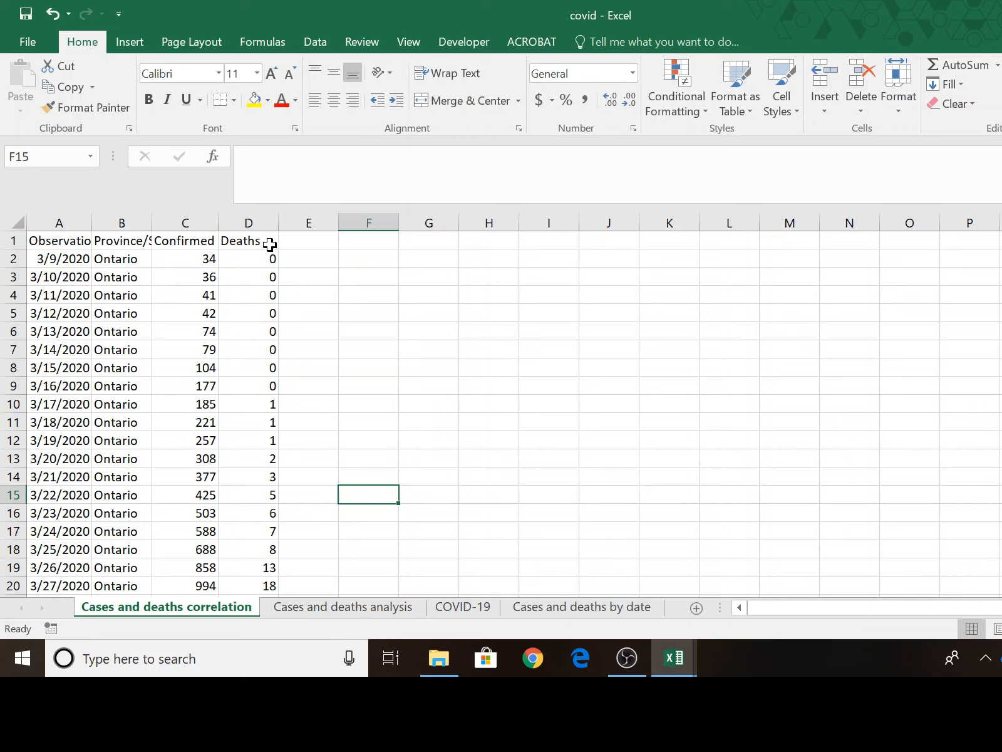
- Copy the whole Confirmed column into column E, beside the Deaths column
left_click(203, 216)
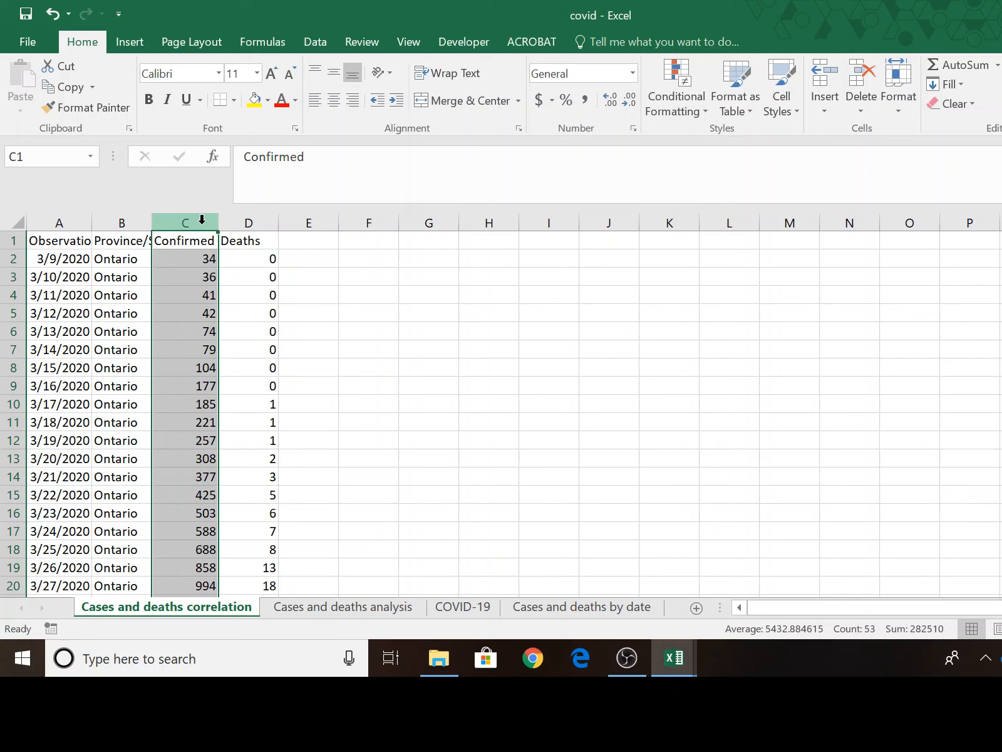
right_click(203, 219)
left_click(245, 259)
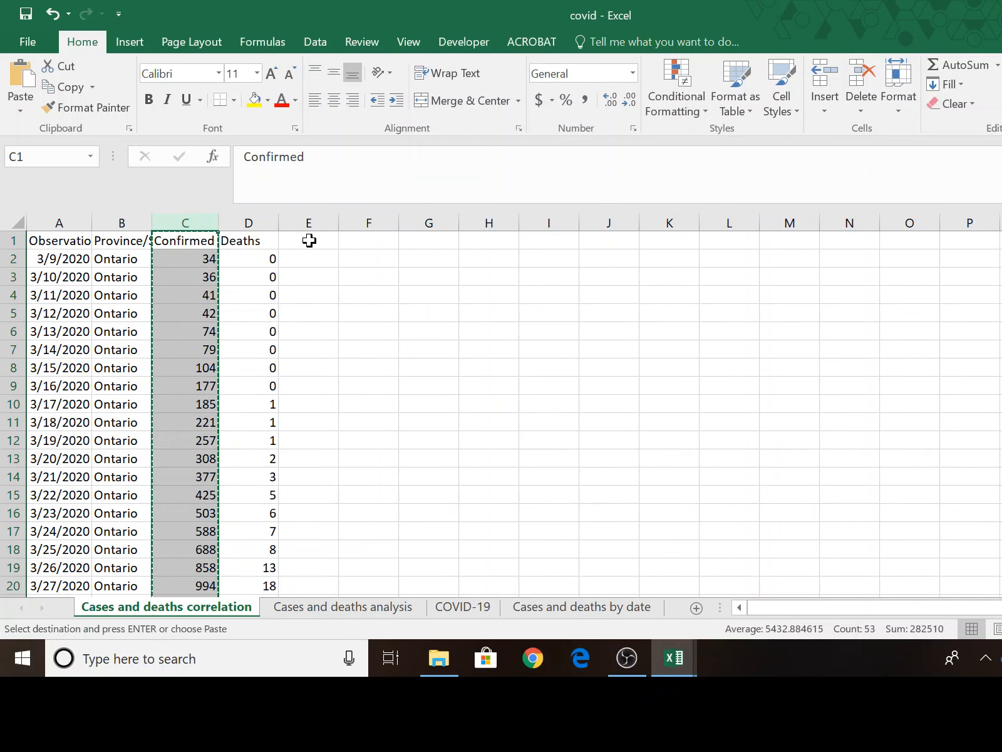
left_click(309, 241)
key("Return")
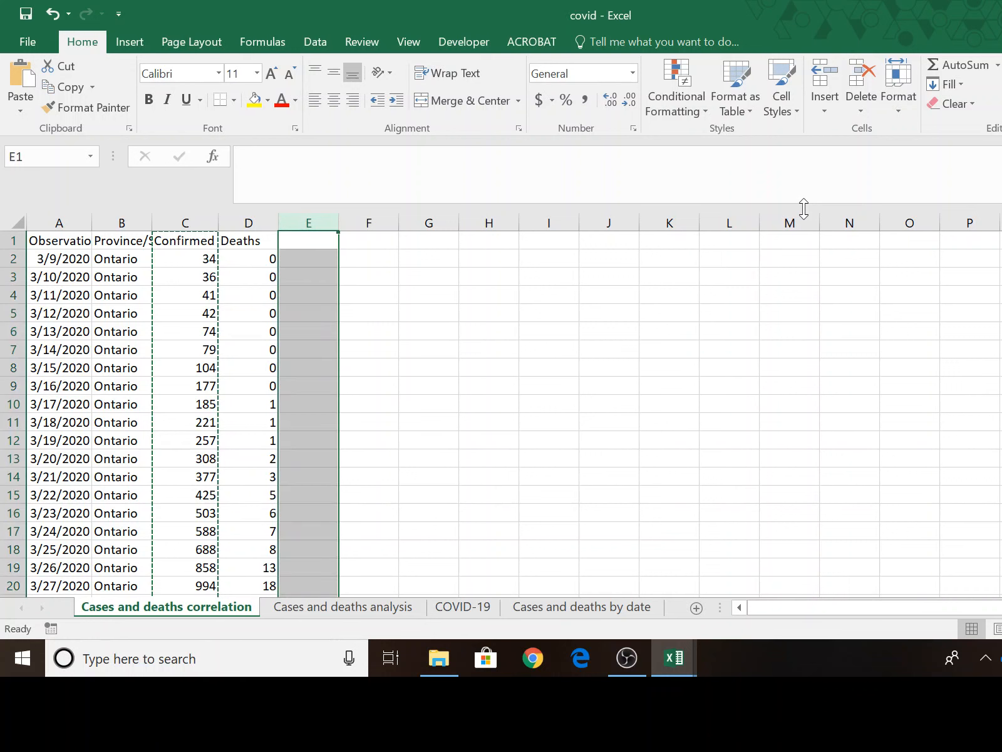
left_click(457, 383)
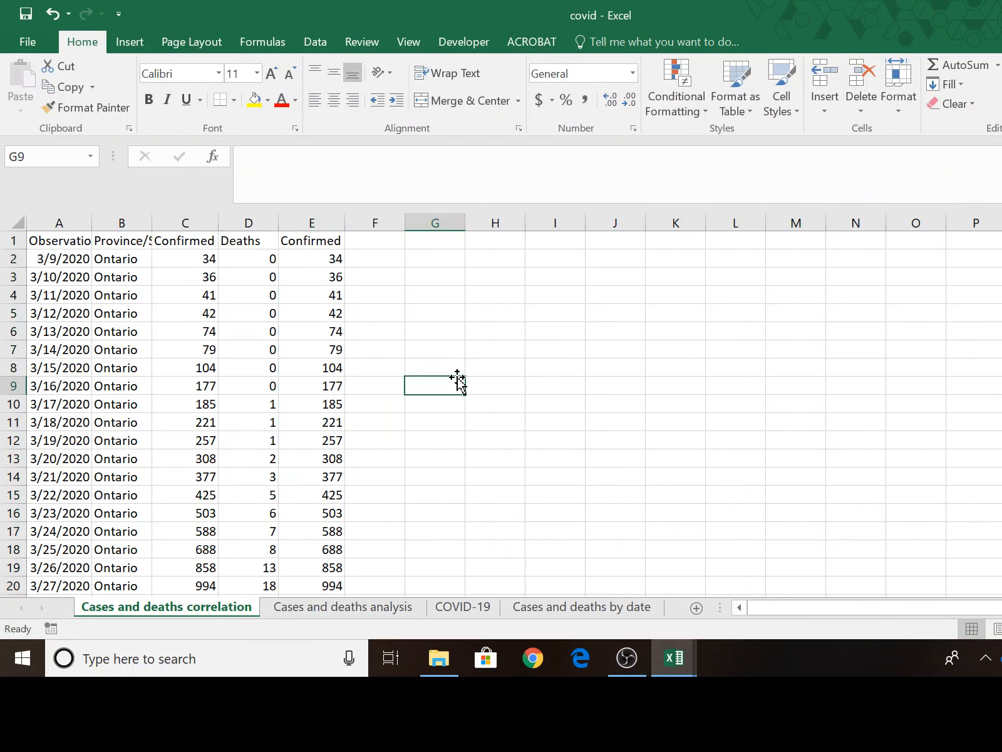
- Delete the Province/State column and the original Confirmed column, B and C
left_click_drag(114, 217, 188, 223)
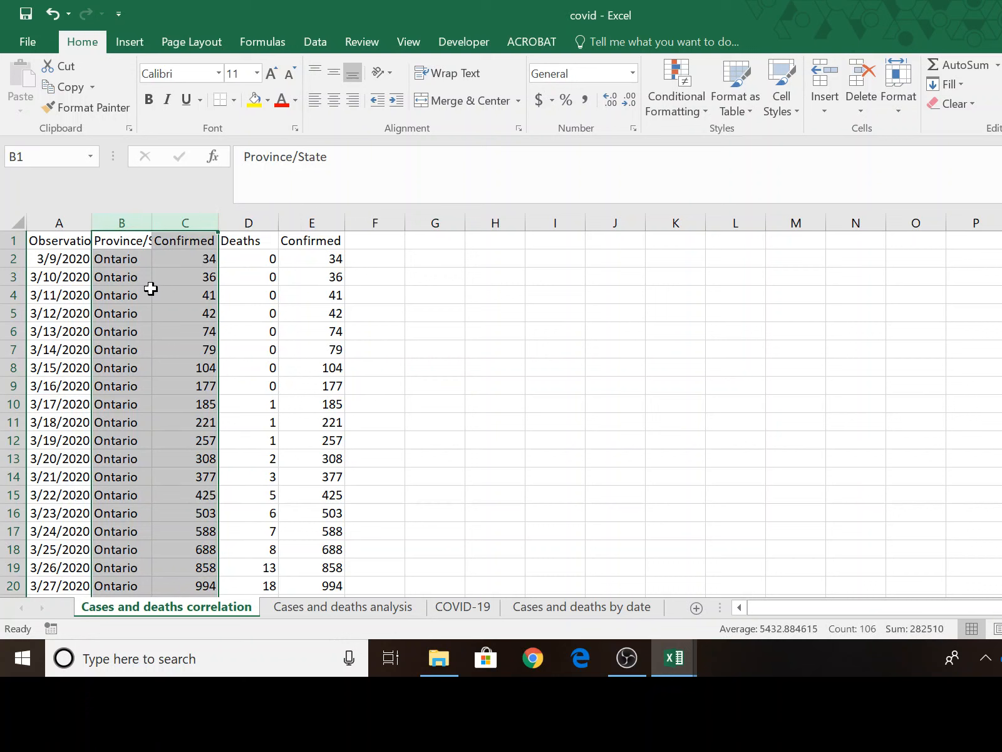
right_click(138, 219)
left_click(197, 374)
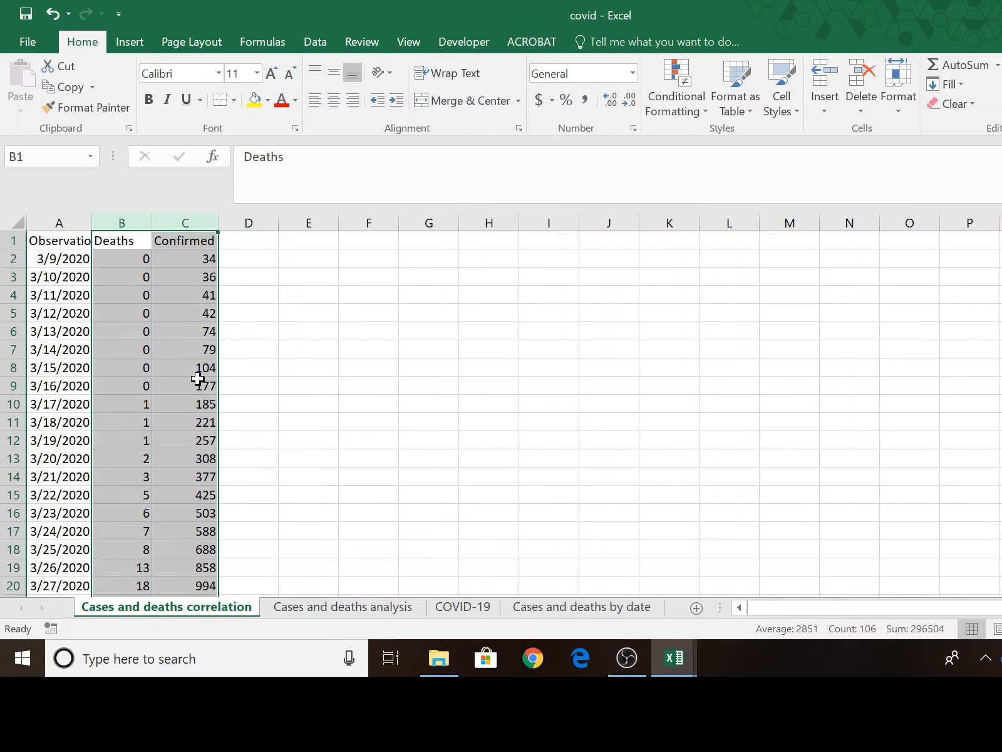
left_click(325, 372)
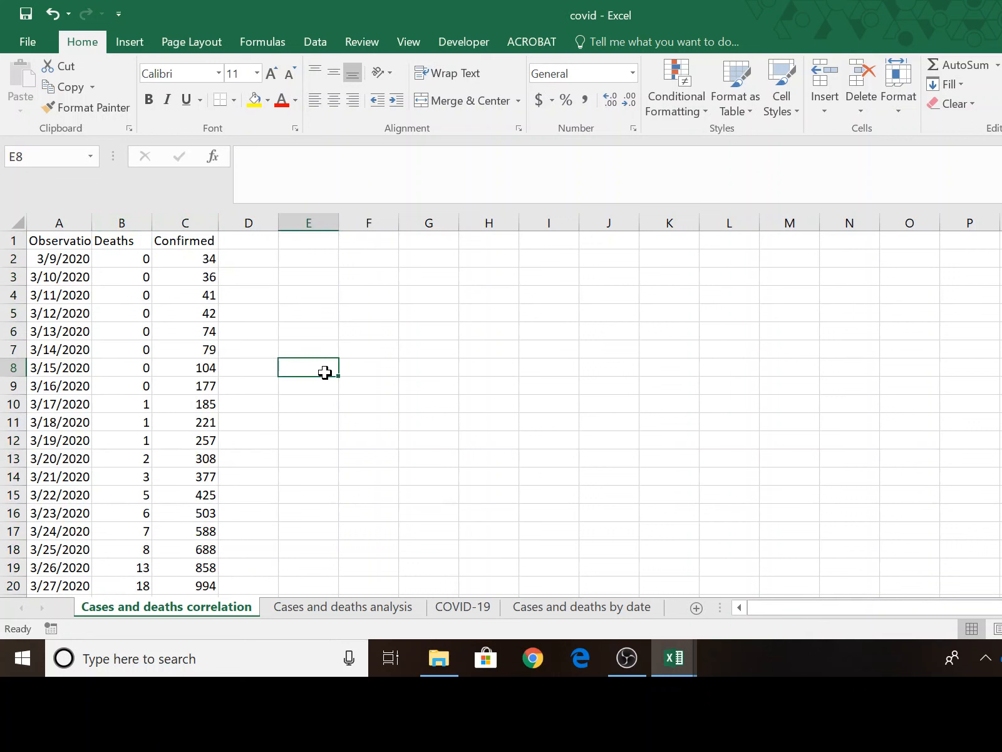
- Format the ObservationDate column as Long Date
left_click(74, 221)
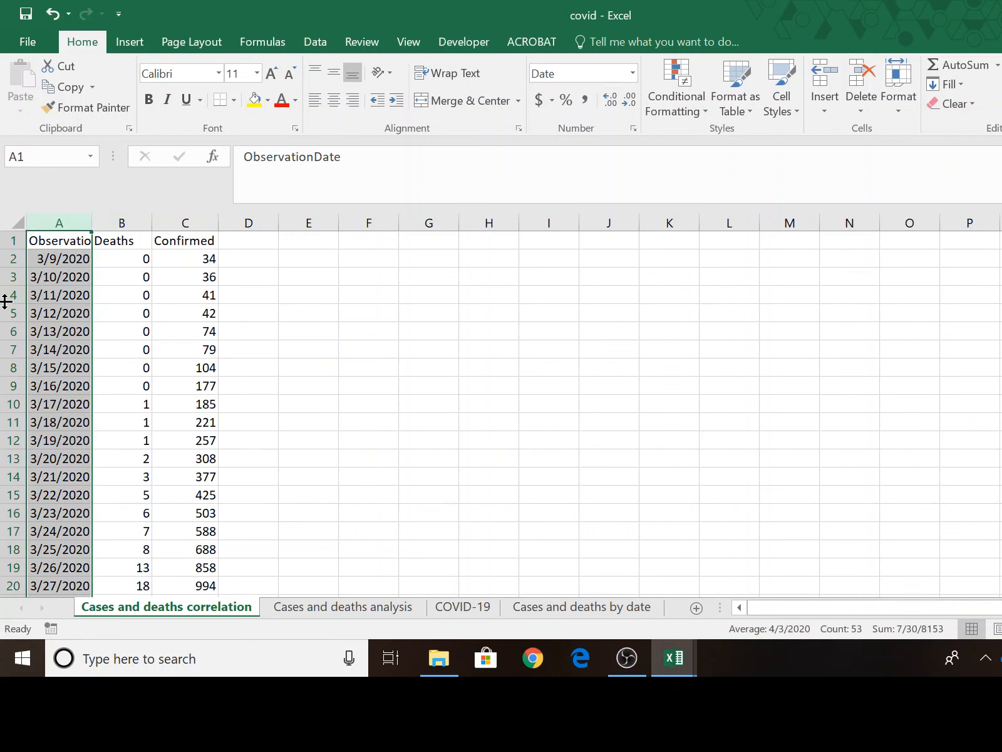
left_click(630, 73)
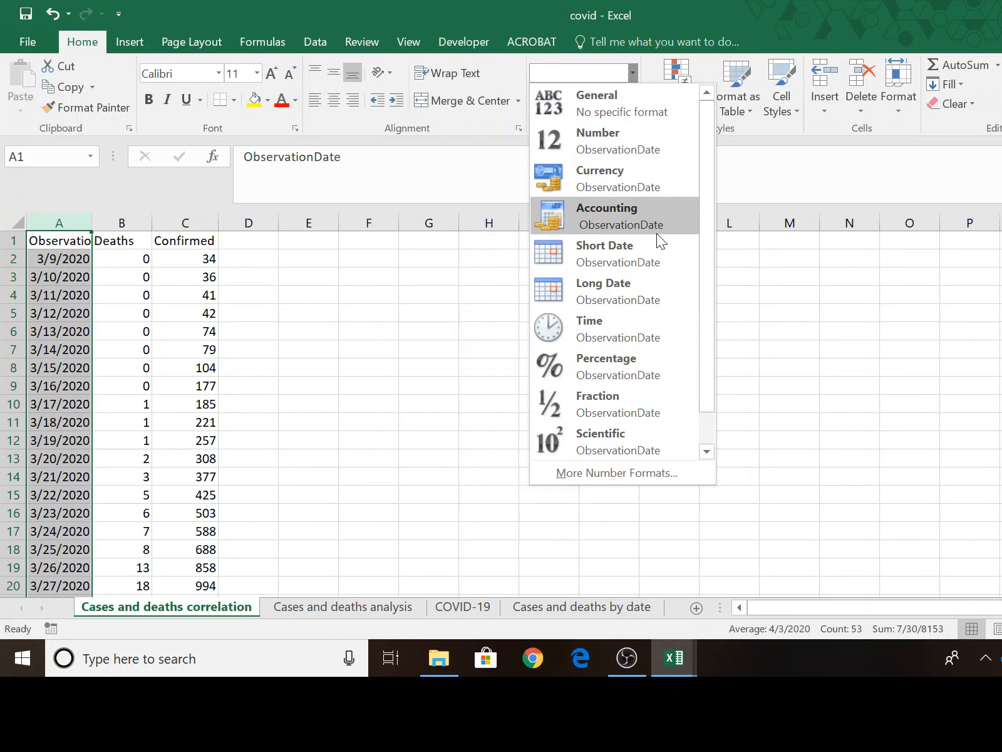
left_click(649, 287)
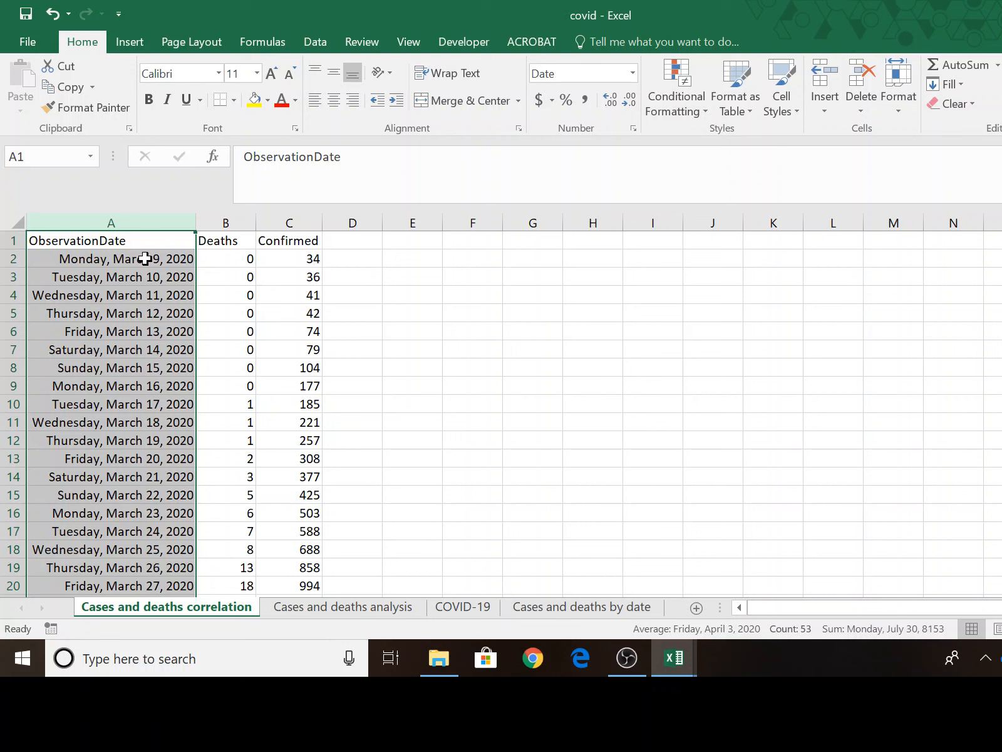
- Enter the headings "Cases Minus 1 Week" in D1 and "Cases Minus 2 Weeks" in E1
left_click(365, 244)
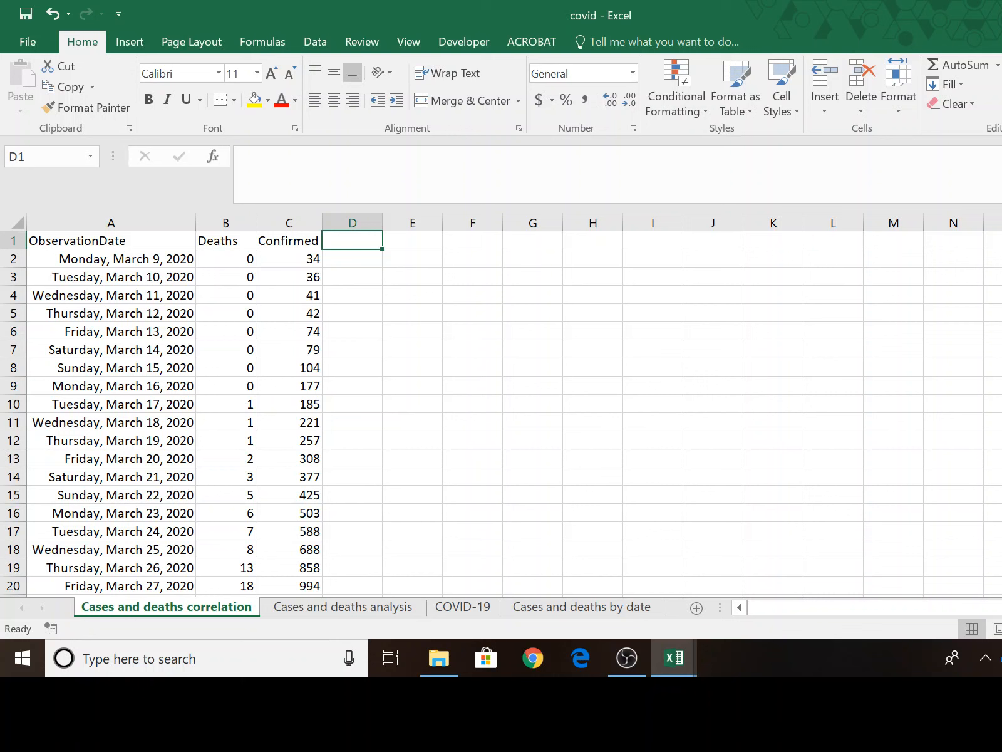
type("Con")
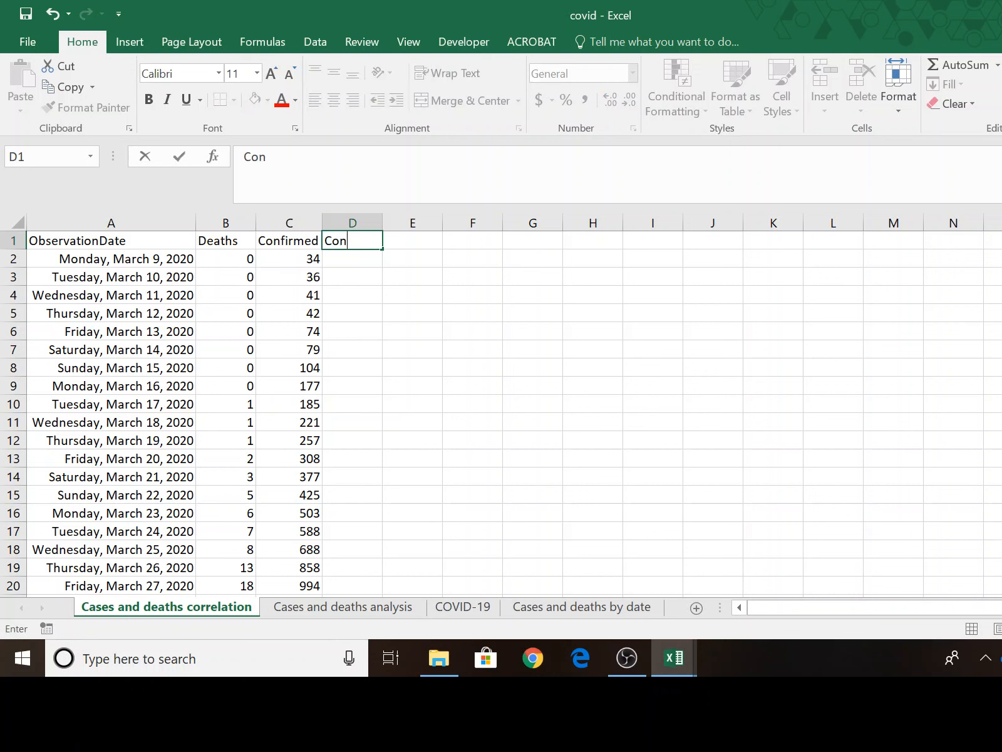
key("BackSpace")
key("BackSpace")
type("ases Minus")
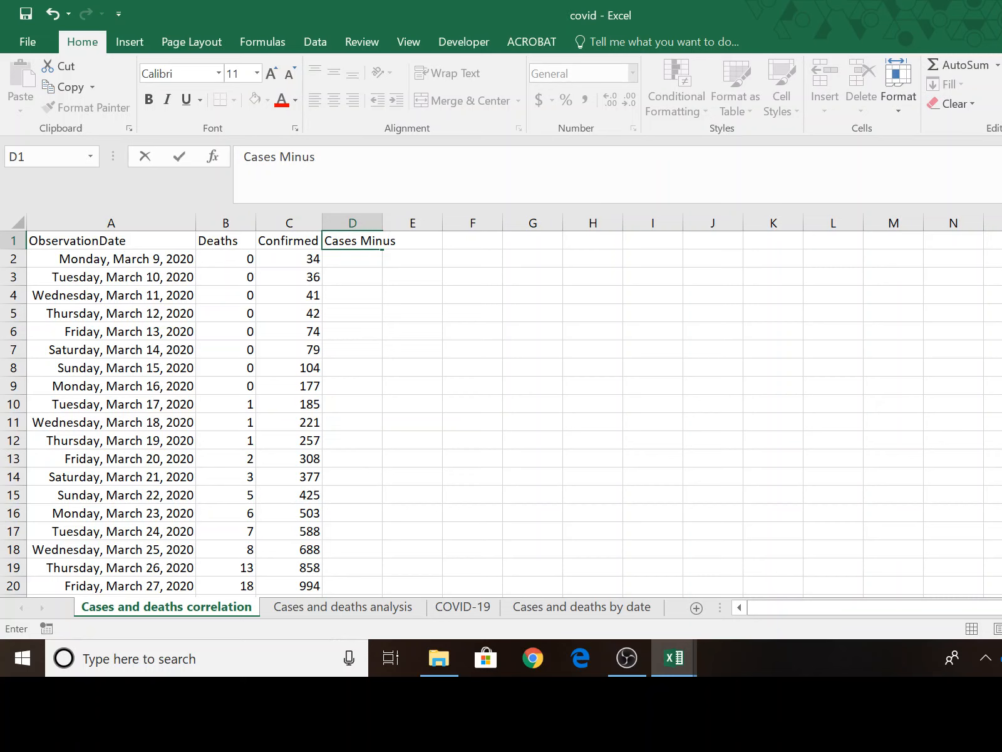
type(" 1  Week")
key("Tab")
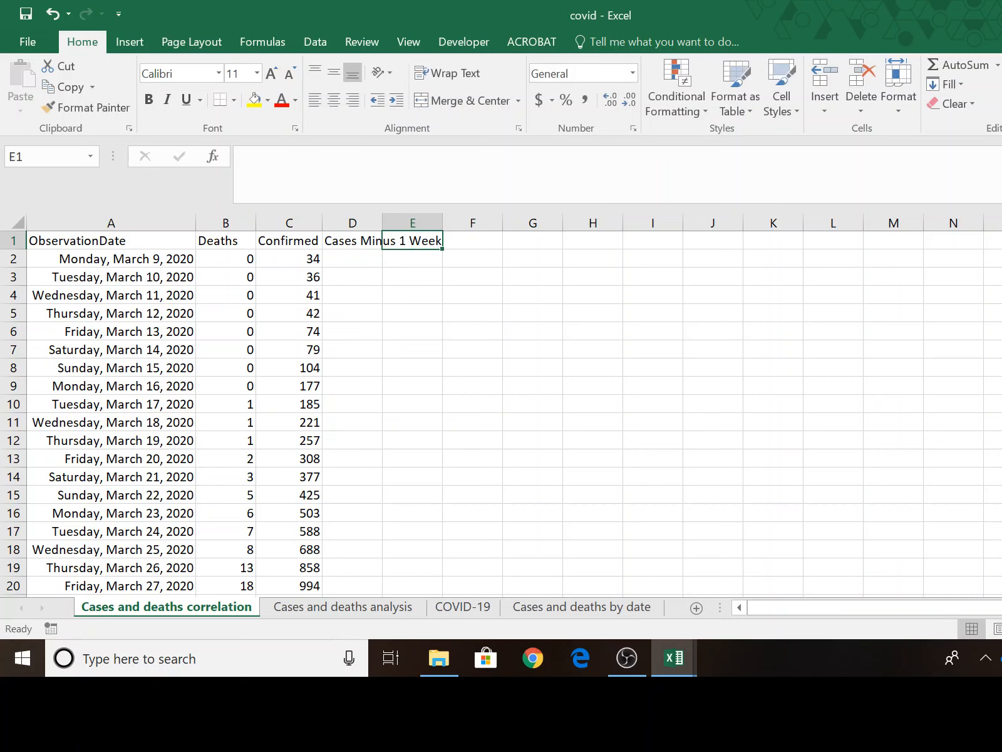
type("Cases M")
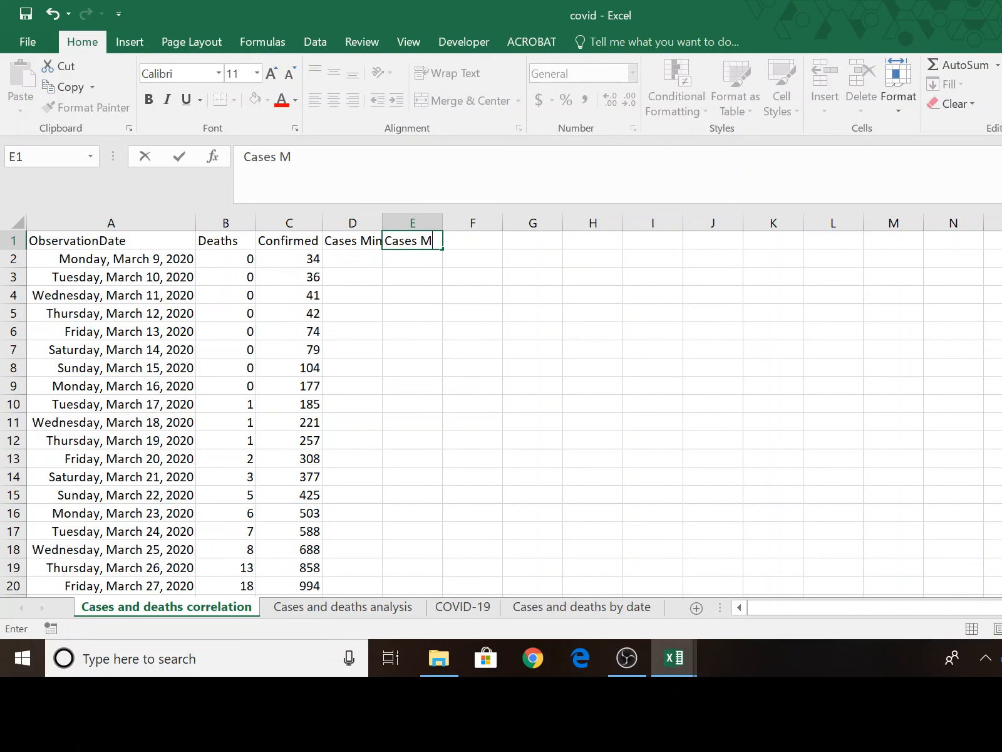
type("inus 2 Weeks")
key("Return")
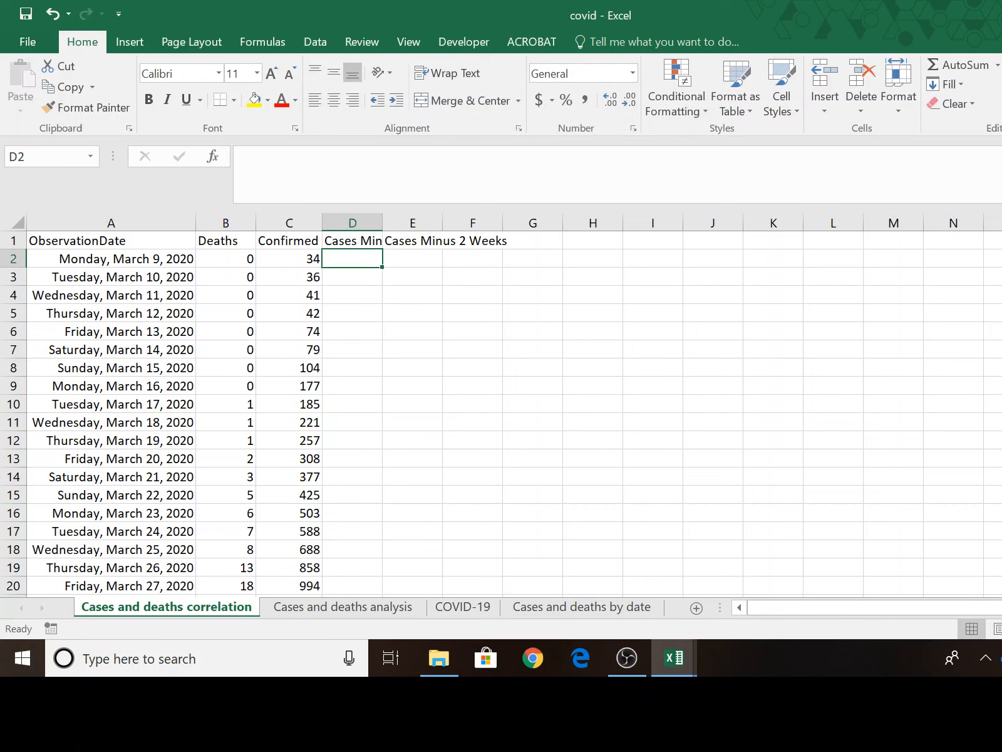
- Autofit the widths of columns D and E to their headings
double_click(383, 225)
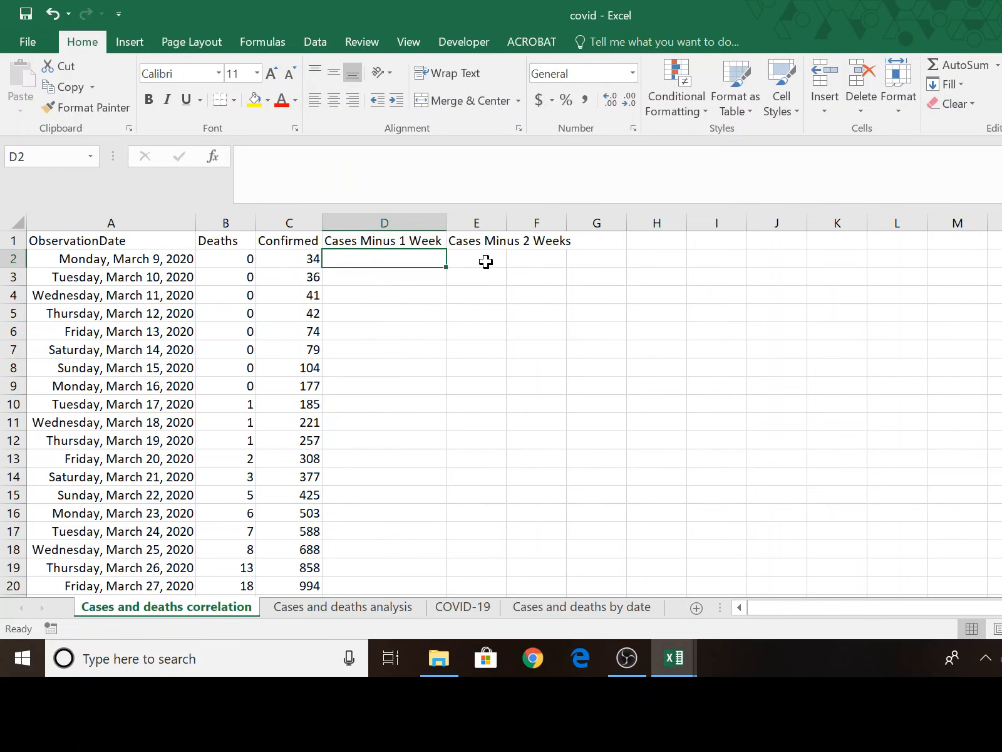
double_click(507, 224)
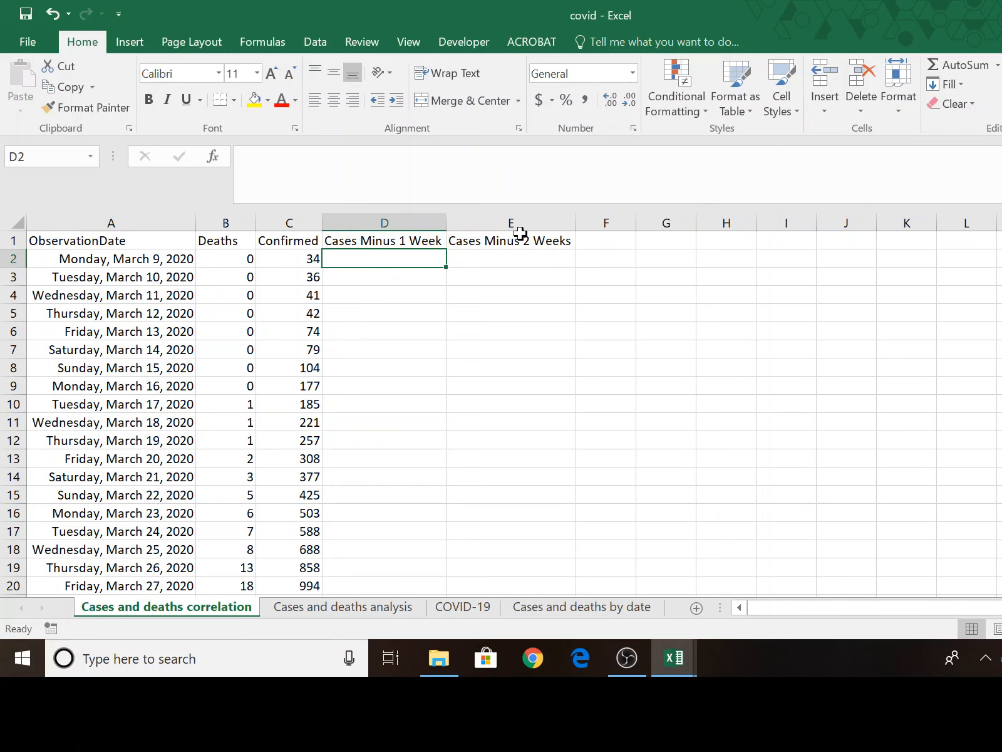
left_click(520, 254)
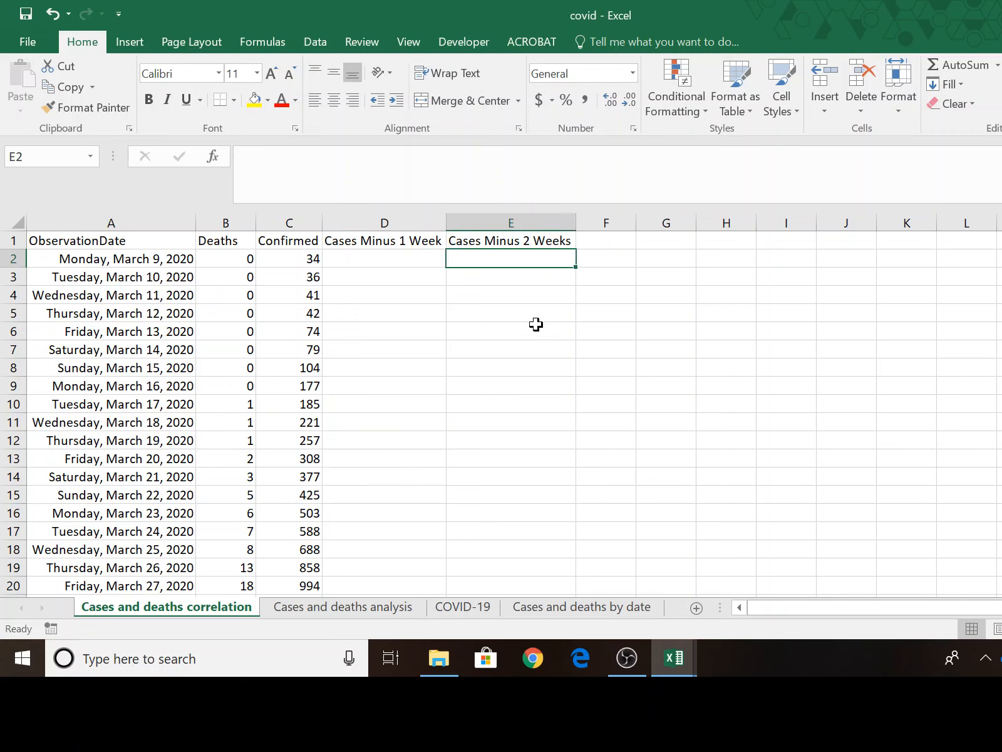
- Enter the formula =C2 in E16, the Cases Minus 2 Weeks cell for March 23, 2020
left_click(155, 259)
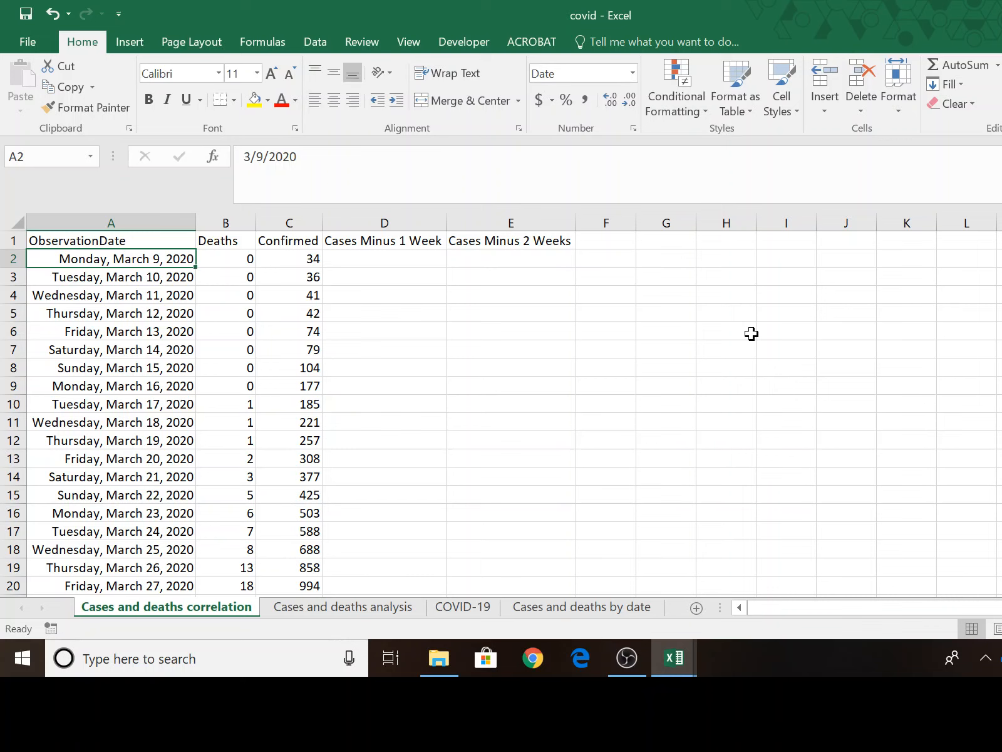
key("Down")
key("Down")
key("Down")
key("Down")
key("Down")
key("Down")
key("Down")
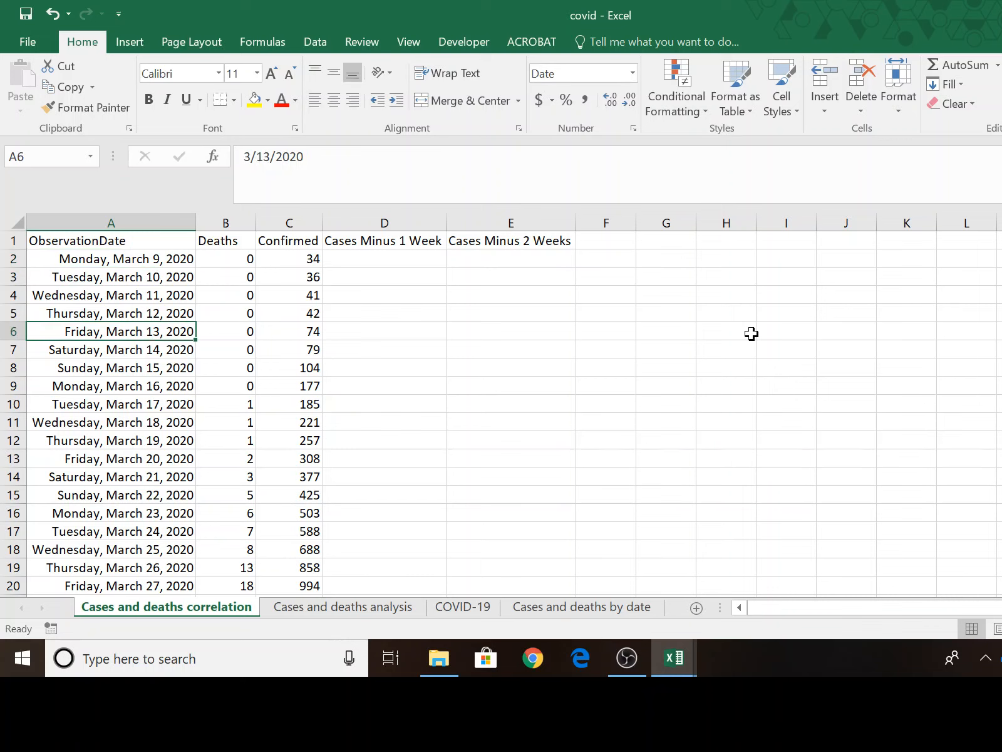
key("Down")
key("Down")
key("Down")
key("Down")
key("Down")
key("Down")
key("Down")
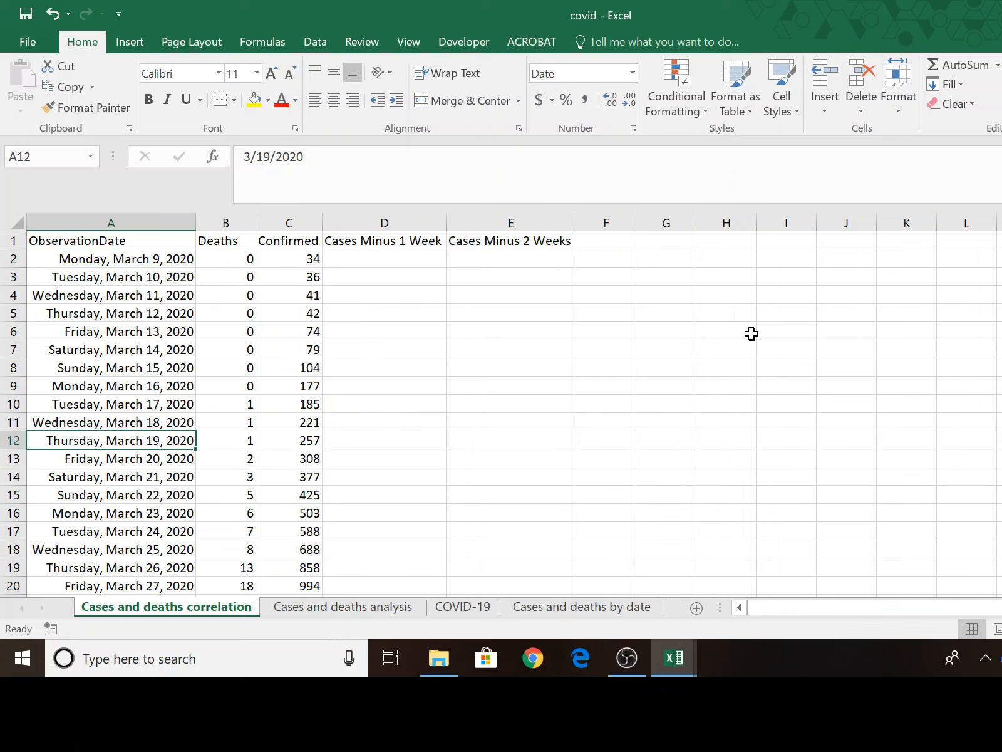
key("Right")
key("Right")
key("Right")
key("Right")
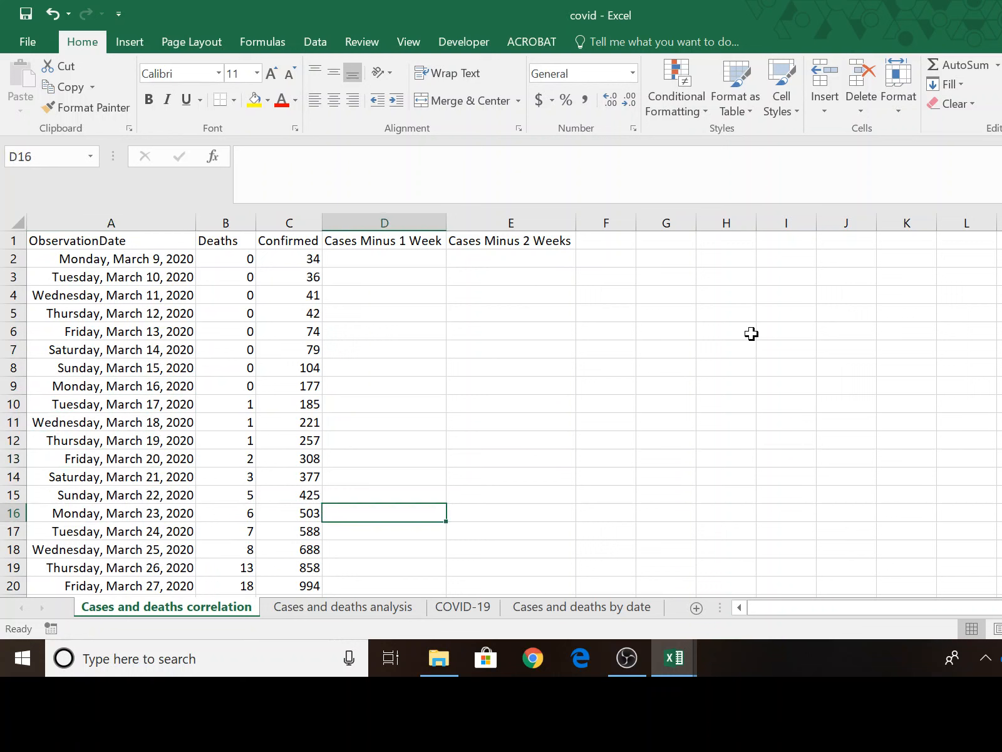
type("=")
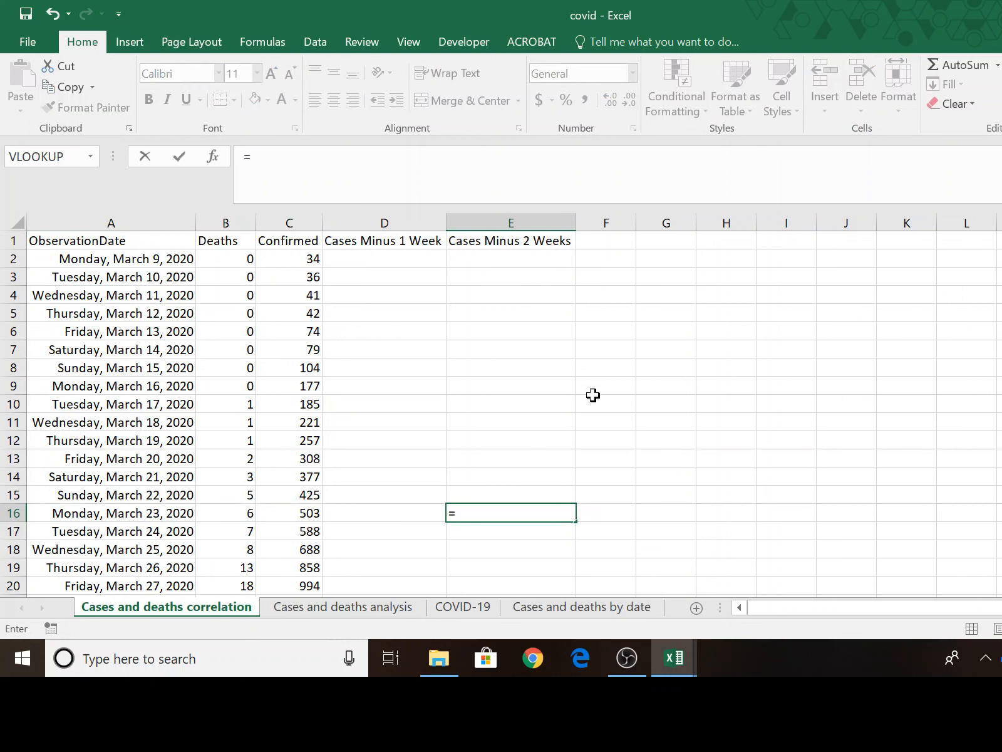
left_click(301, 263)
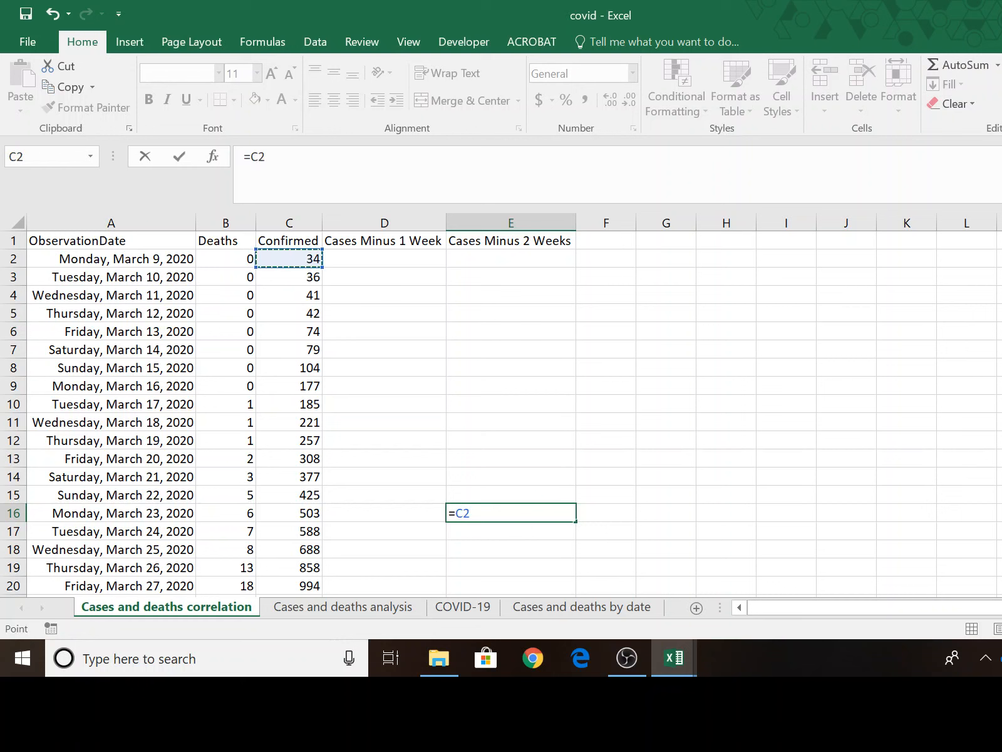
key("Return")
- Fill the E16 formula down the Cases Minus 2 Weeks column through row 53
left_click(511, 513)
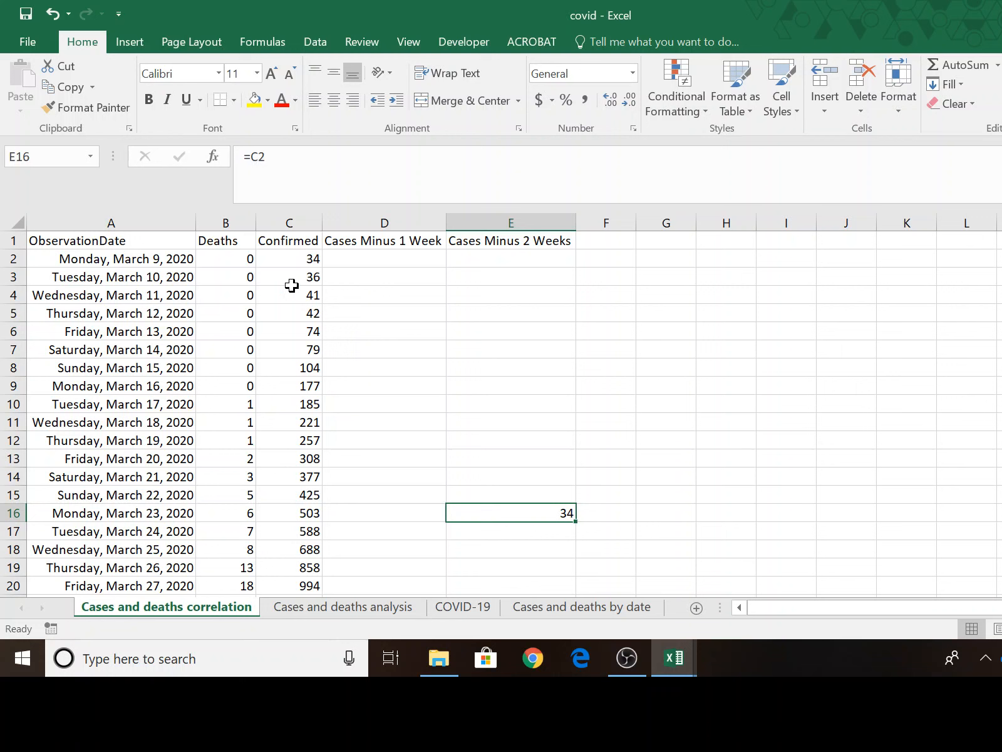
scroll(765, 501, "down", 2)
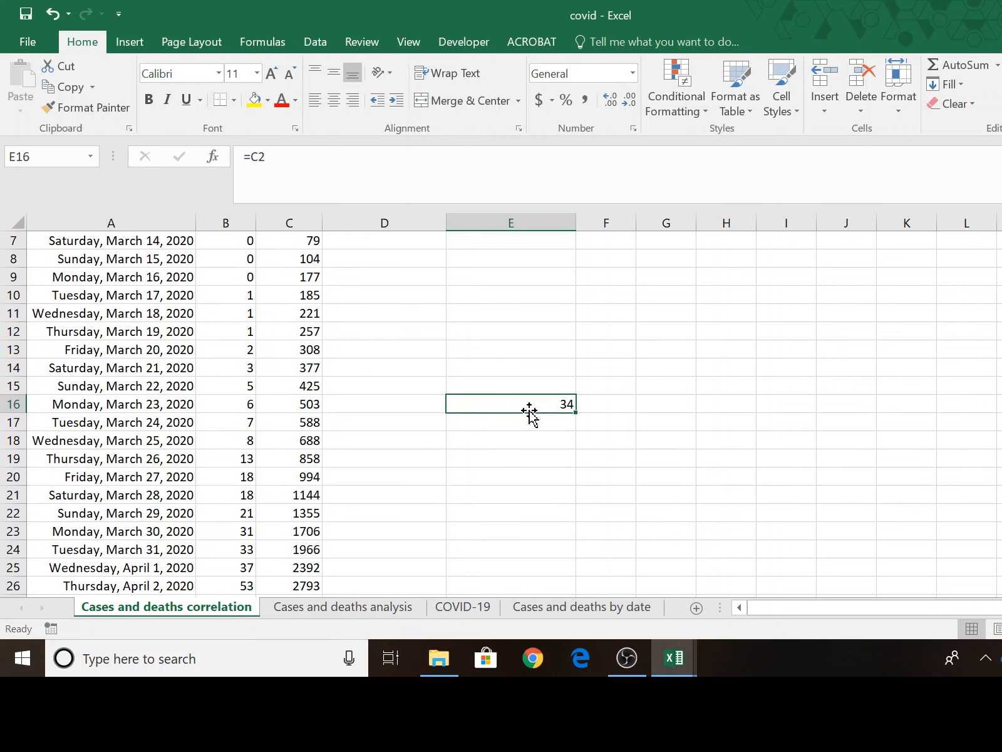
left_click(304, 404)
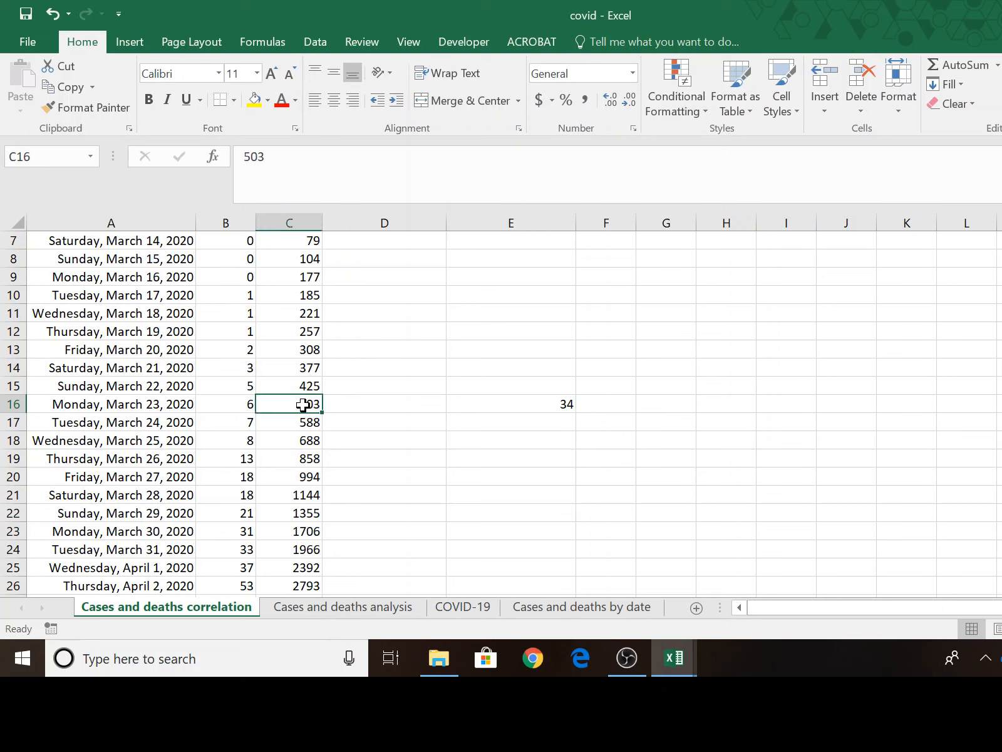
left_click(555, 401)
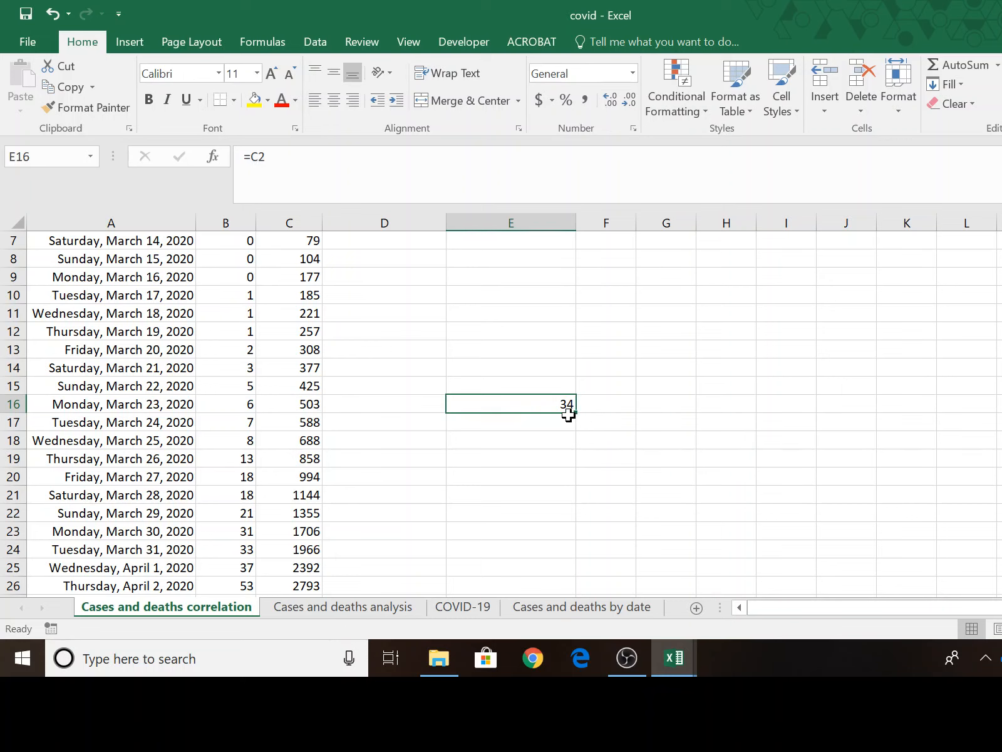
left_click_drag(576, 413, 560, 549)
scroll(636, 505, "up", 10)
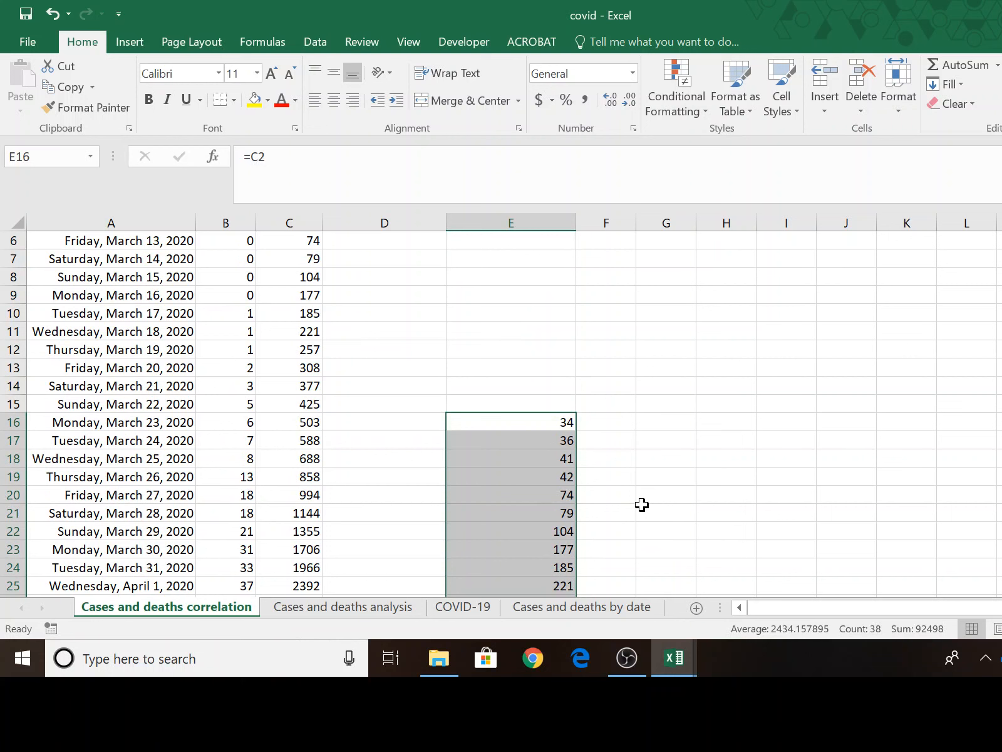
- Enter the formula =C9 in D16, the Cases Minus 1 Week cell for March 23, 2020
left_click(369, 421)
scroll(929, 426, "up", 2)
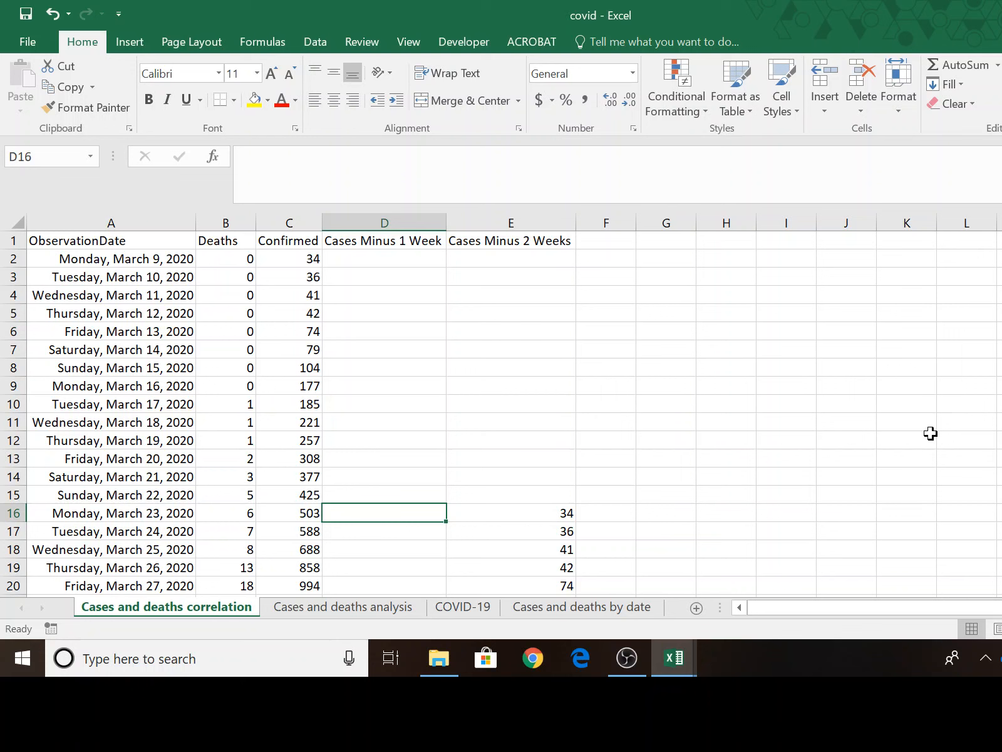
type("=")
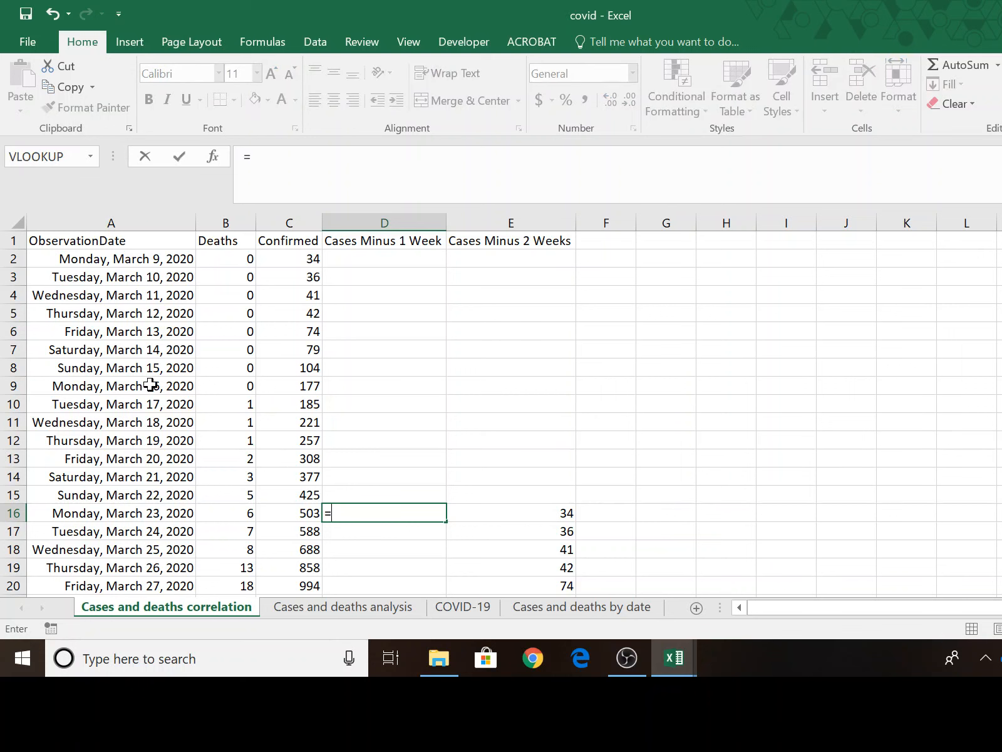
left_click(305, 388)
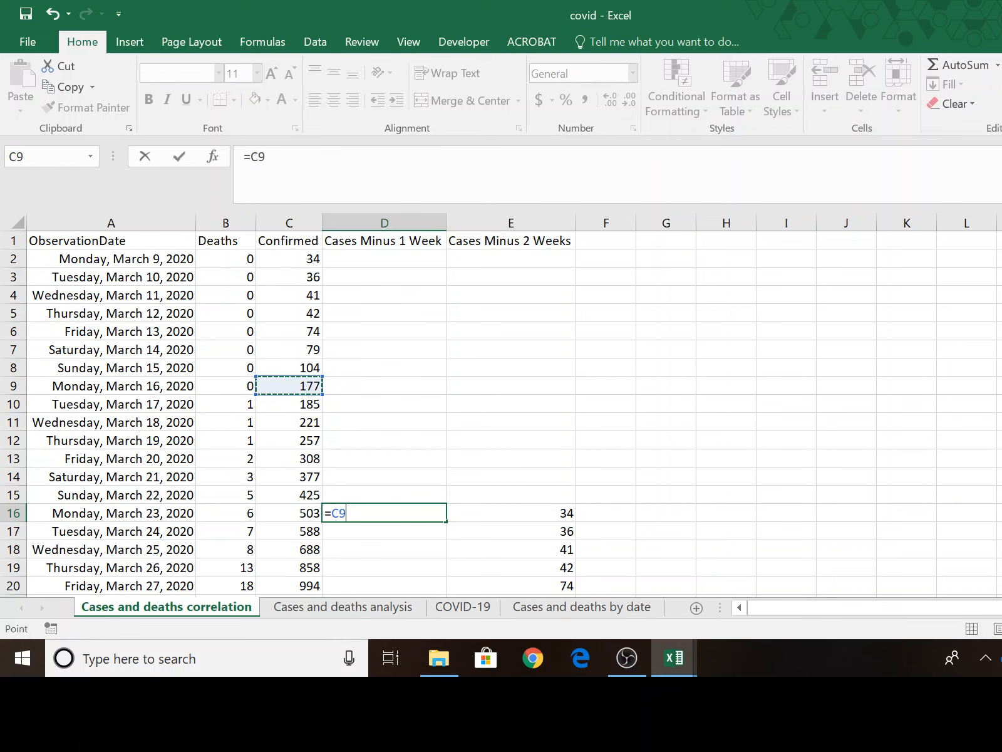
key("Return")
left_click(384, 512)
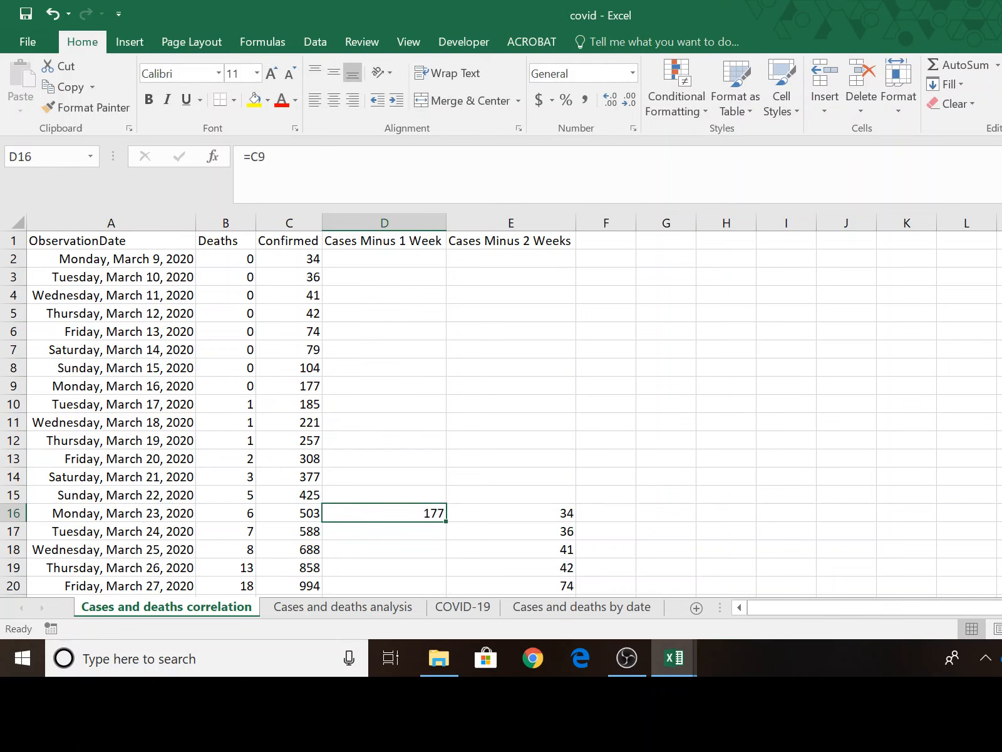
- Fill the D16 formula down the Cases Minus 1 Week column through row 53
scroll(822, 408, "down", 4)
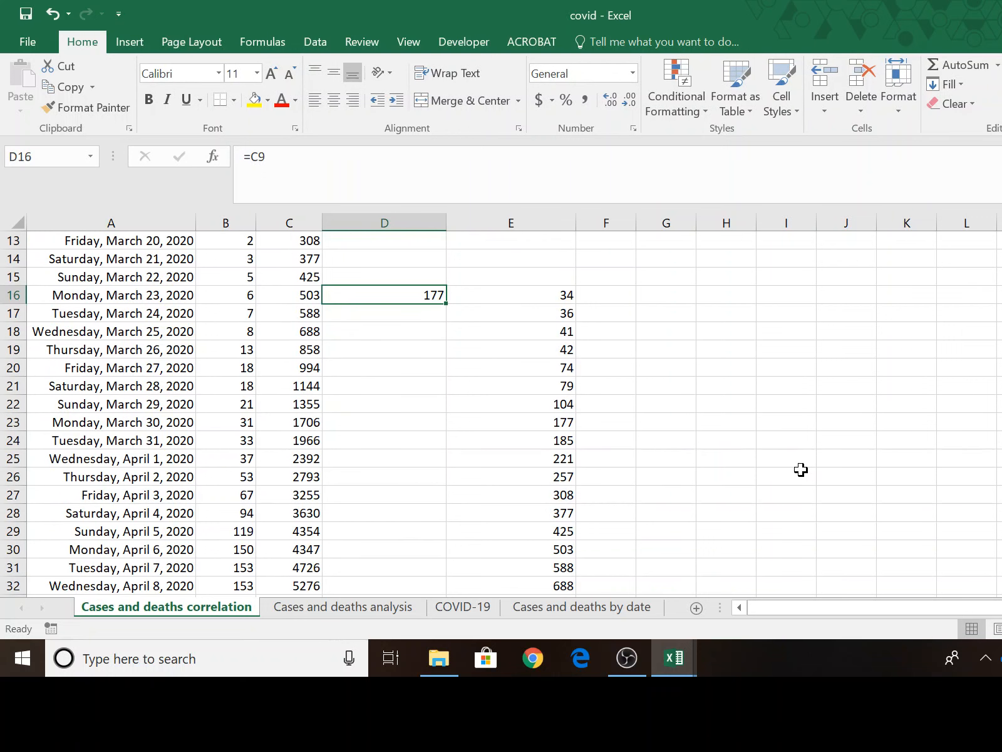
double_click(445, 307)
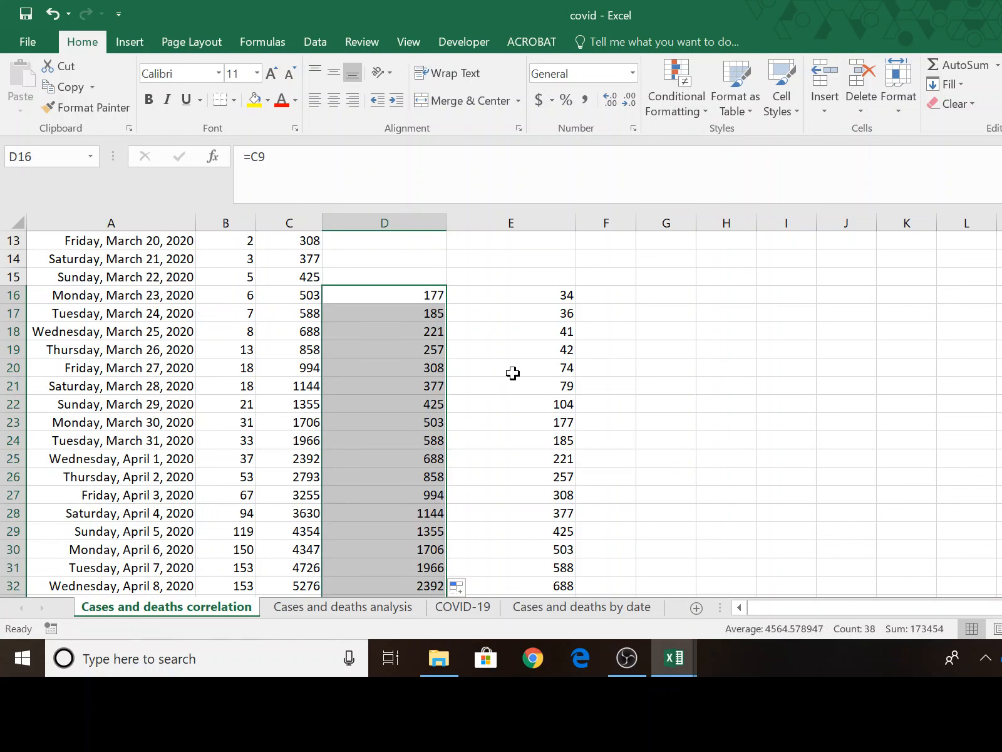
scroll(514, 383, "down", 4)
scroll(514, 385, "down", 2)
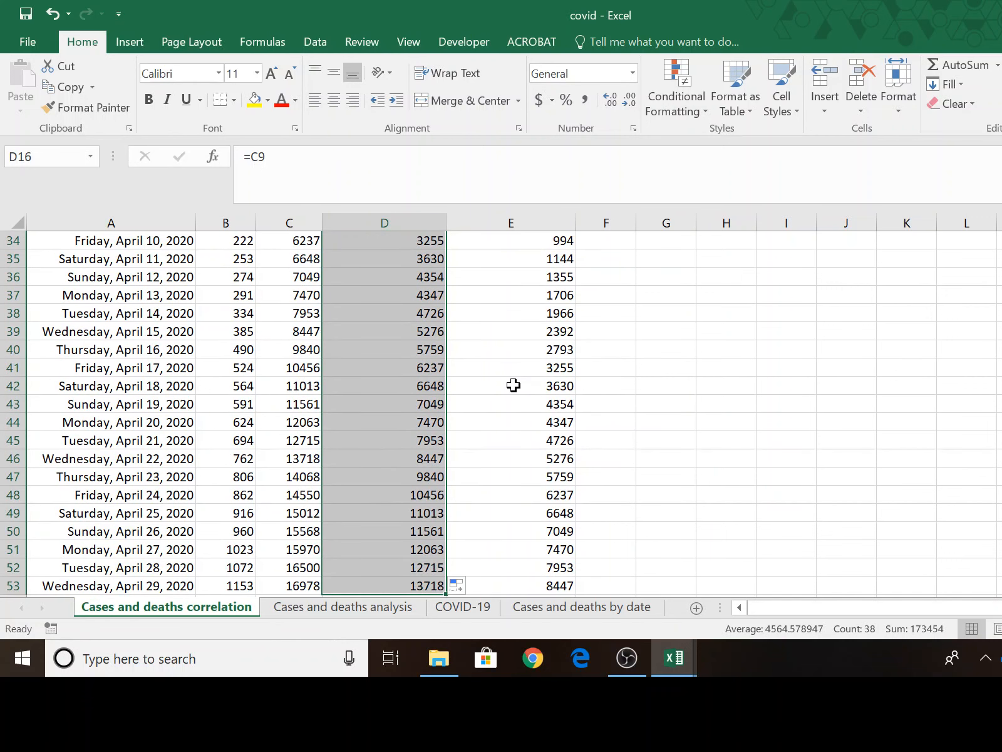
scroll(513, 385, "up", 8)
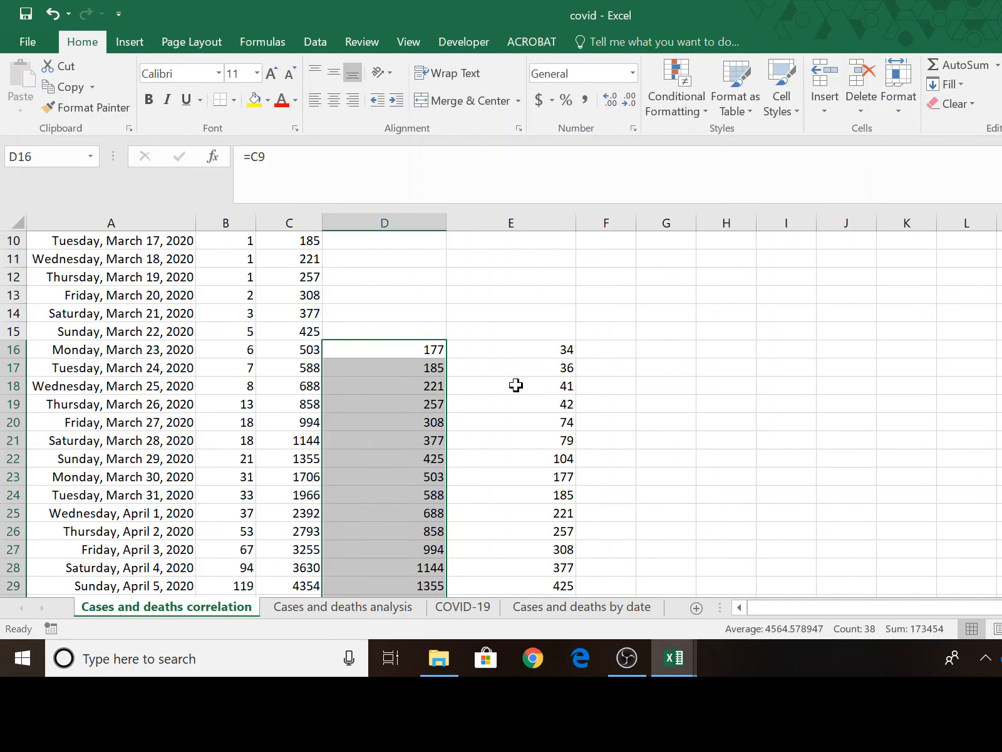
left_click(516, 385)
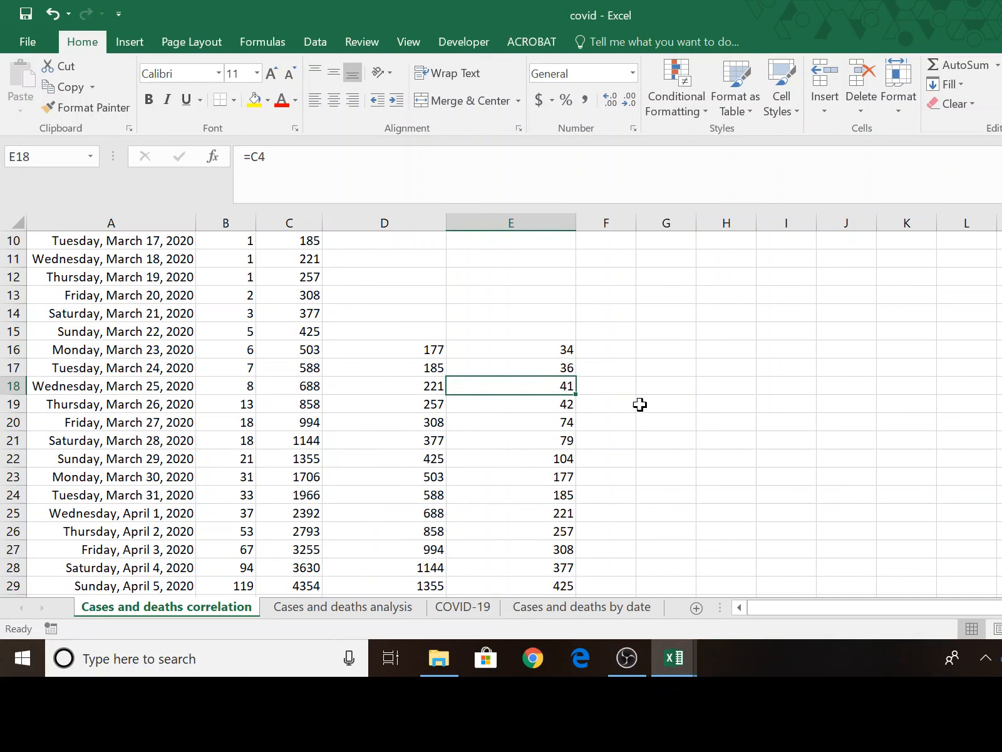
- Format the observation dates in column A as Short Date
scroll(625, 432, "down", 1)
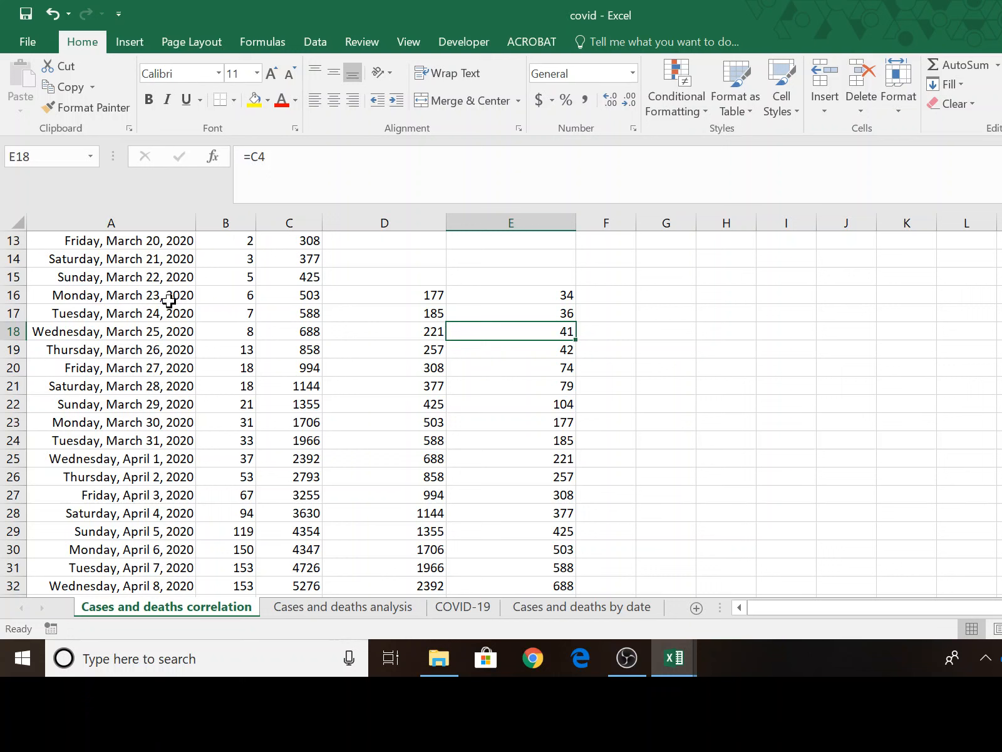
left_click(159, 216)
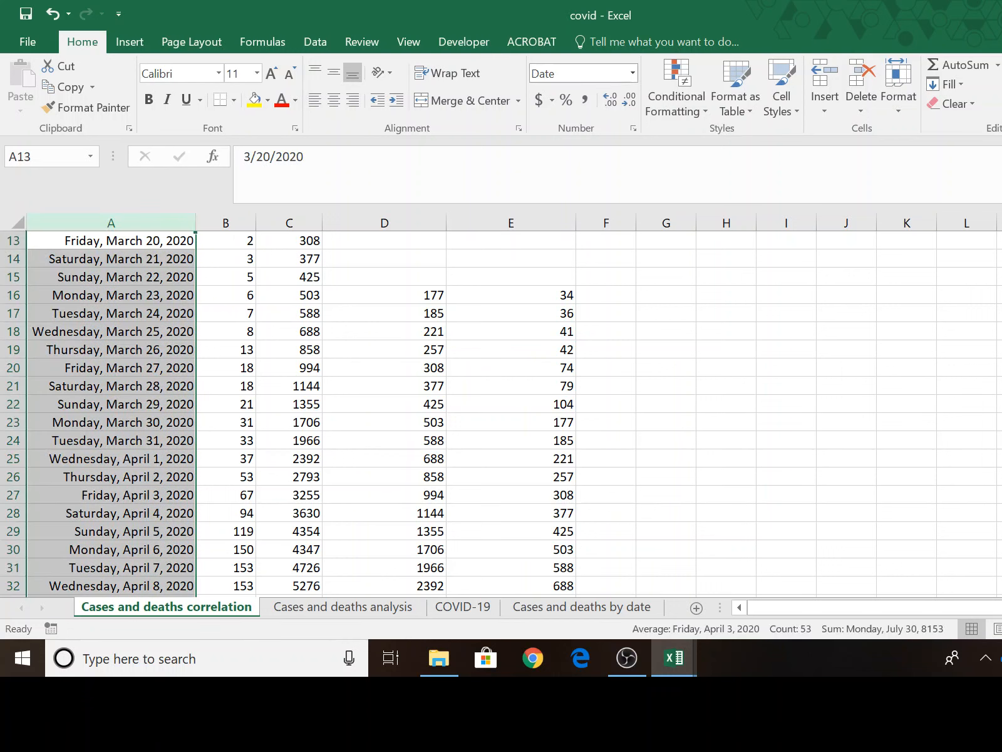
left_click(633, 74)
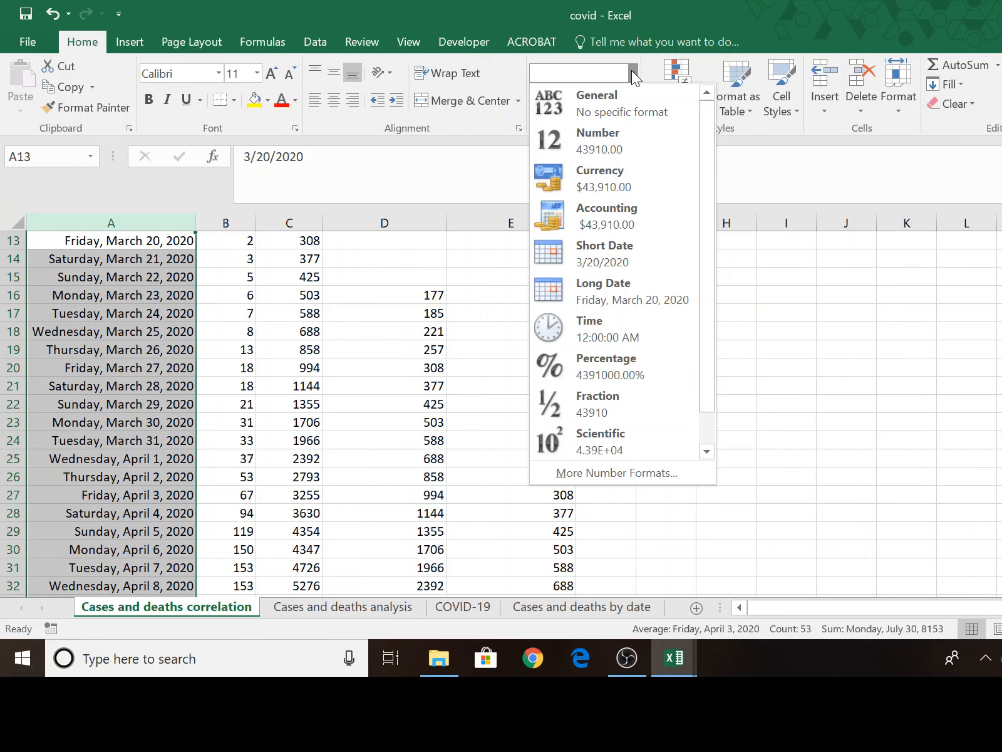
left_click(635, 260)
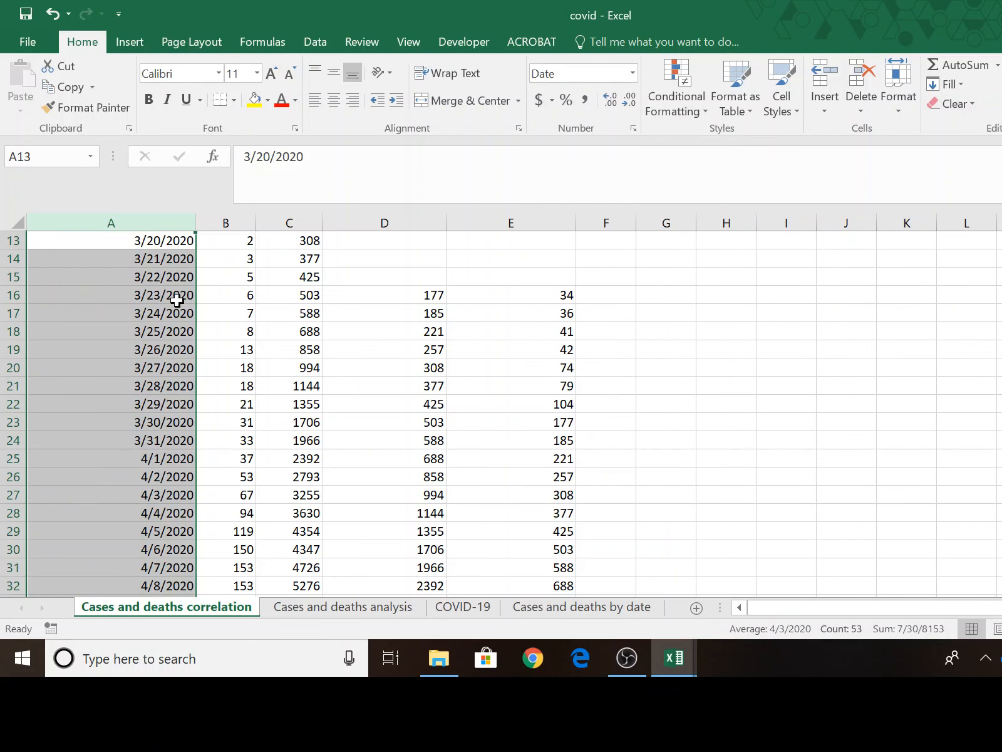
- Insert a 2-D line chart from the data in A16:E53
scroll(379, 348, "up", 1)
scroll(380, 348, "up", 3)
scroll(380, 348, "down", 3)
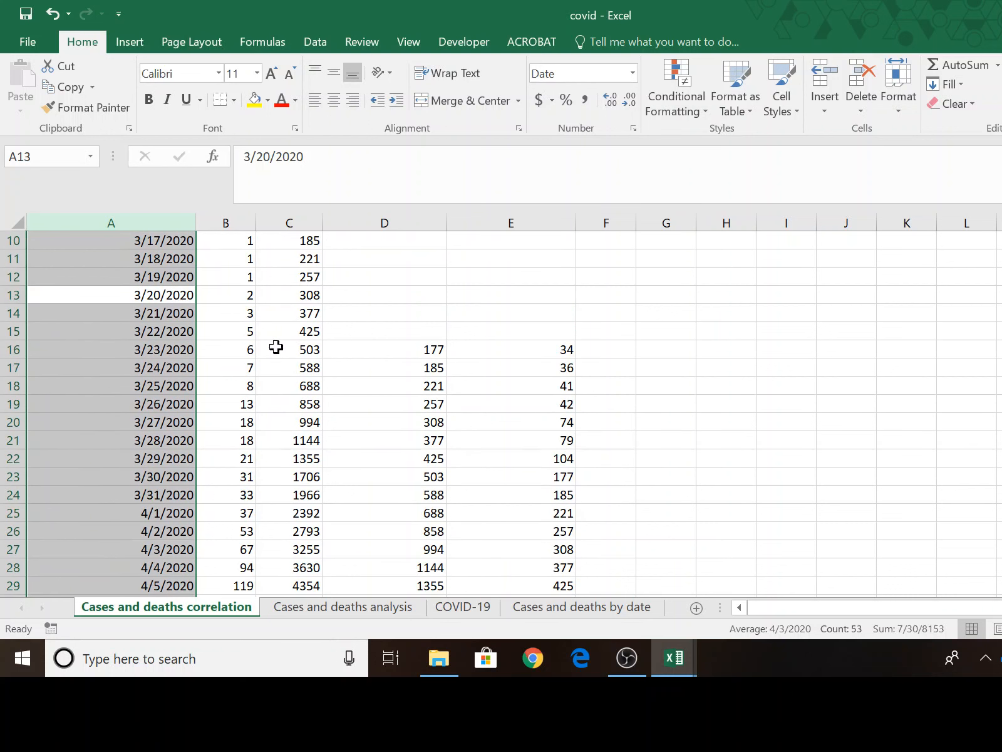
left_click_drag(159, 346, 501, 573)
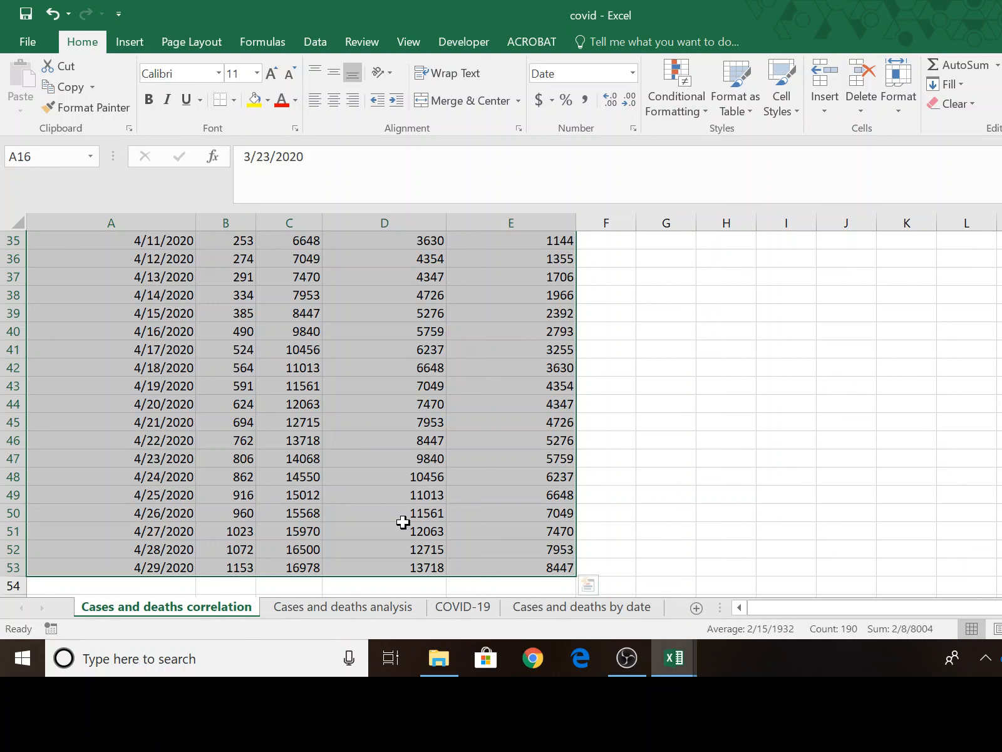
scroll(402, 517, "up", 7)
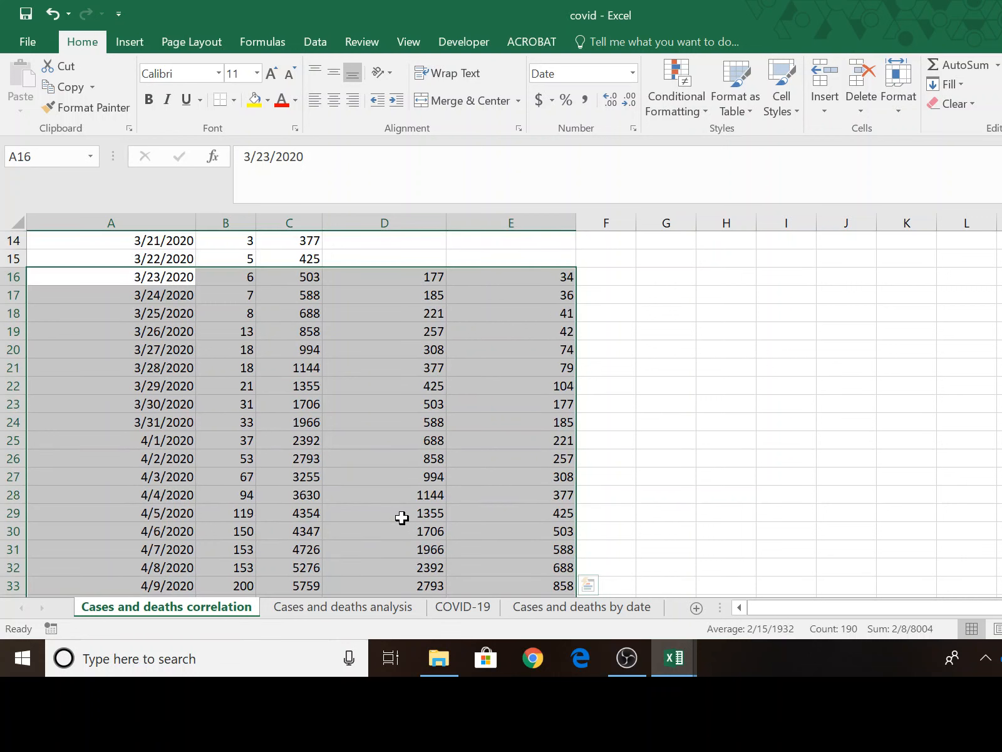
scroll(449, 322, "down", 8)
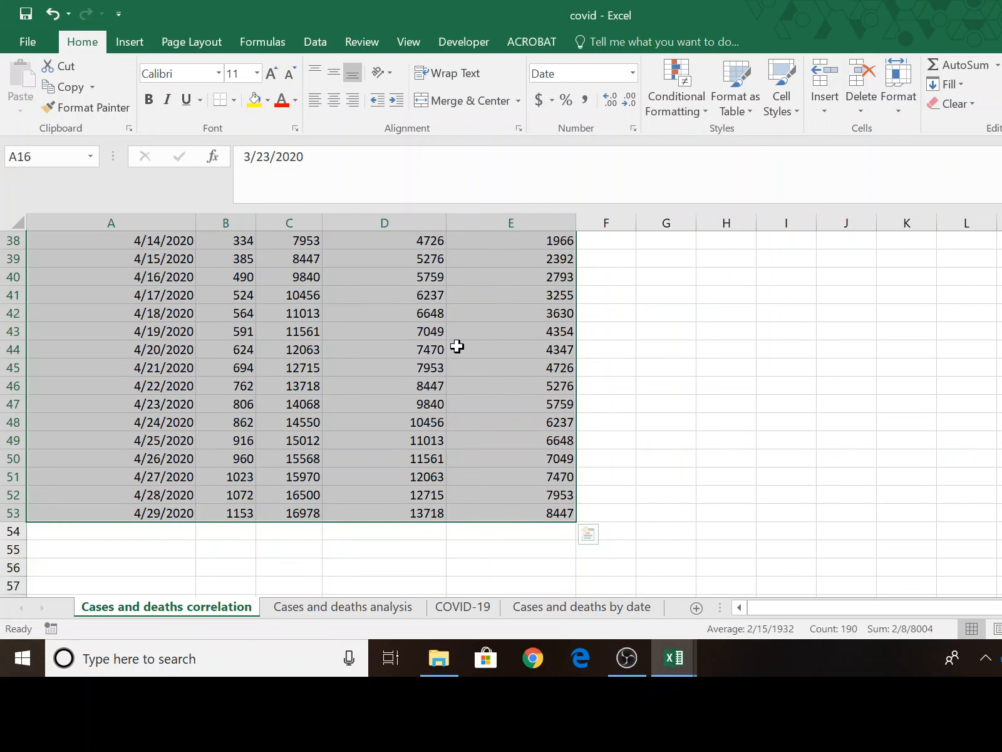
left_click(138, 42)
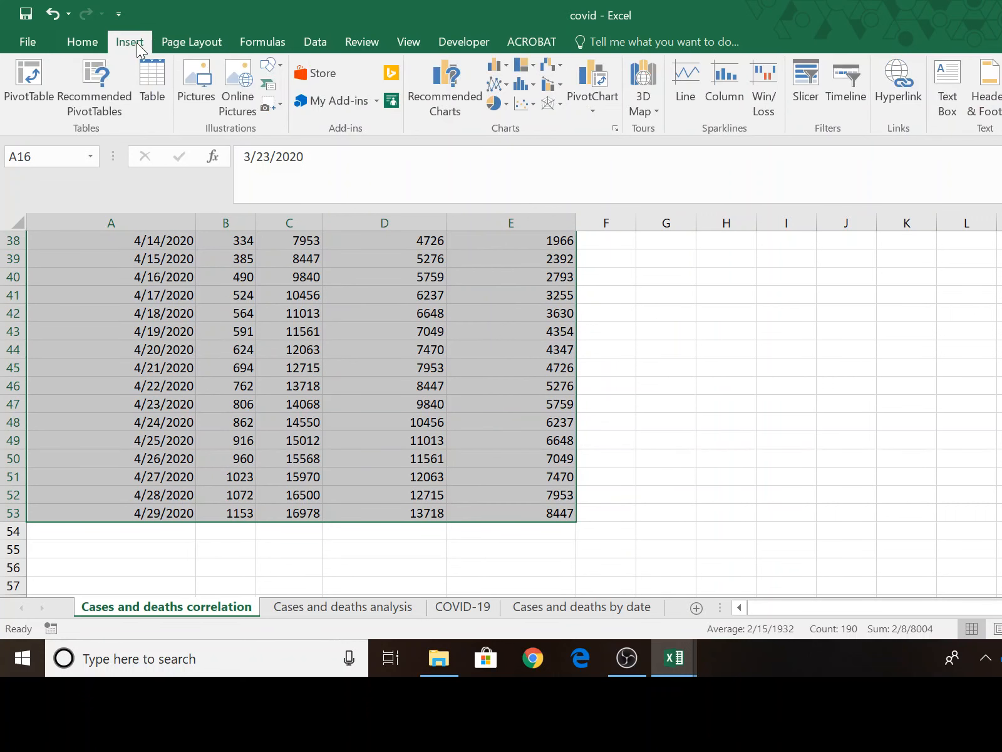
left_click(493, 85)
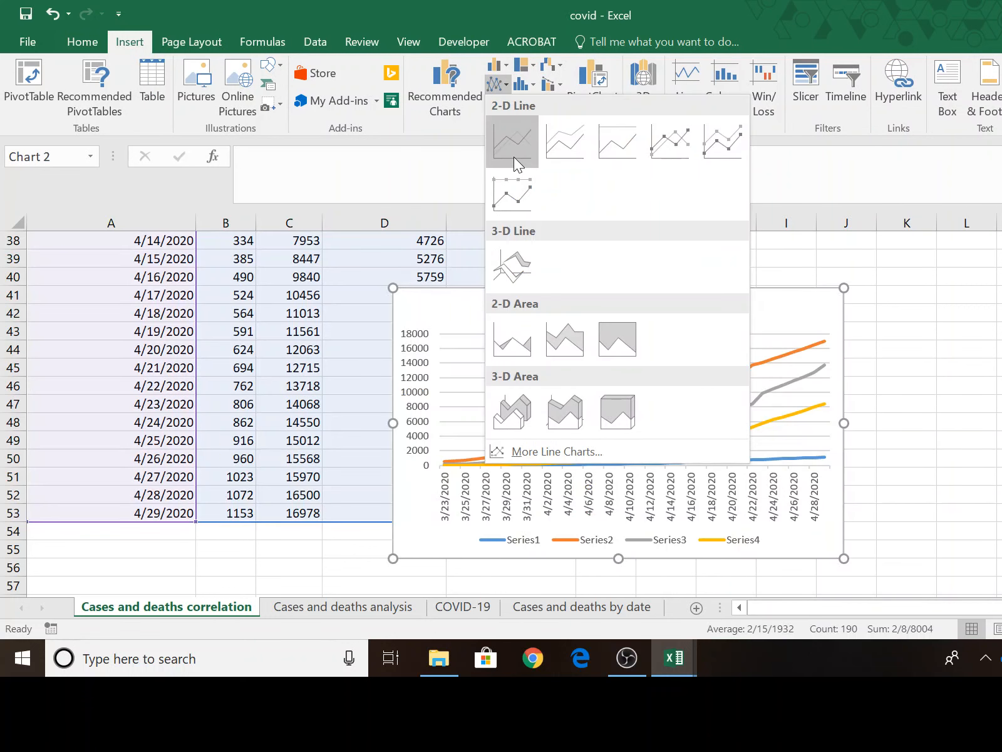
left_click(512, 141)
- Position the line chart below the data and enlarge it to span about columns A to F and rows 54 to 70
scroll(501, 407, "down", 1)
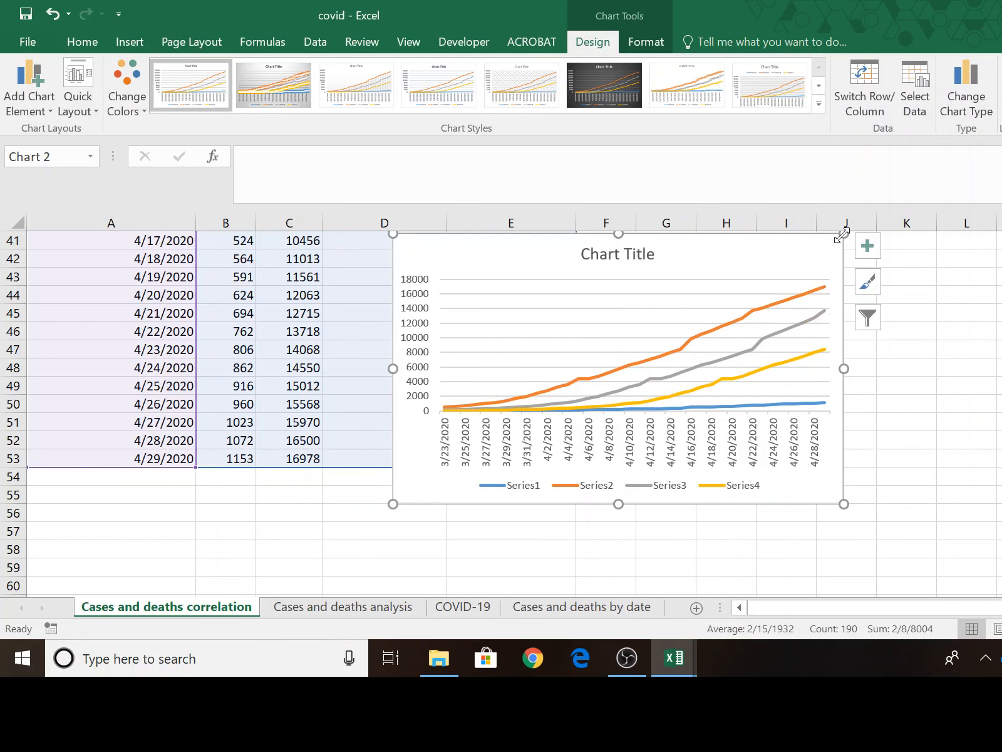
scroll(808, 294, "up", 1)
left_click_drag(631, 488, 646, 460)
left_click_drag(393, 522, 196, 666)
scroll(756, 472, "down", 3)
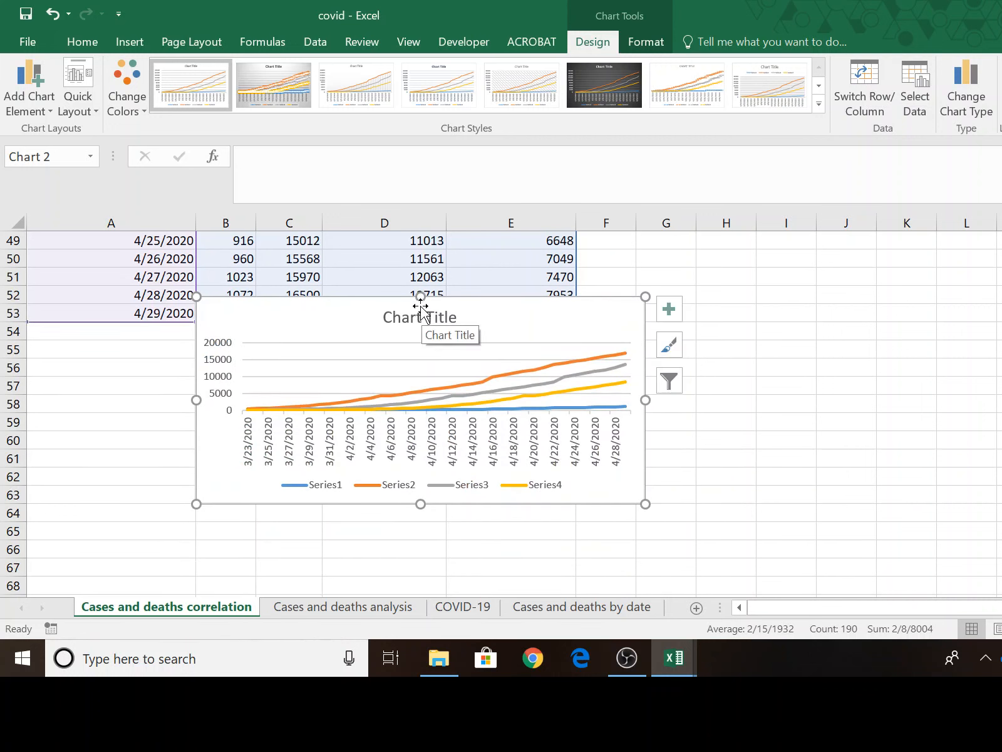
left_click_drag(420, 297, 420, 330)
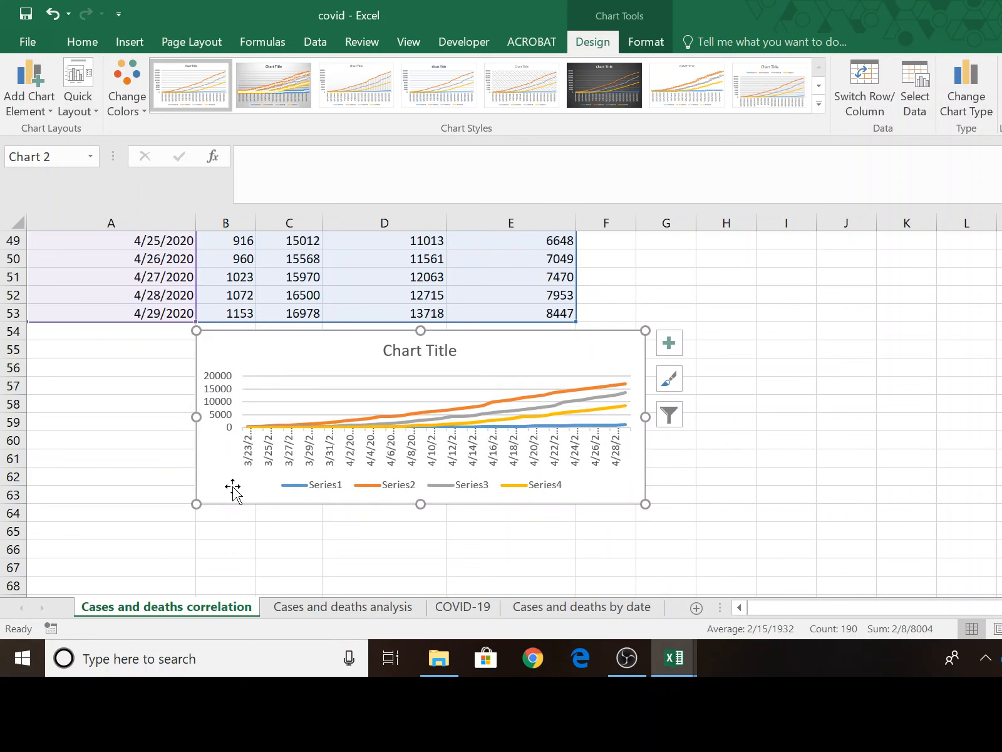
left_click_drag(194, 505, 56, 605)
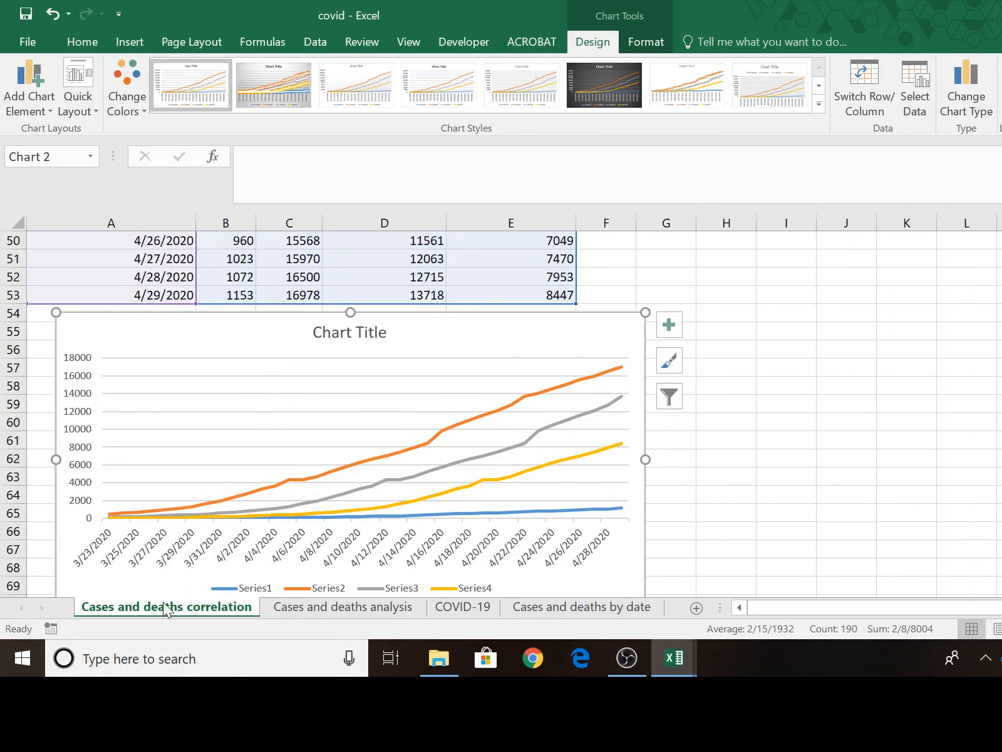
scroll(897, 403, "down", 3)
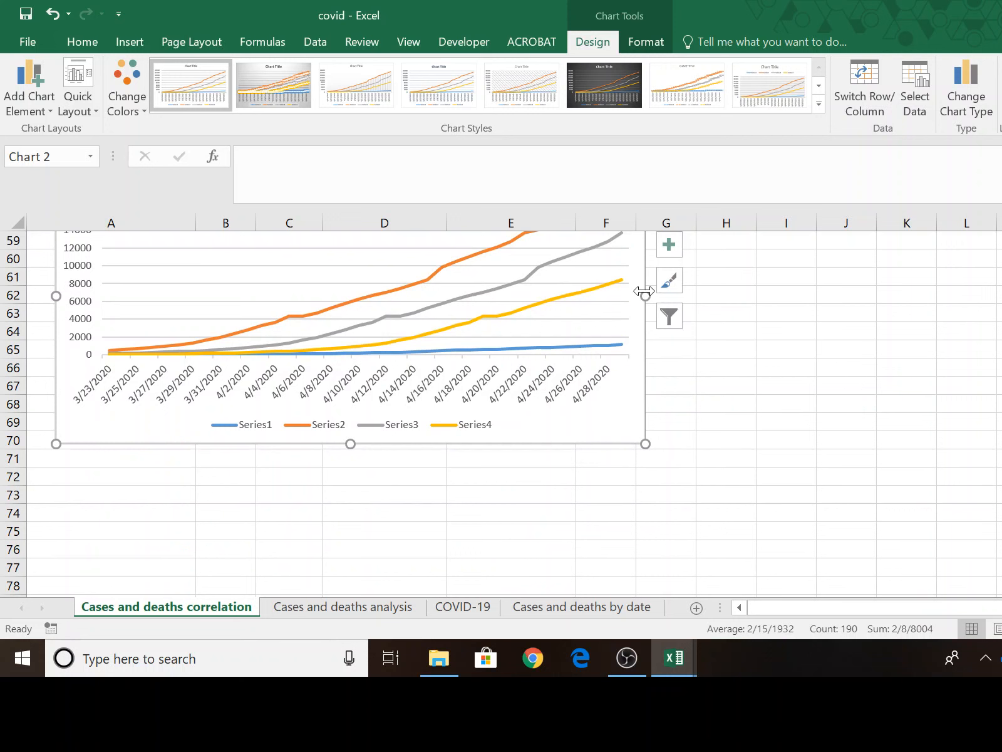
- Widen the line chart so it extends across to about column I
left_click_drag(645, 293, 842, 342)
scroll(842, 341, "up", 1)
scroll(437, 414, "up", 2)
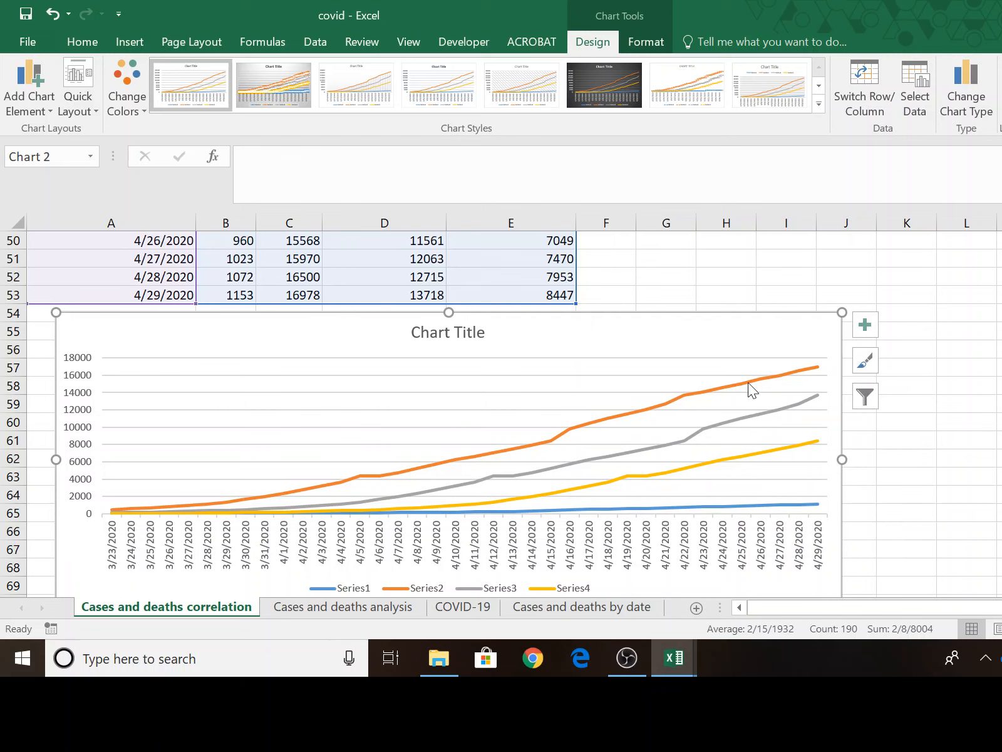
- Replace the placeholder chart title with "Ontario COVID-19 Cases vs Deaths"
left_click(459, 336)
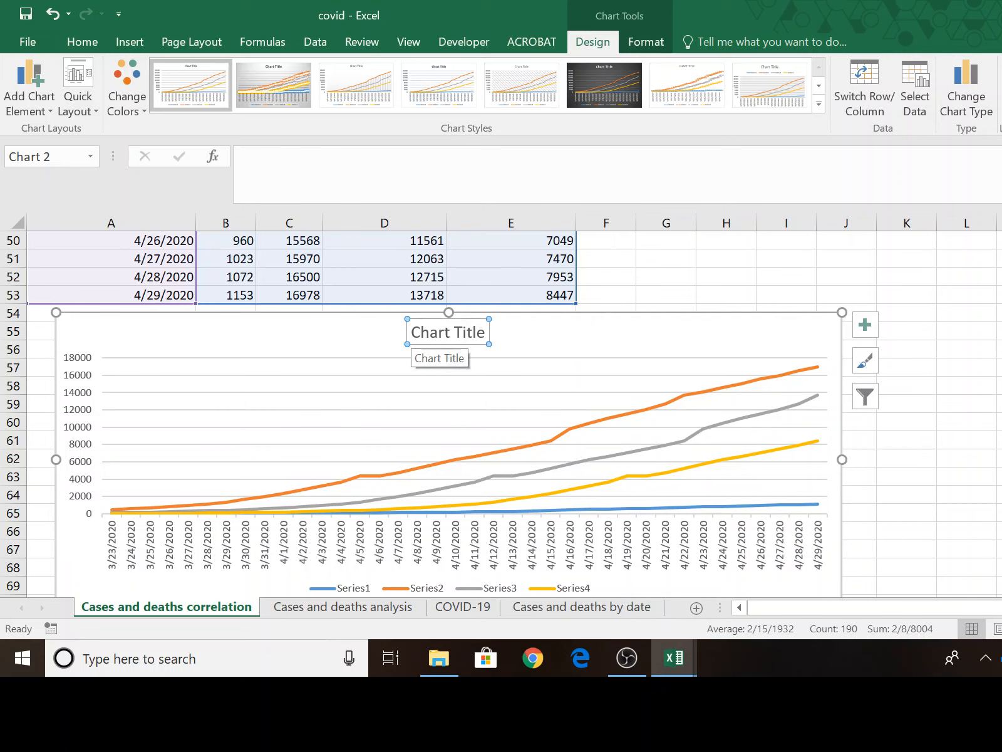
left_click_drag(411, 333, 487, 333)
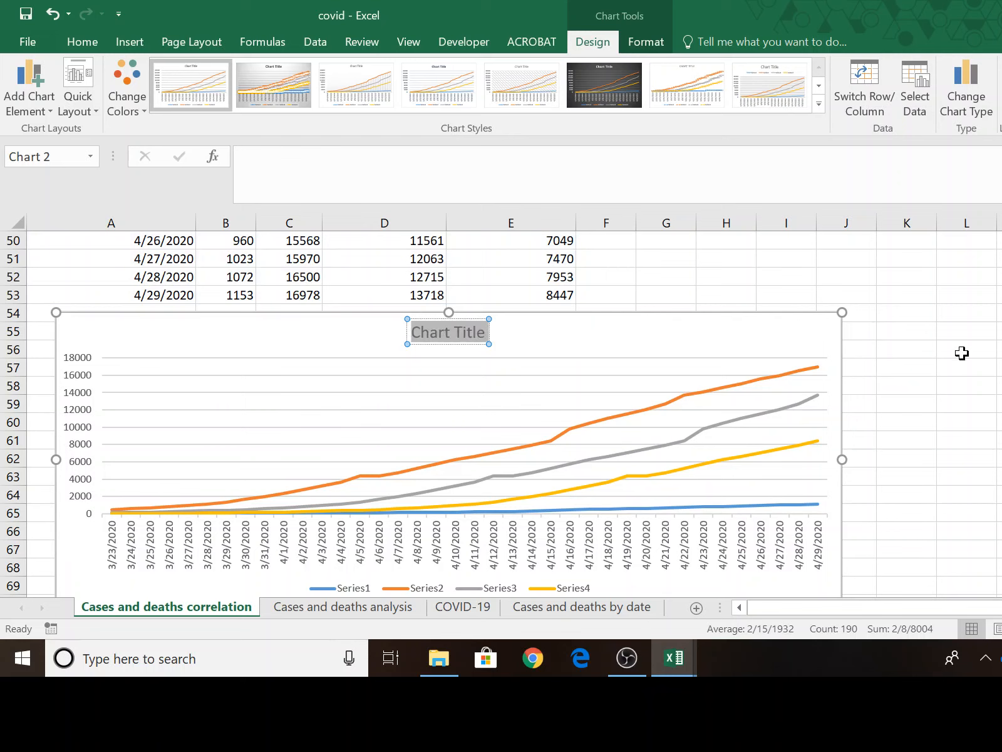
type("On")
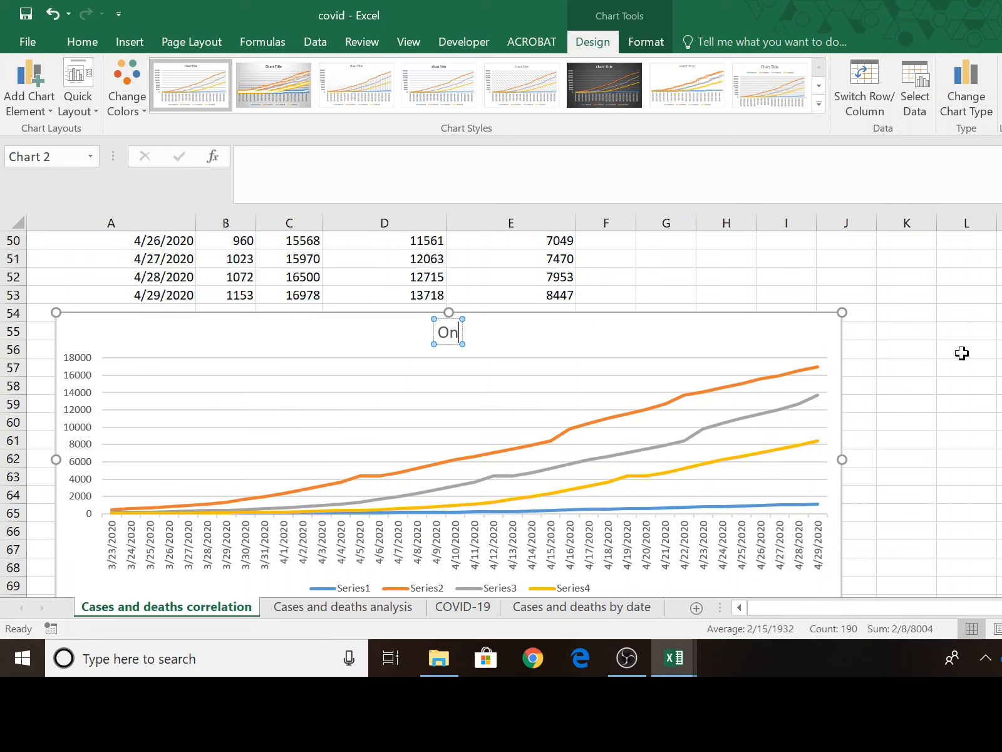
type("tario")
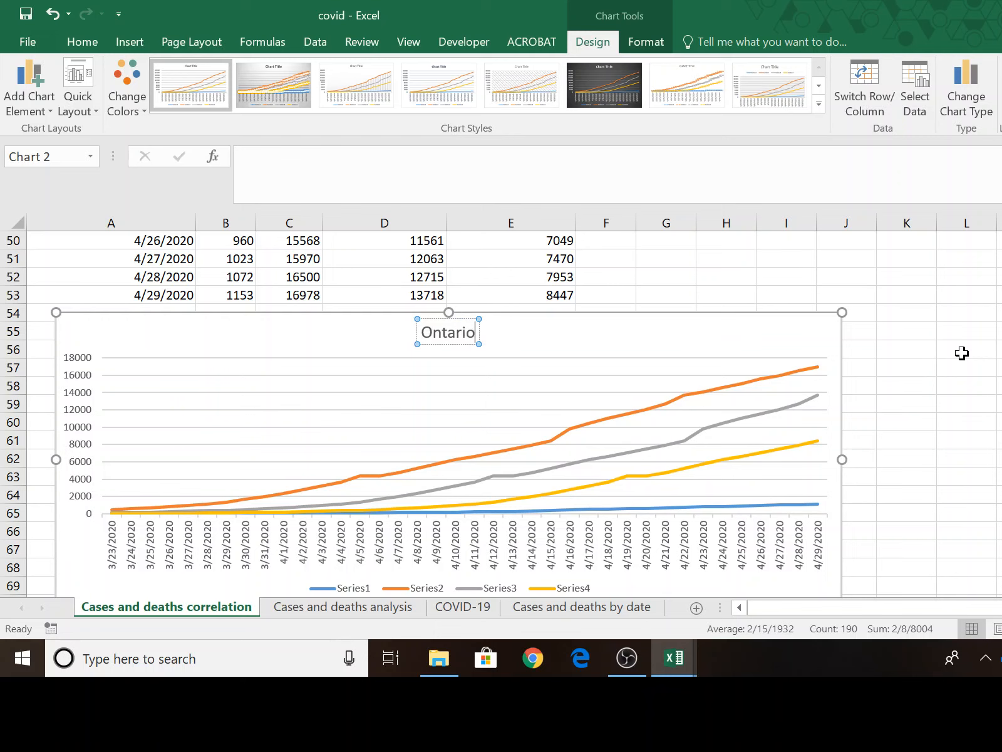
type(" C")
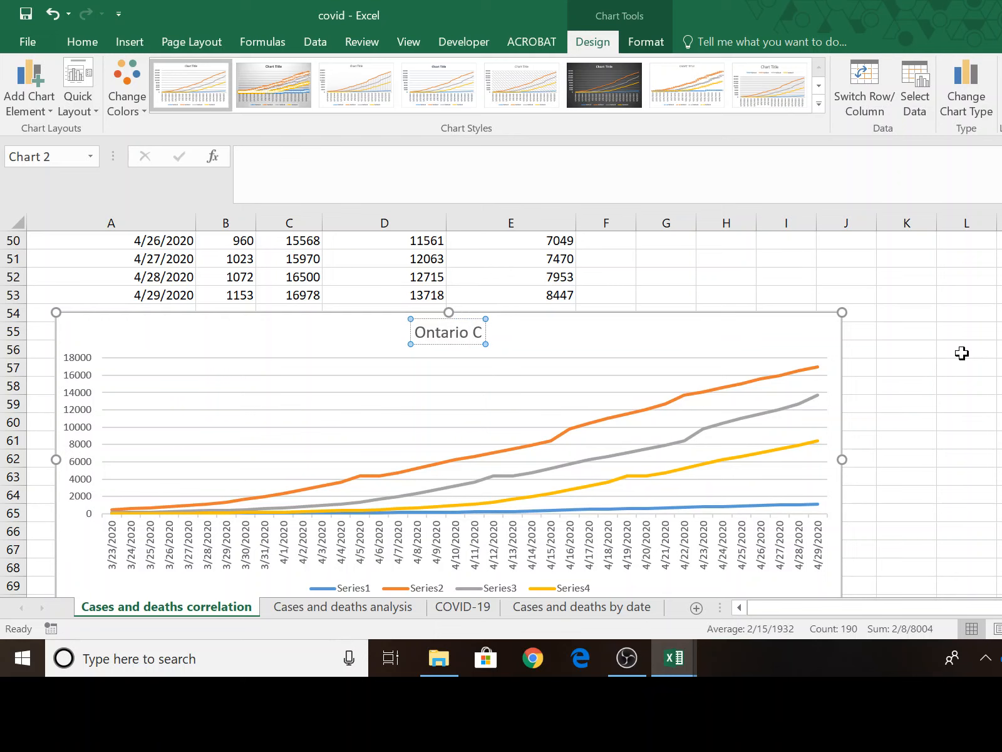
type("OVID-1")
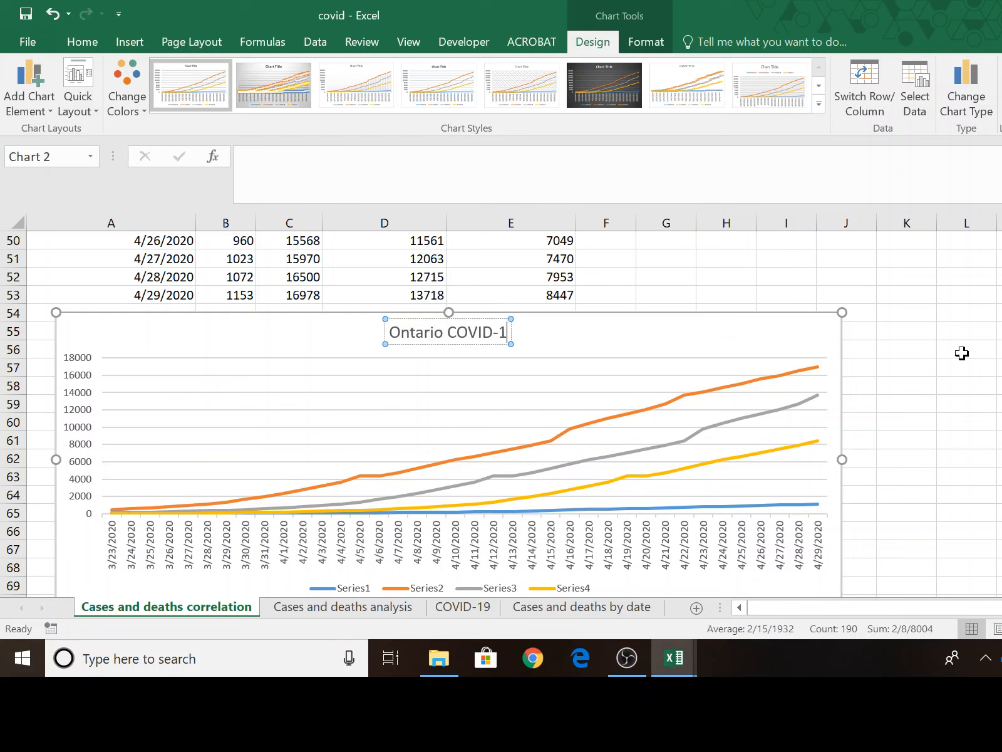
type("9 Cases vs Death")
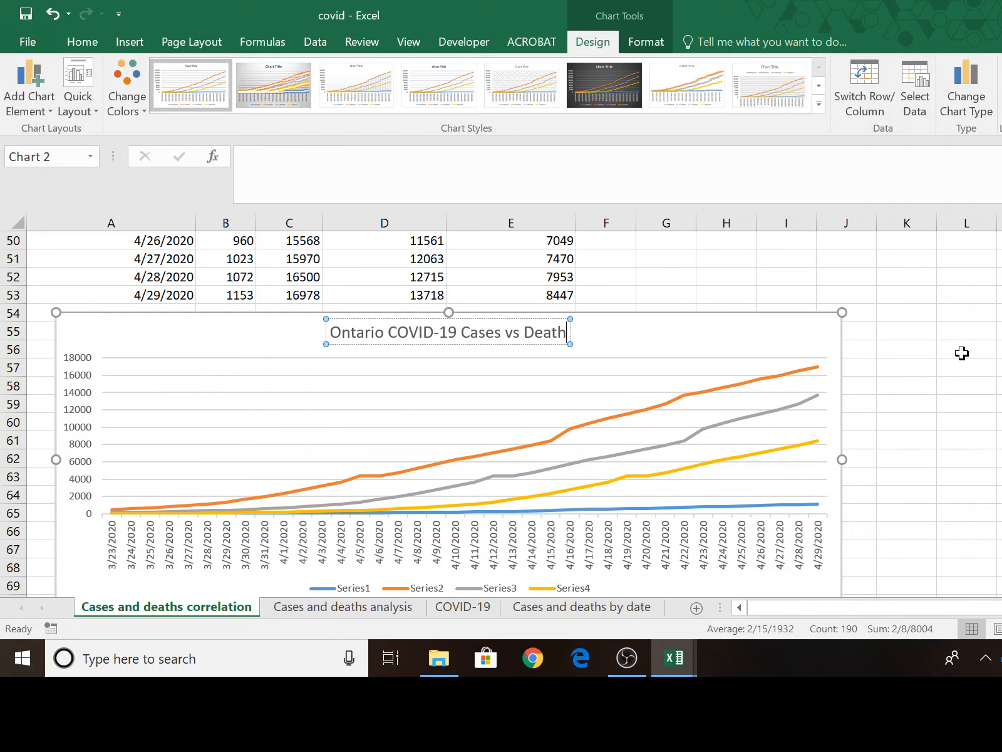
type("s")
left_click(998, 460)
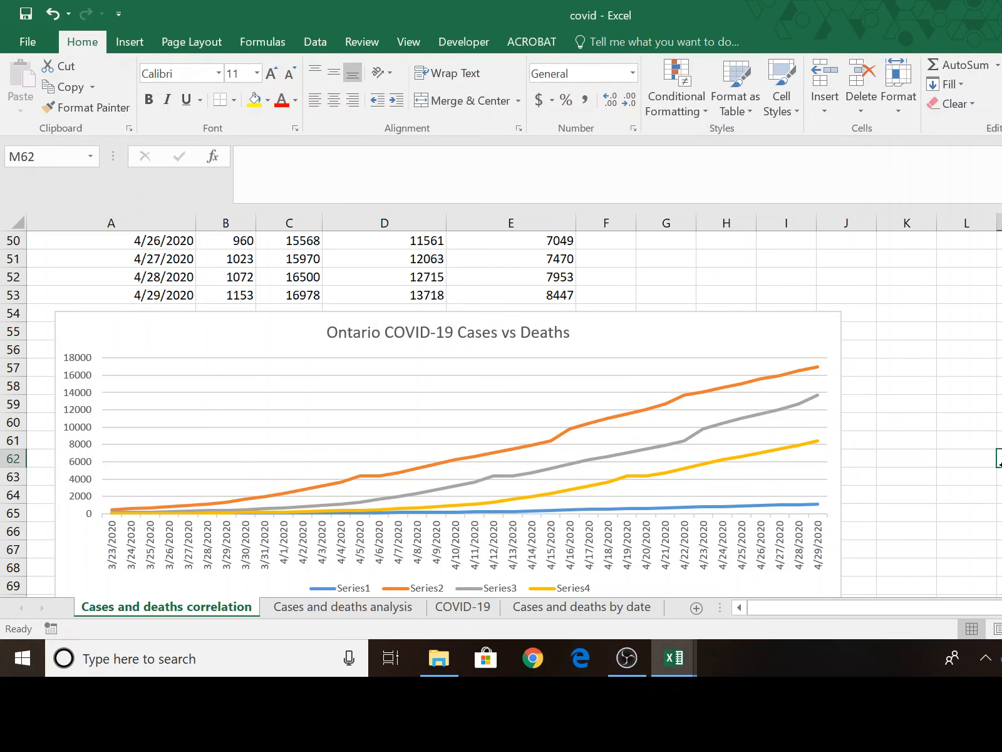
- Plot the deaths series (Series1) on the secondary axis of the chart
mouse_move(709, 508)
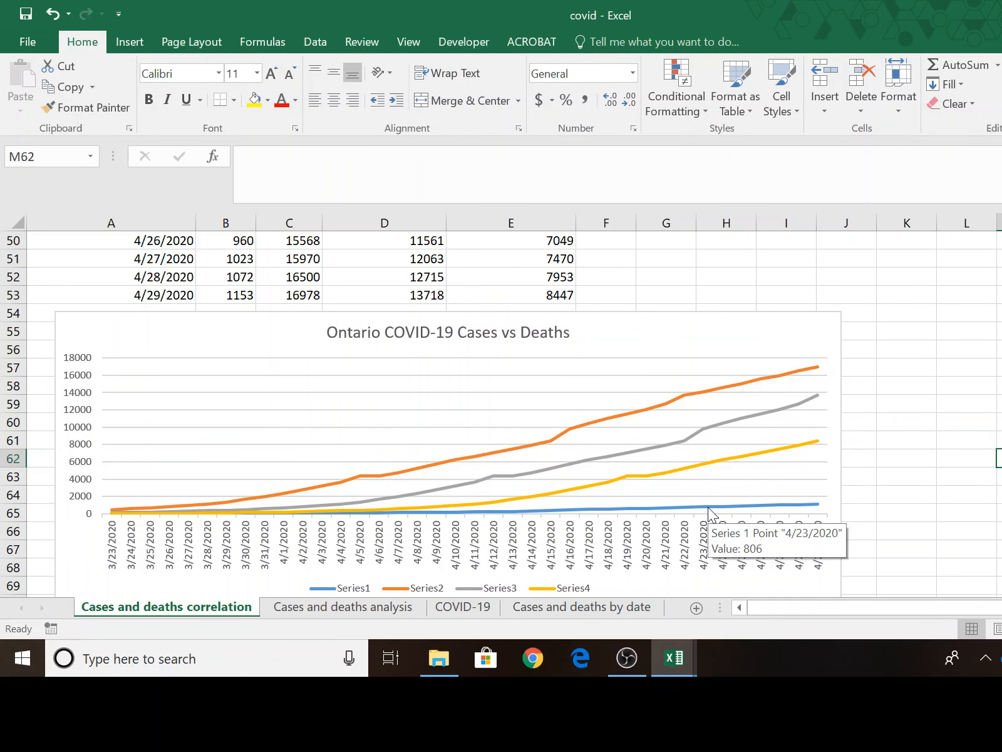
left_click(708, 507)
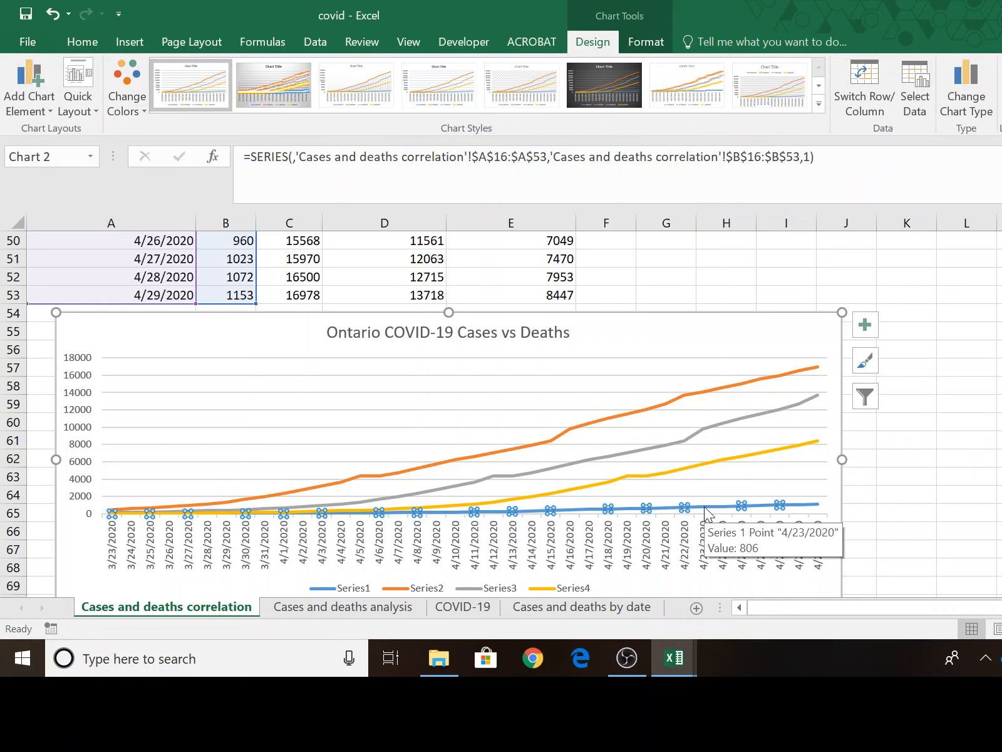
right_click(704, 506)
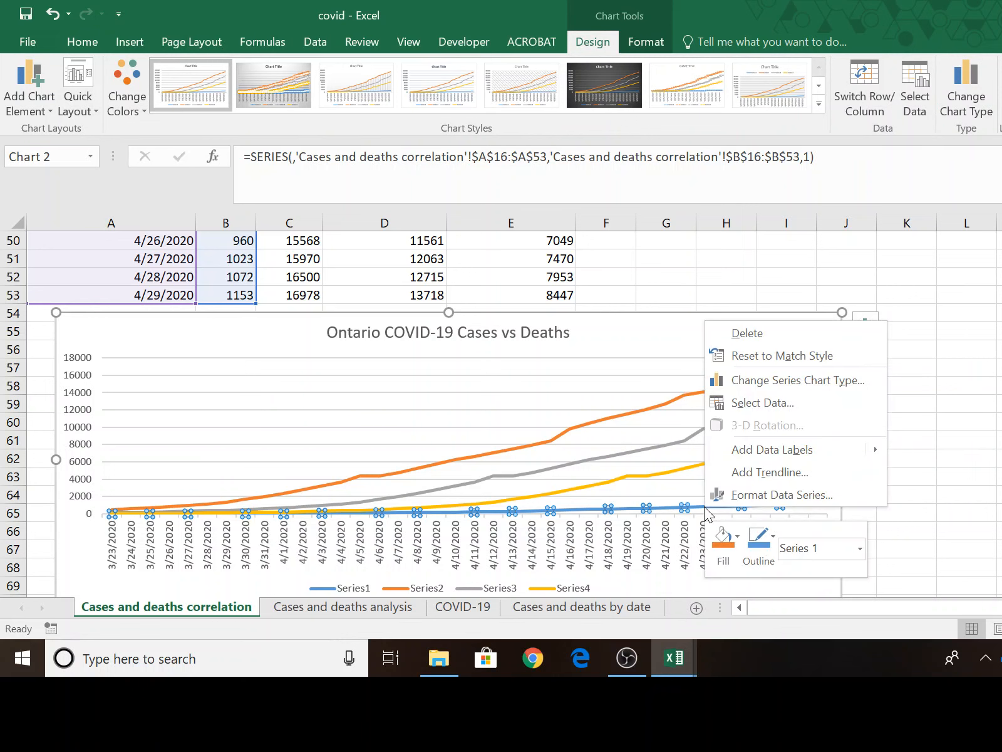
left_click(741, 495)
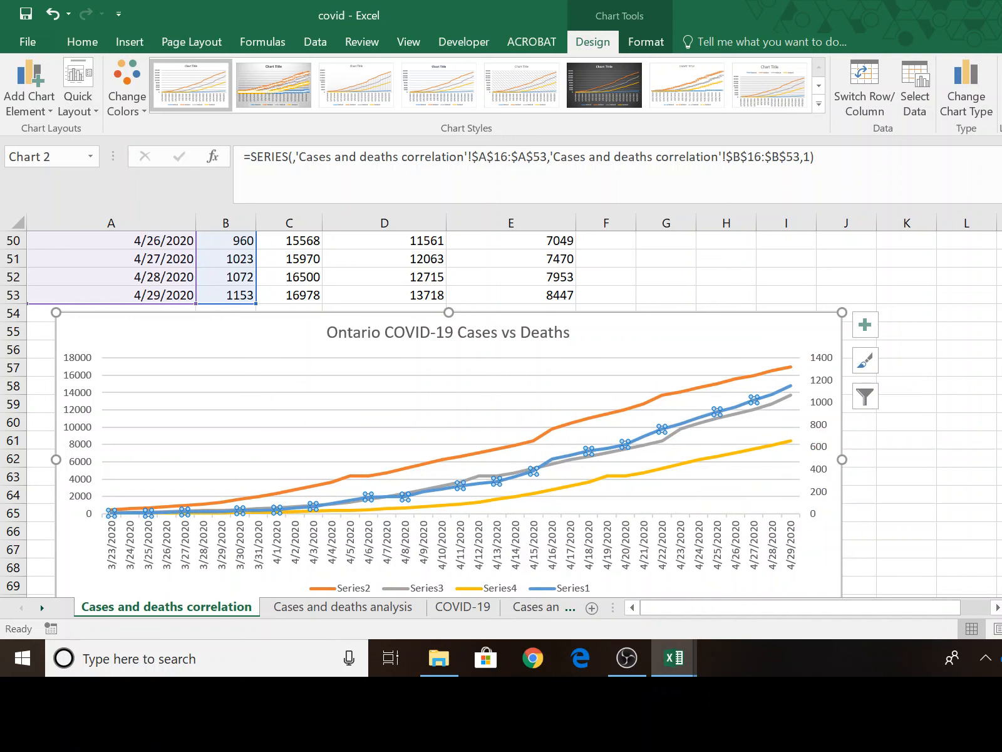
left_click(949, 463)
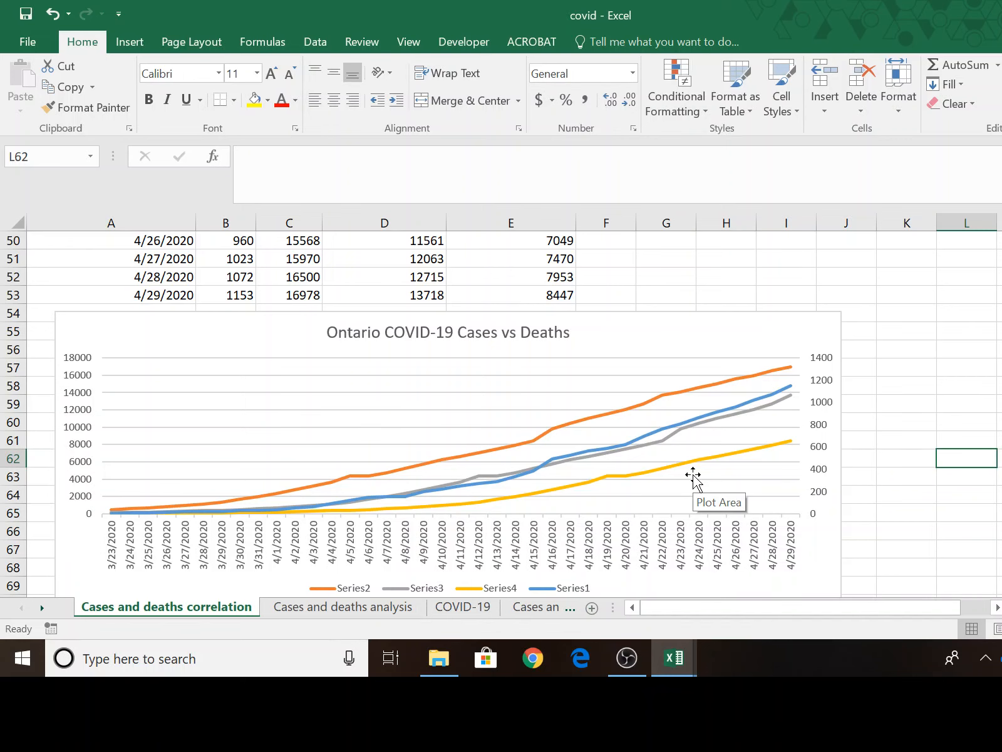
- Review the source data columns and examine how the deaths line follows the same-day and lagged case lines in the chart
scroll(689, 464, "up", 8)
scroll(683, 454, "up", 5)
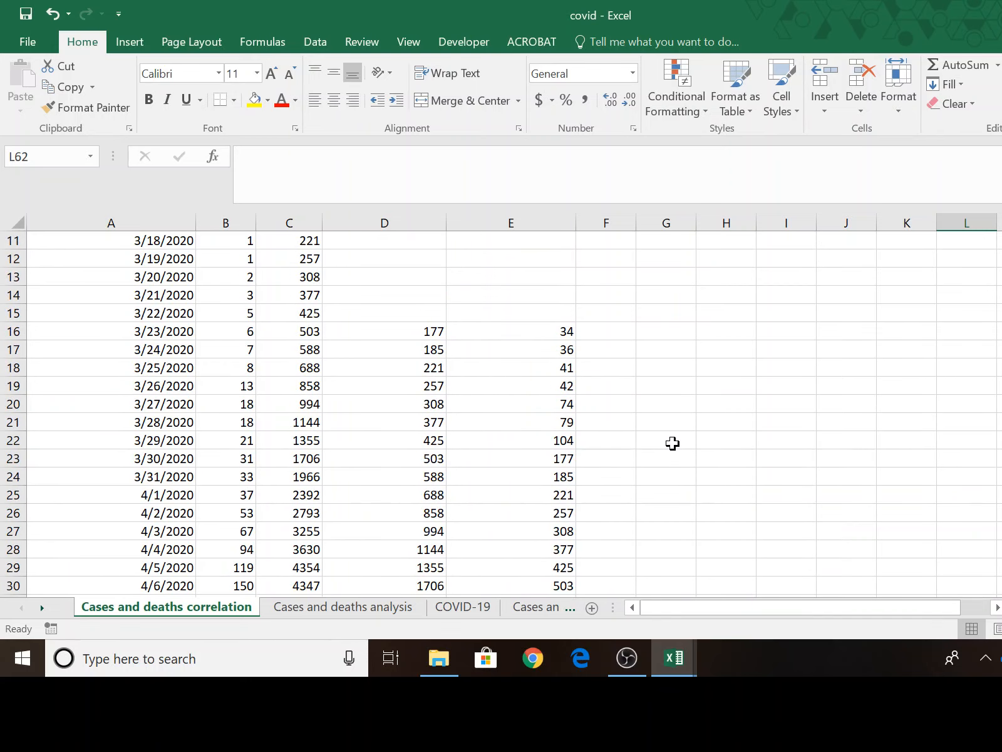
scroll(672, 443, "up", 3)
scroll(671, 446, "down", 10)
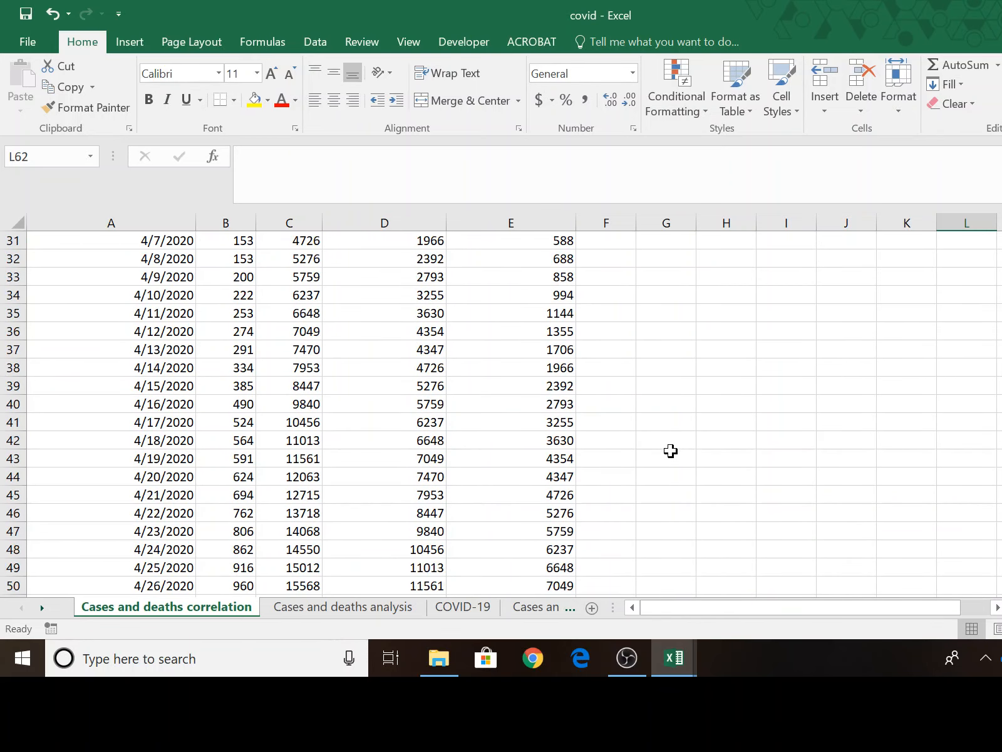
scroll(671, 451, "down", 7)
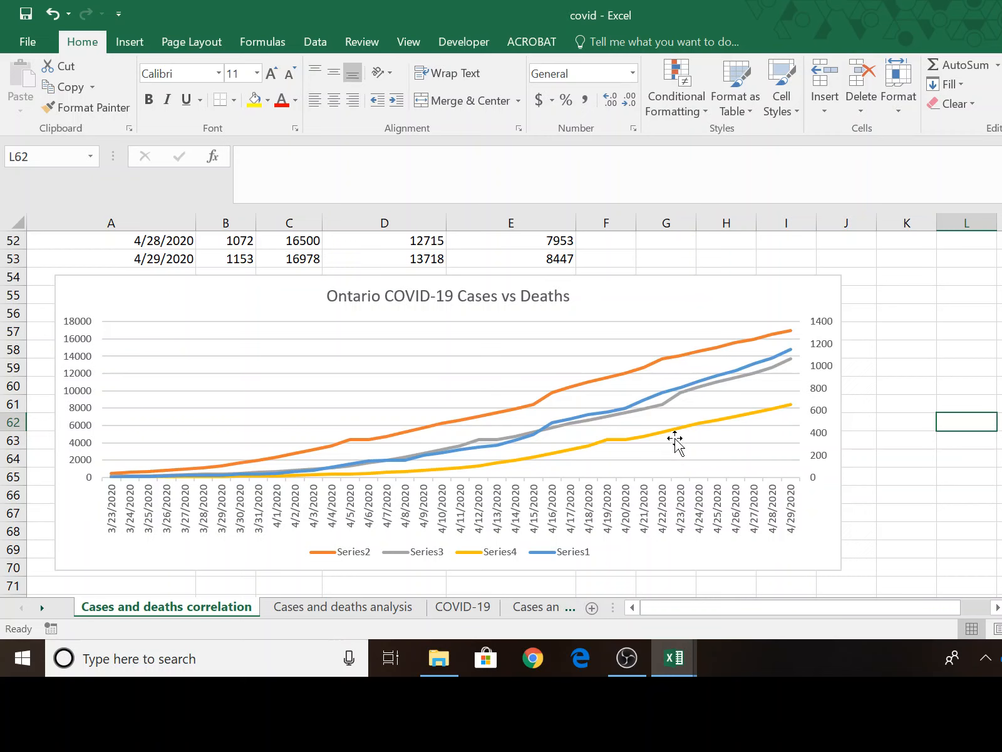
mouse_move(695, 426)
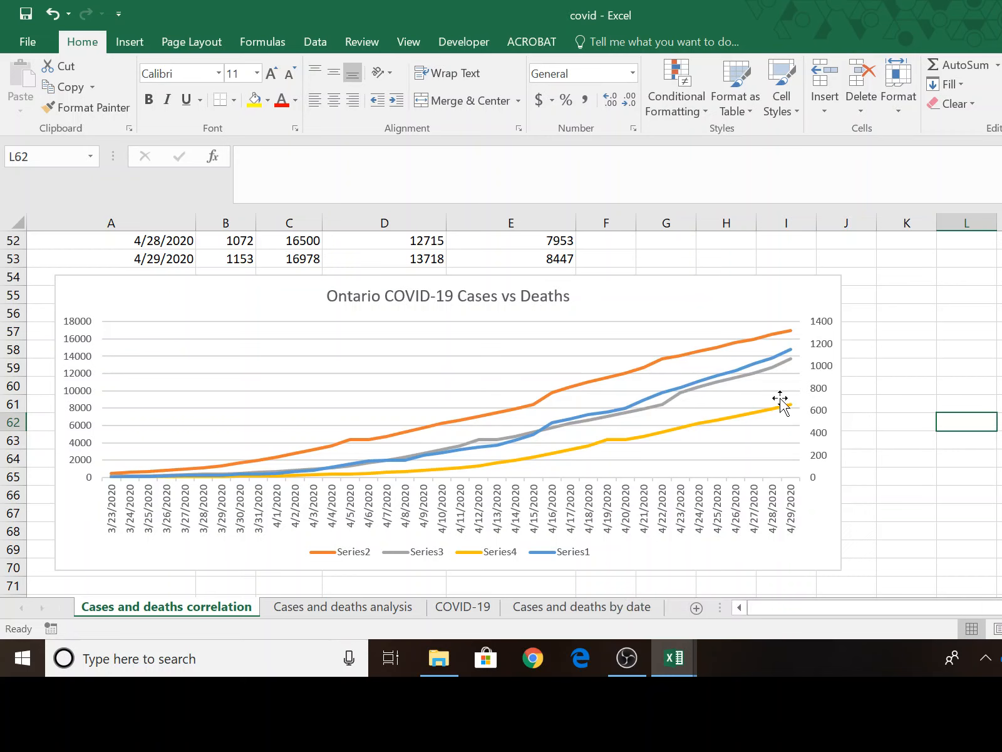
mouse_move(777, 368)
left_click(766, 354)
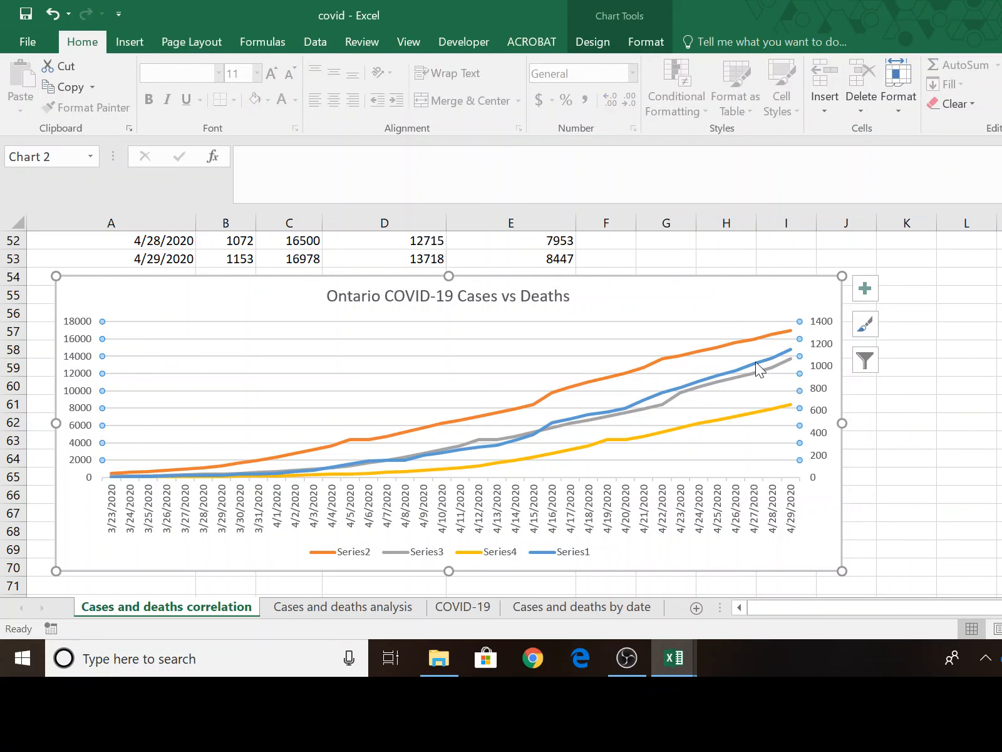
left_click(755, 363)
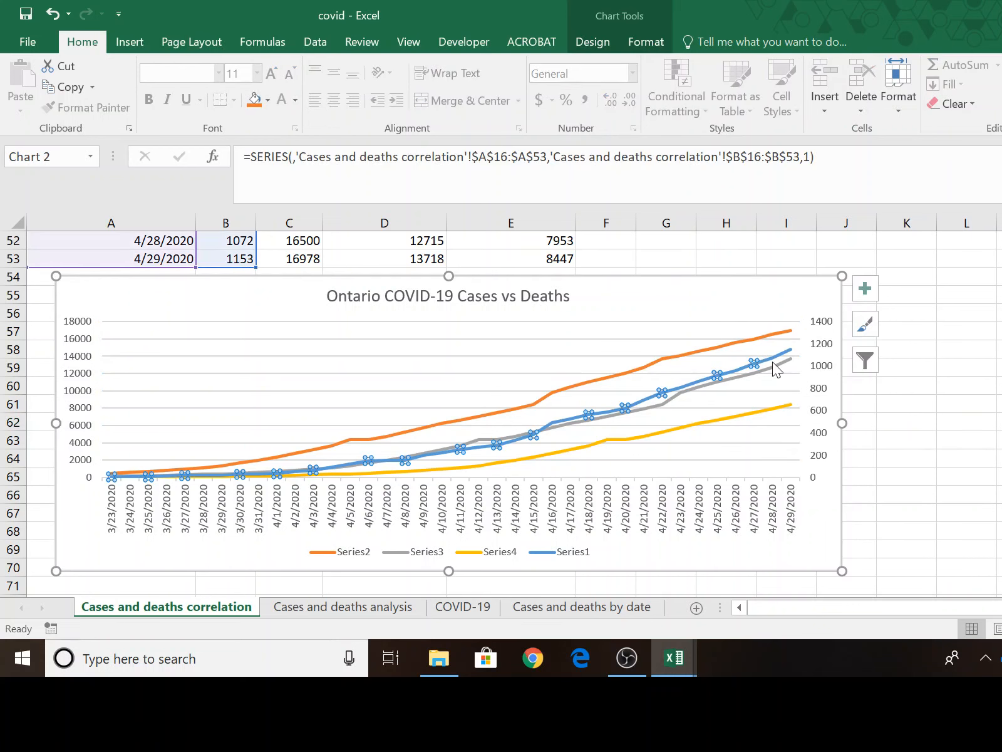
- Try a maximum of 2000 on the chart's secondary vertical axis, and undo the change
left_click(826, 345)
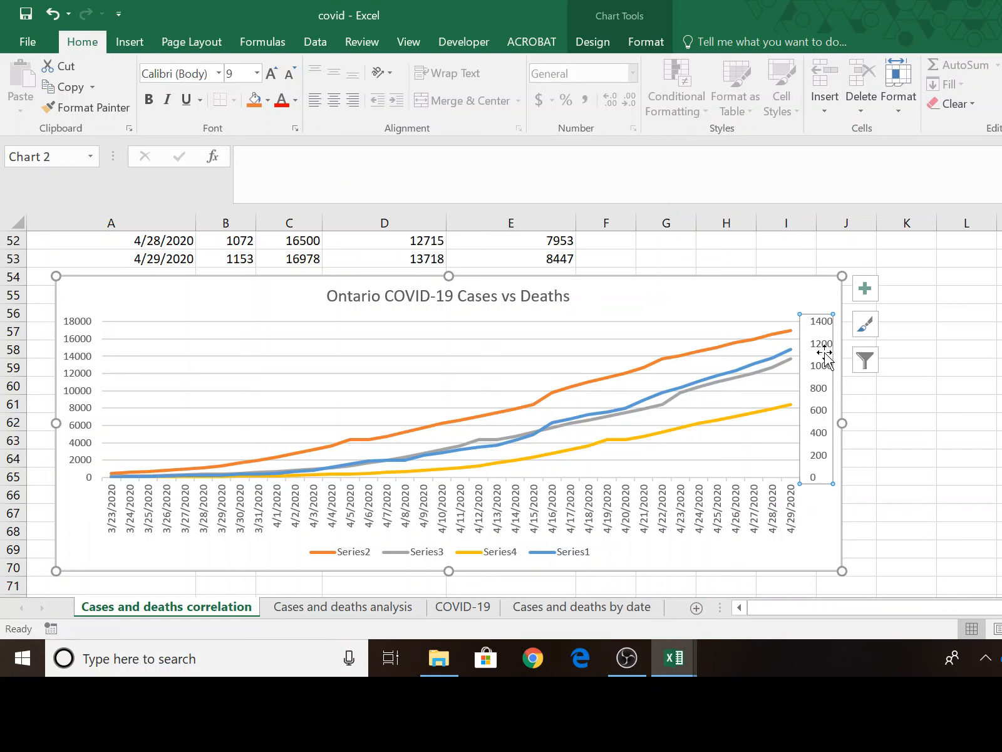
right_click(819, 346)
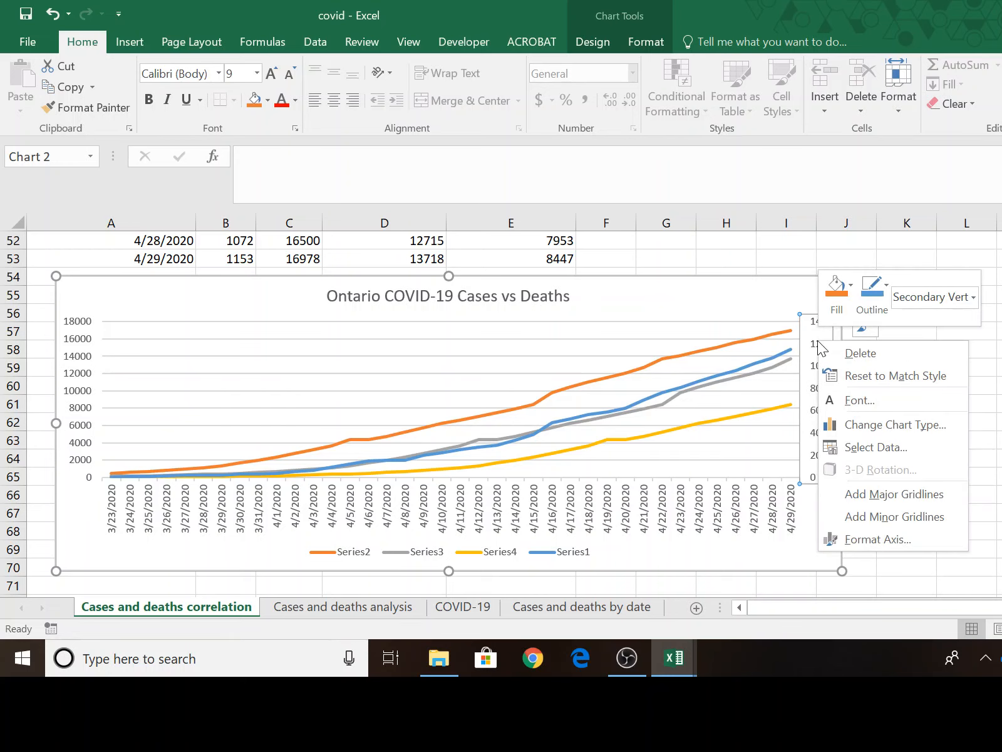
left_click(882, 533)
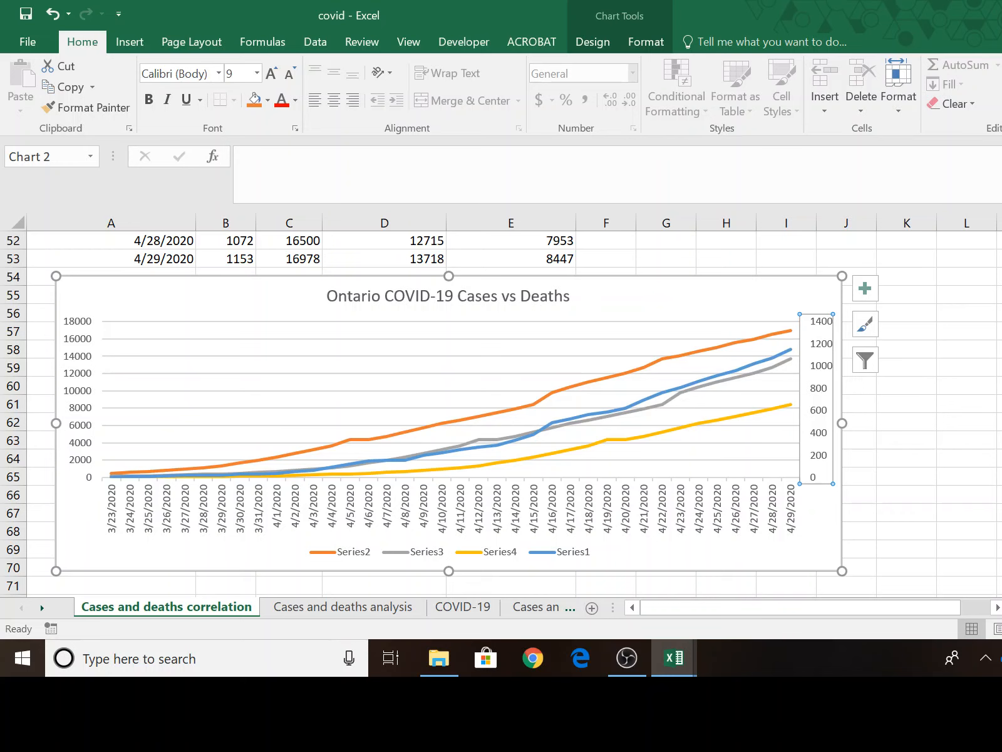
key("Return")
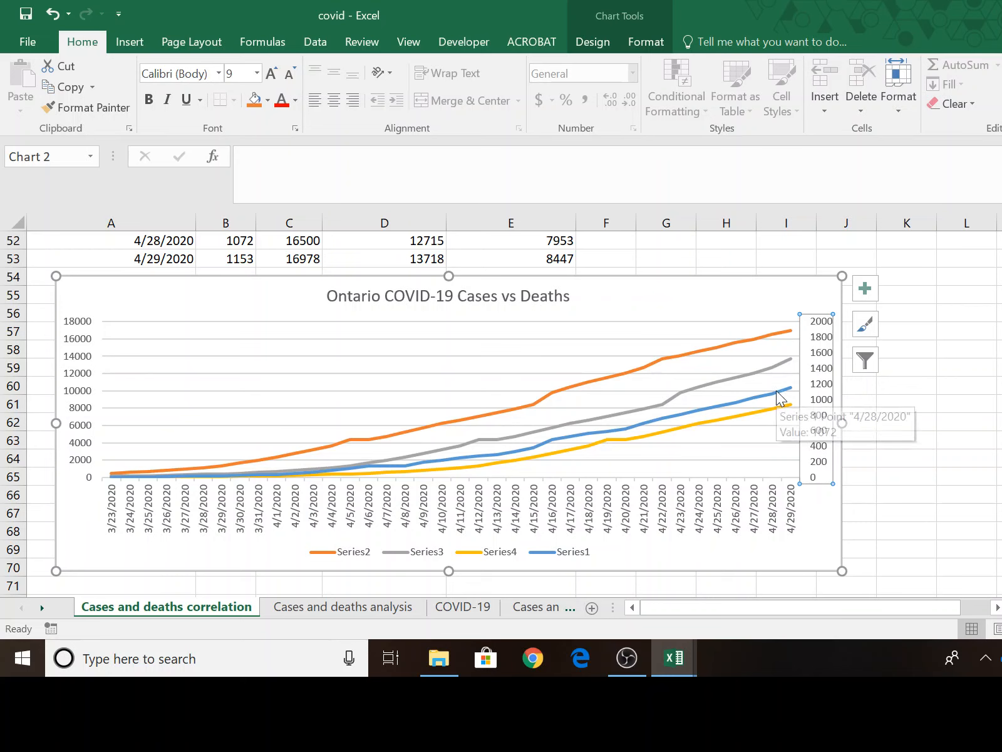
mouse_move(772, 407)
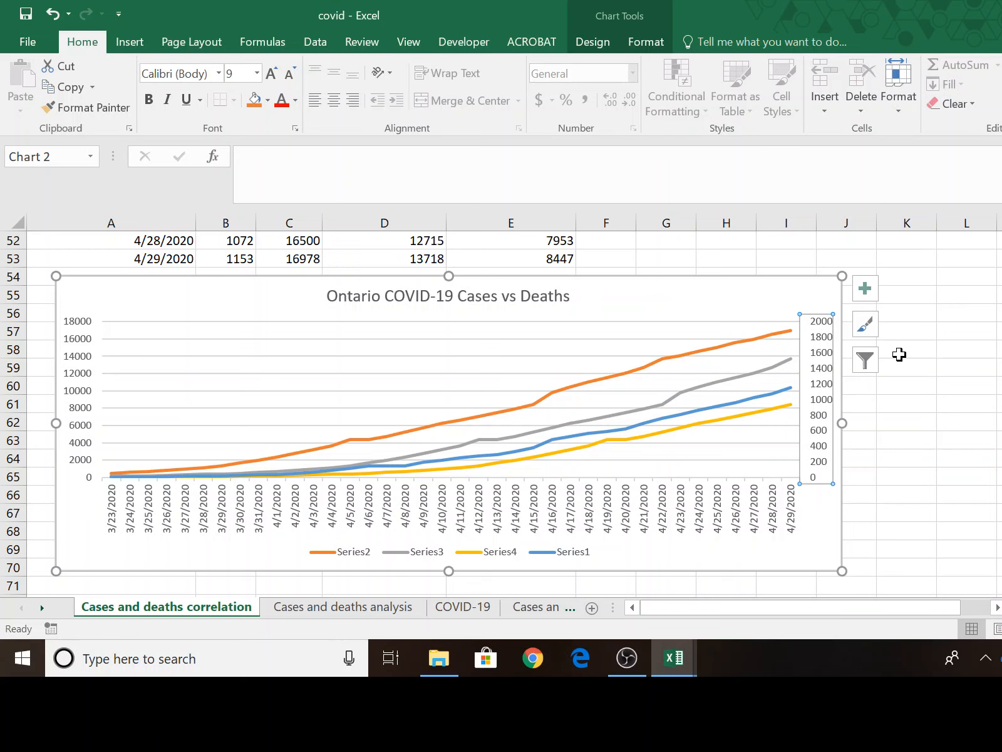
left_click(48, 15)
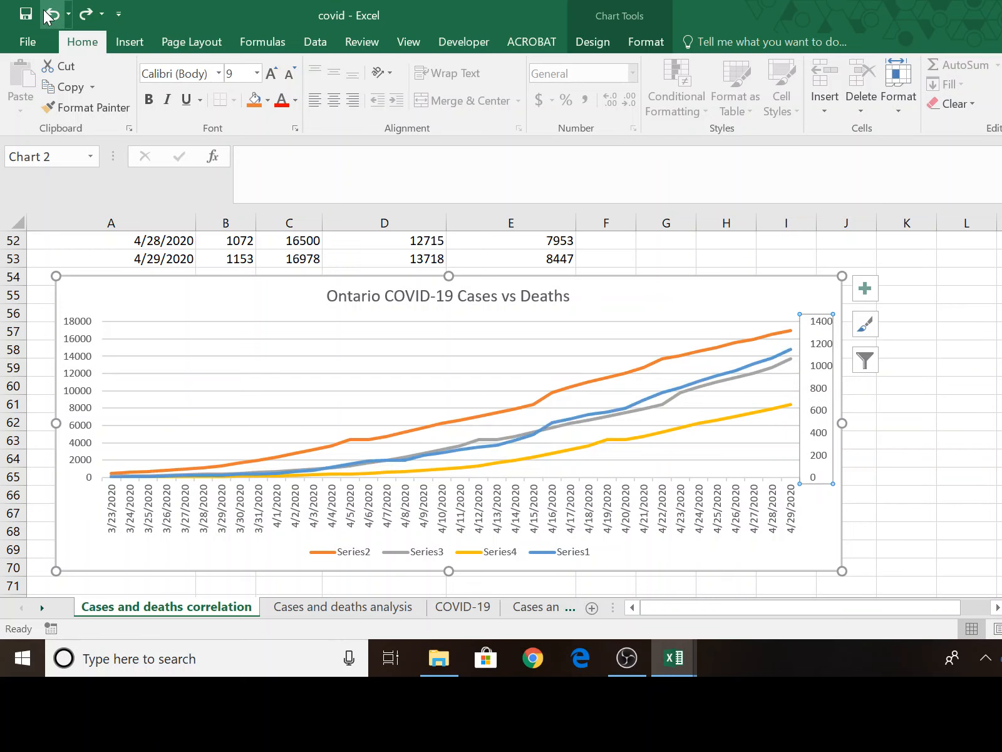
left_click(926, 390)
- Examine the axis titles and scales of the existing chart on the Cases and deaths analysis sheet, and return to the correlation sheet
left_click(339, 611)
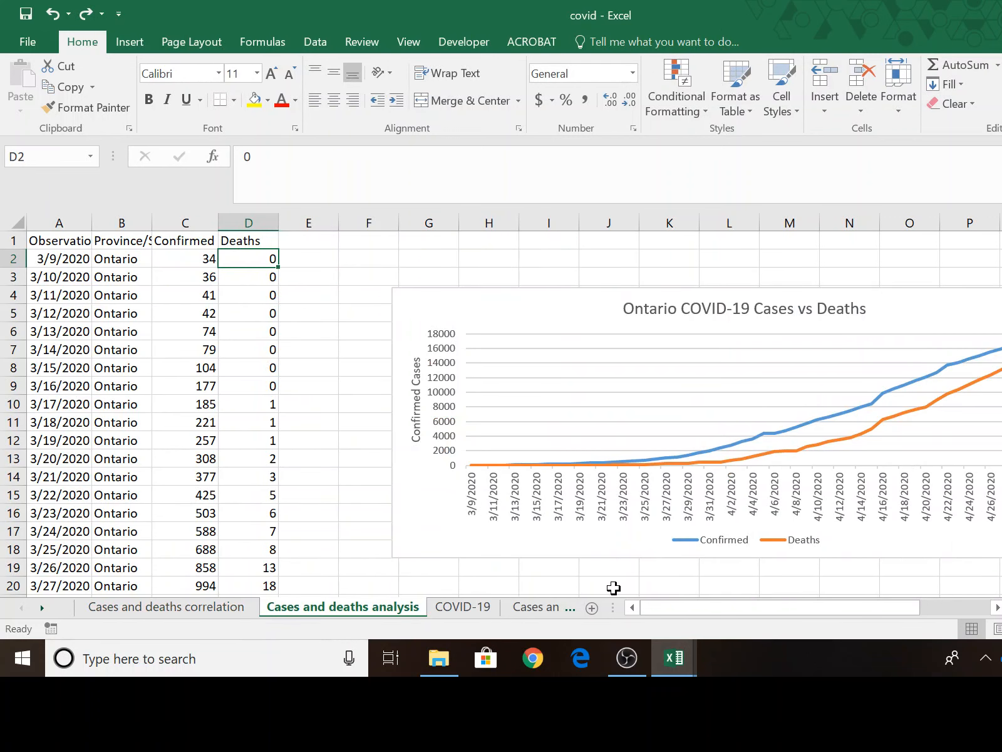
left_click_drag(675, 603, 797, 601)
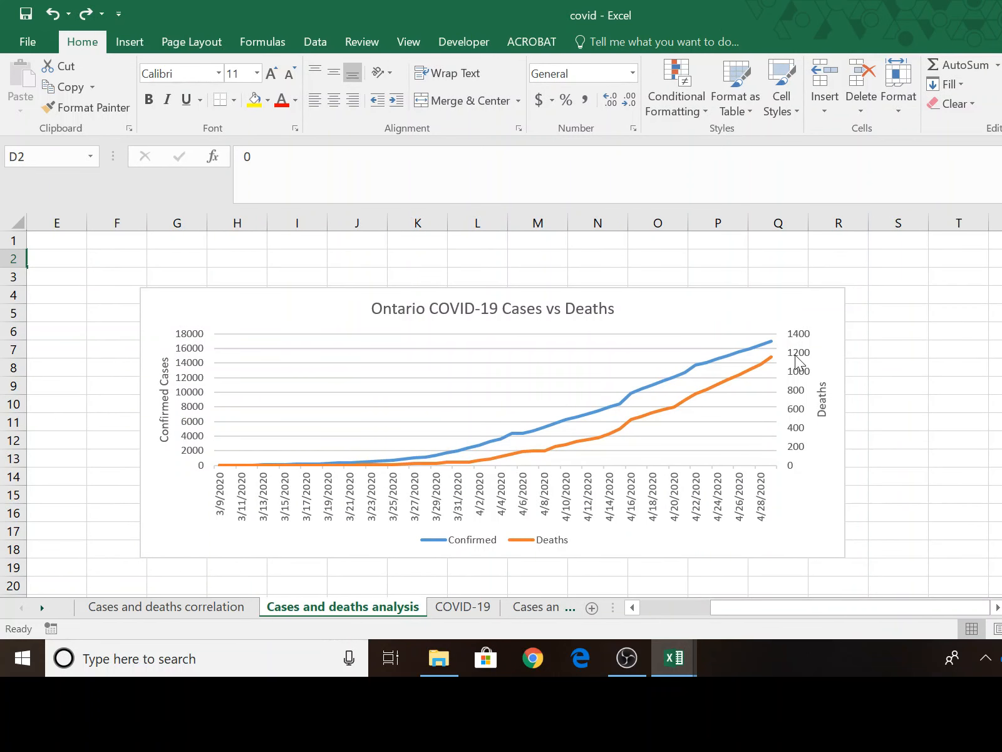
left_click(170, 608)
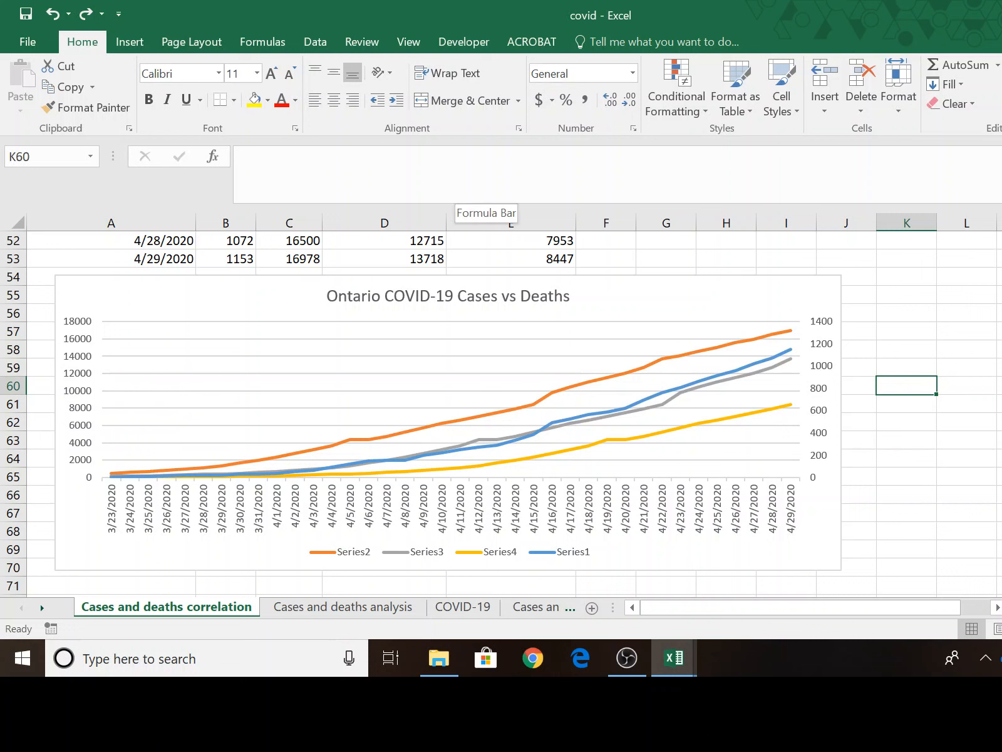
- Add a primary vertical axis title reading "Confirmed Cases" to the Ontario COVID-19 Cases vs Deaths chart
left_click(463, 323)
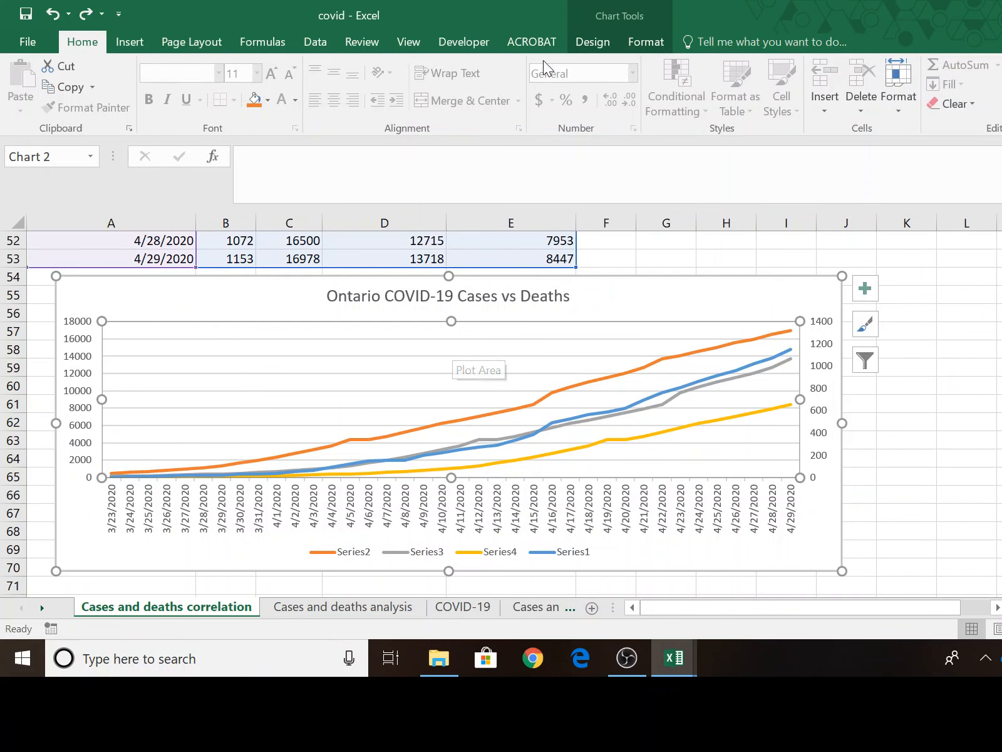
left_click(582, 42)
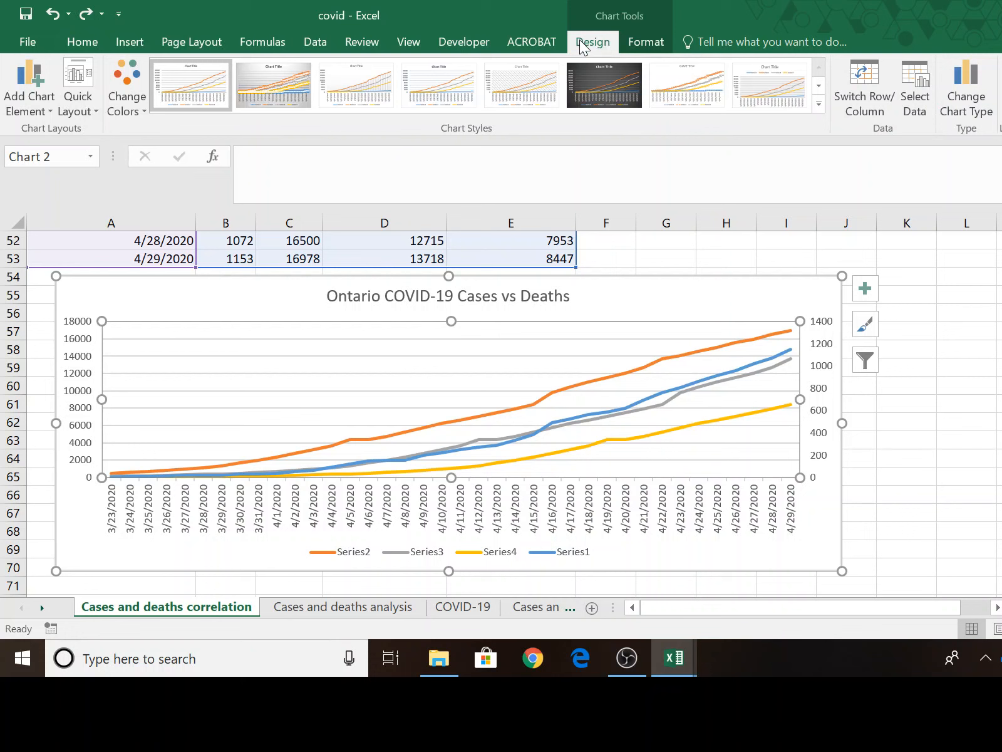
left_click(43, 102)
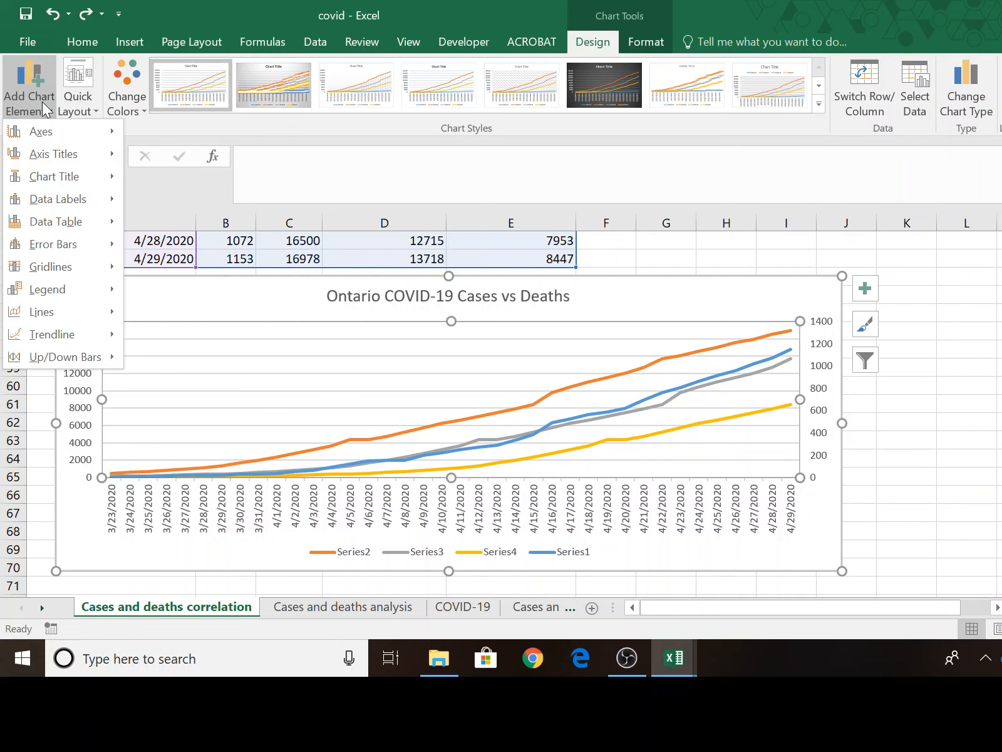
mouse_move(47, 160)
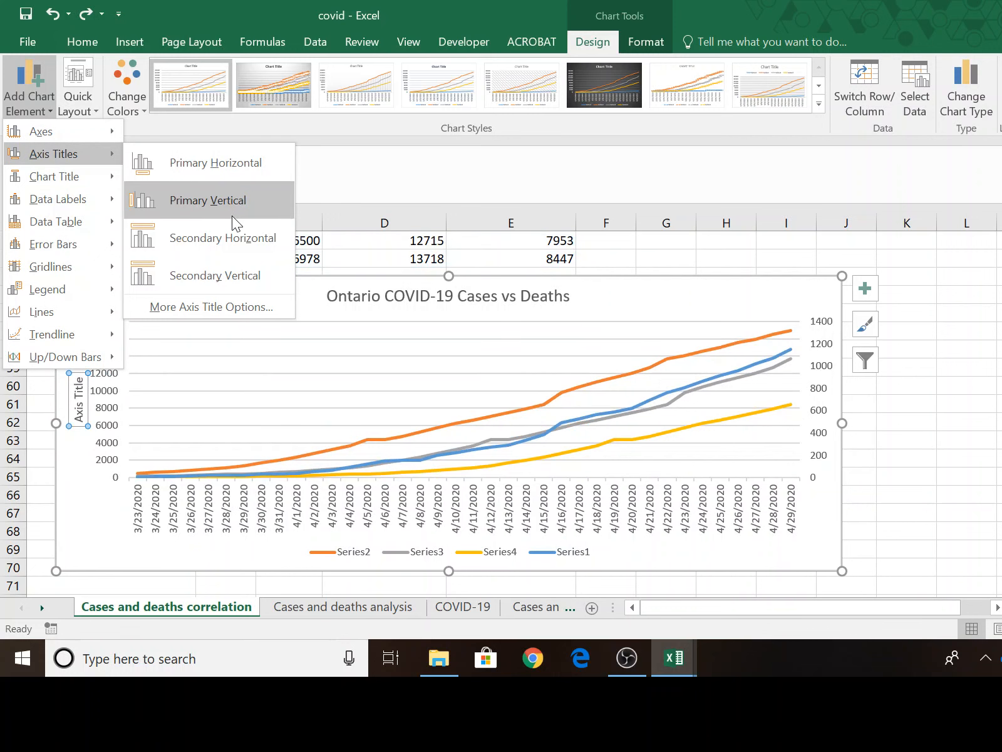
left_click(231, 216)
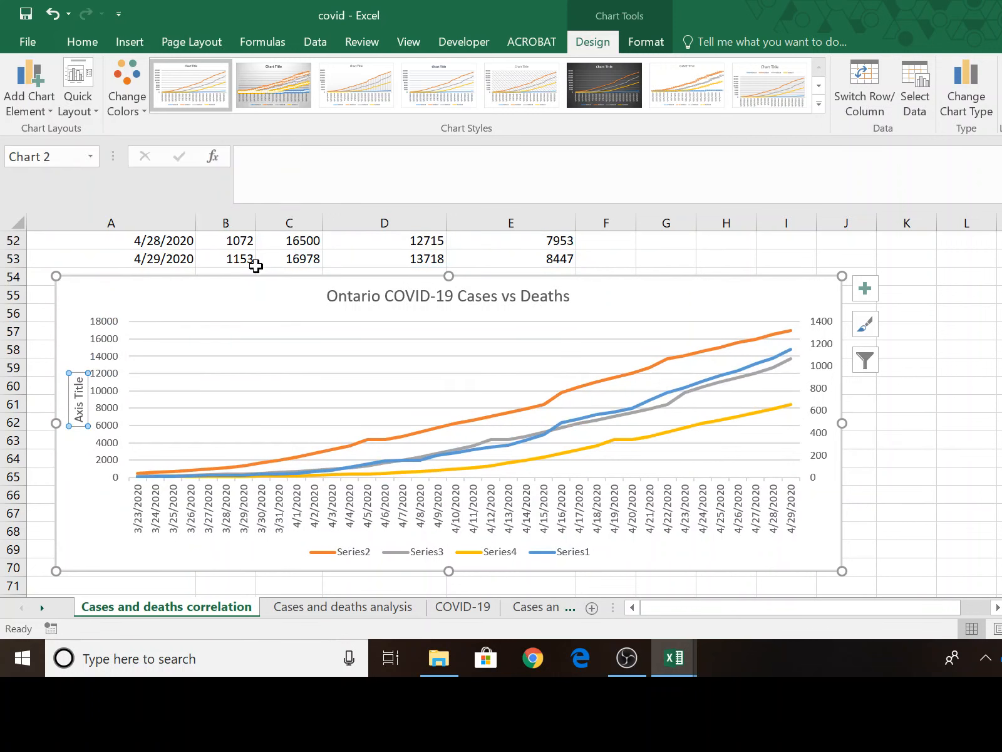
type("C")
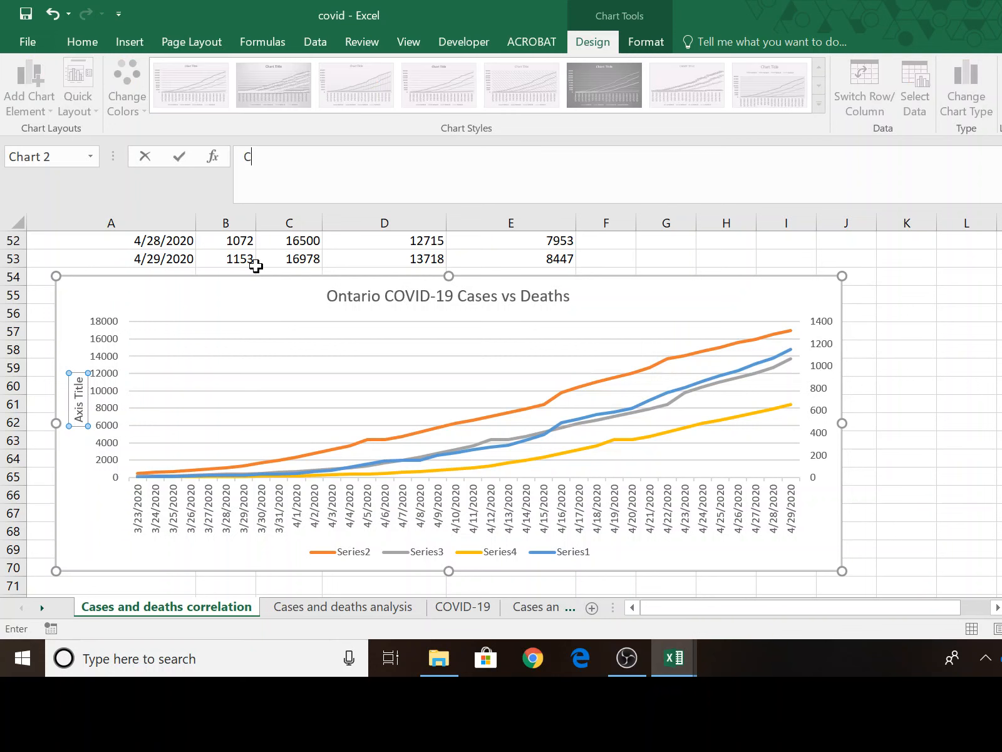
type("onfirmed Cases")
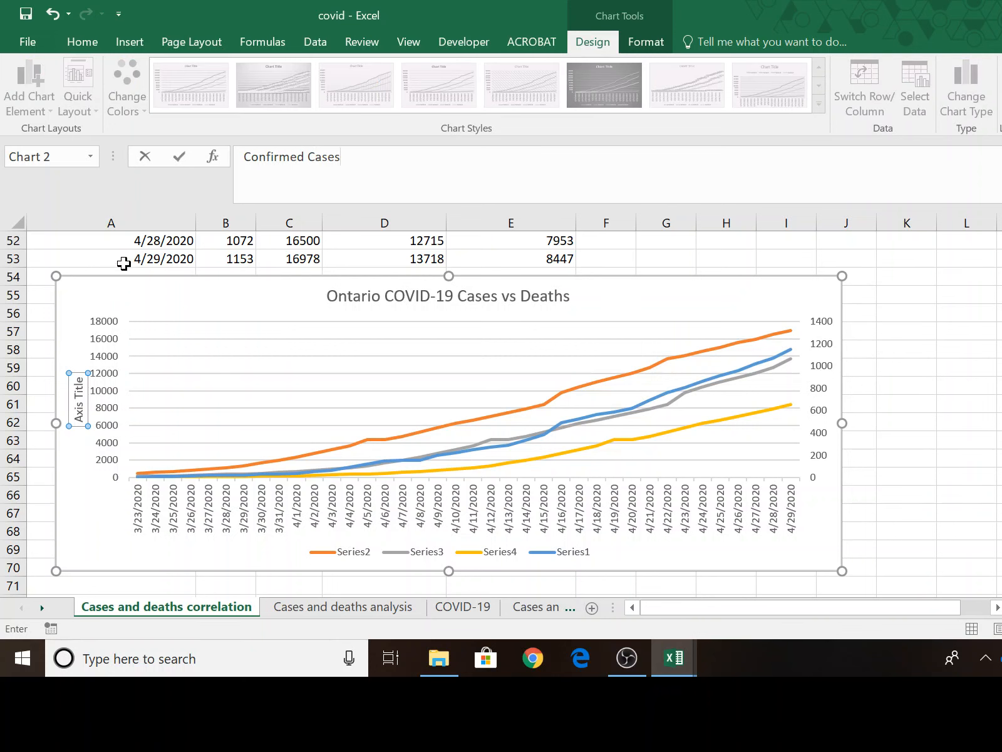
left_click(909, 366)
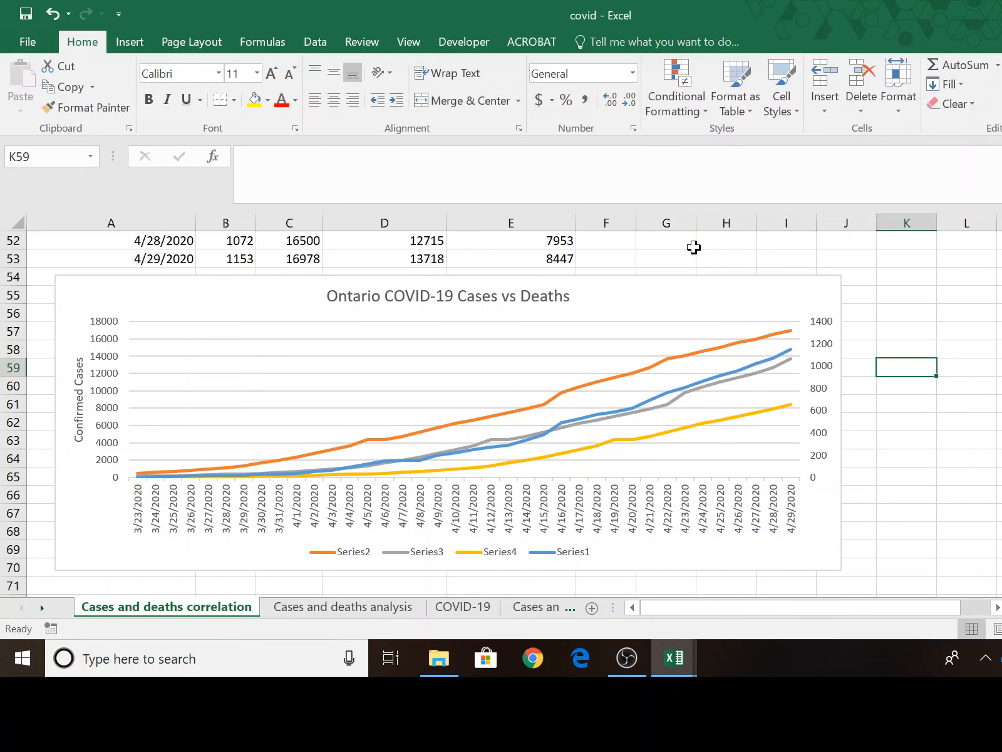
- Add a secondary vertical axis title reading "Deaths" to the chart
left_click(694, 286)
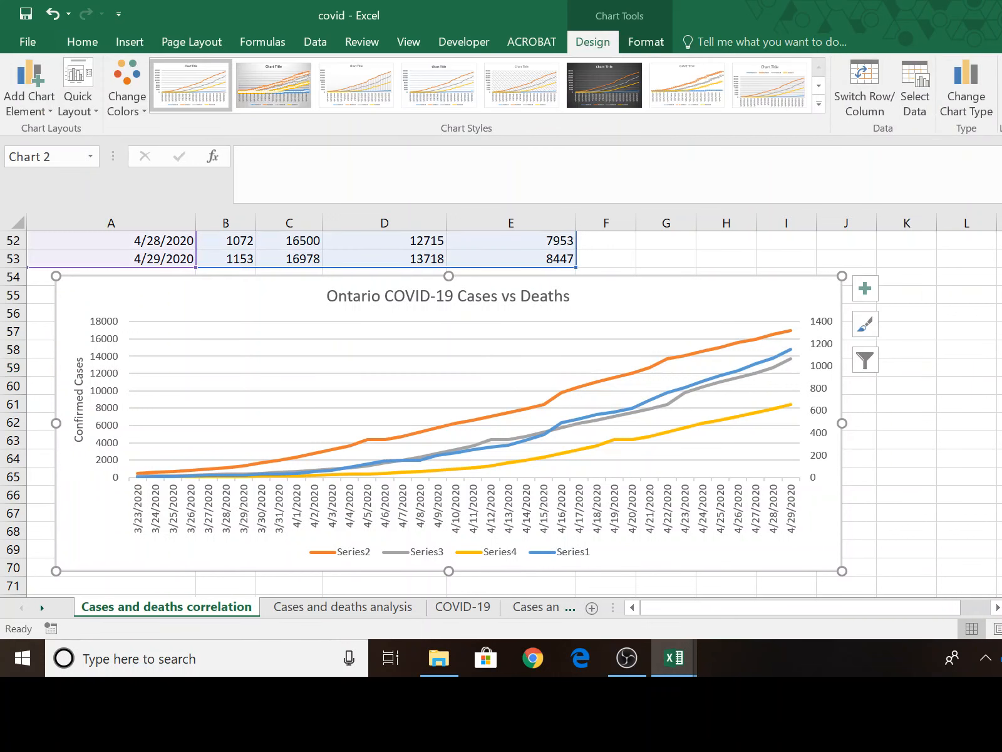
left_click(30, 111)
mouse_move(38, 153)
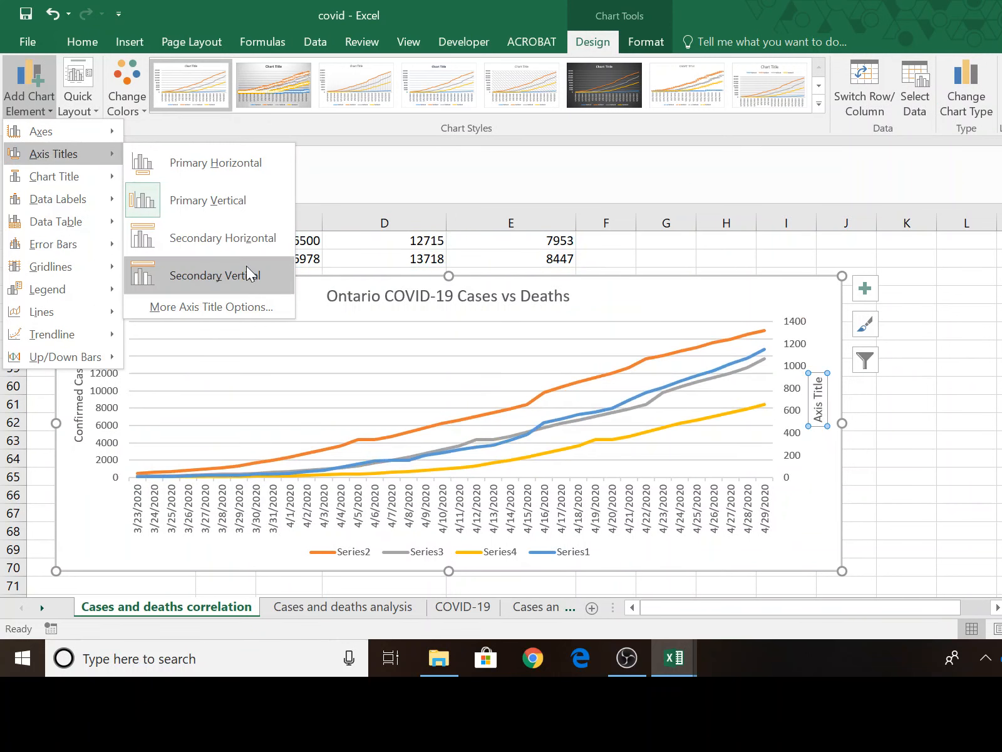
left_click(246, 269)
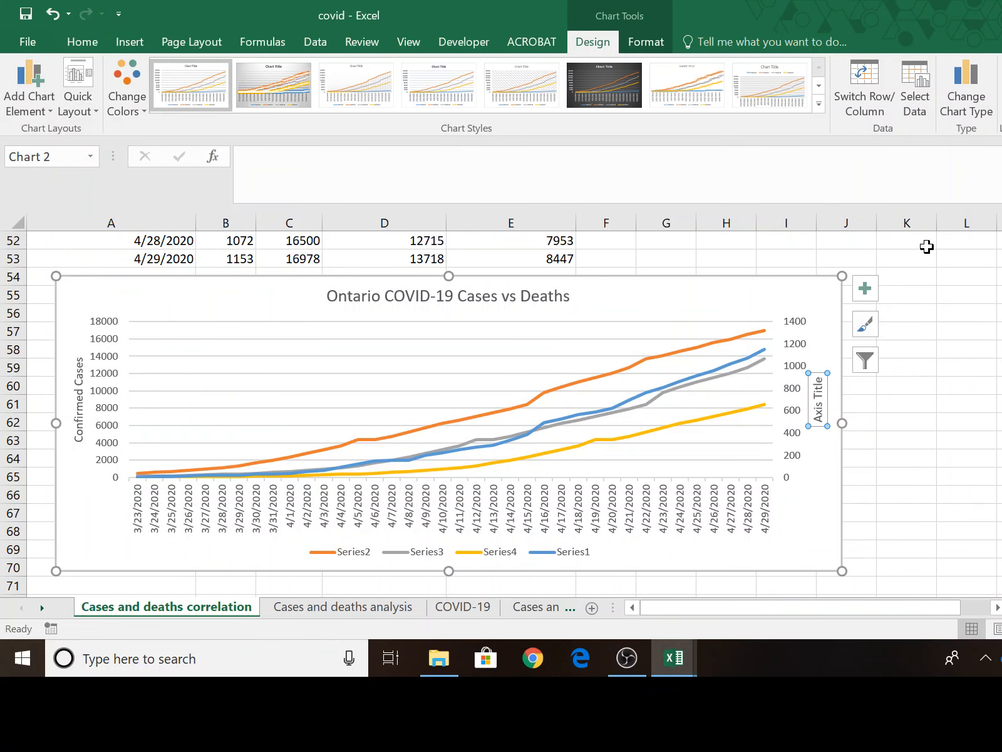
type("Deaths")
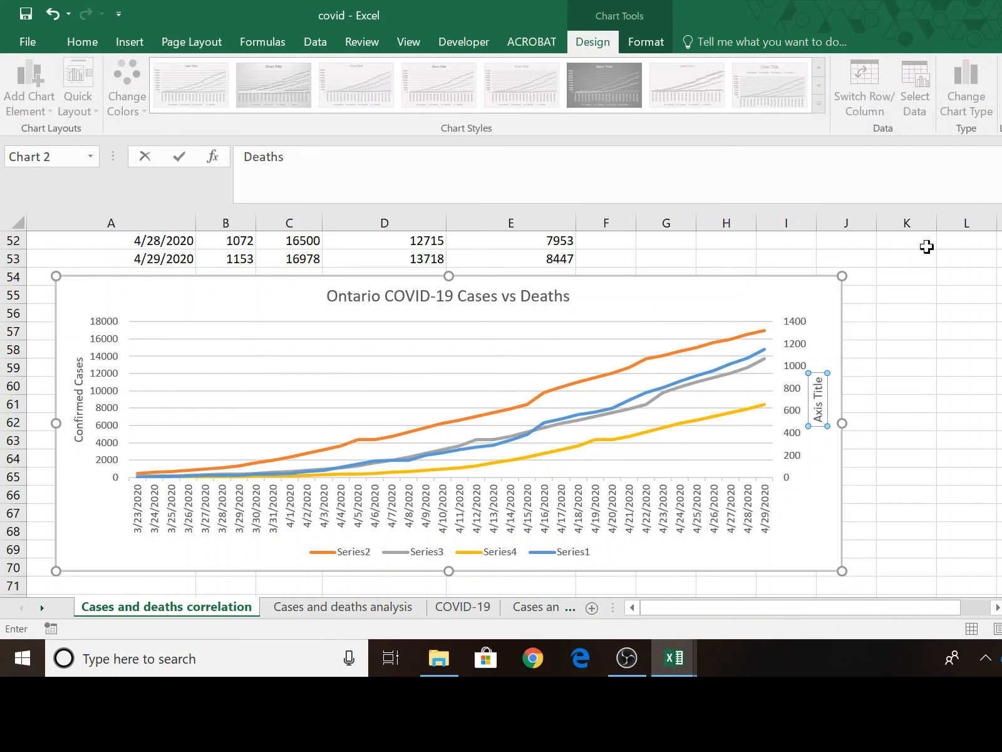
left_click(906, 330)
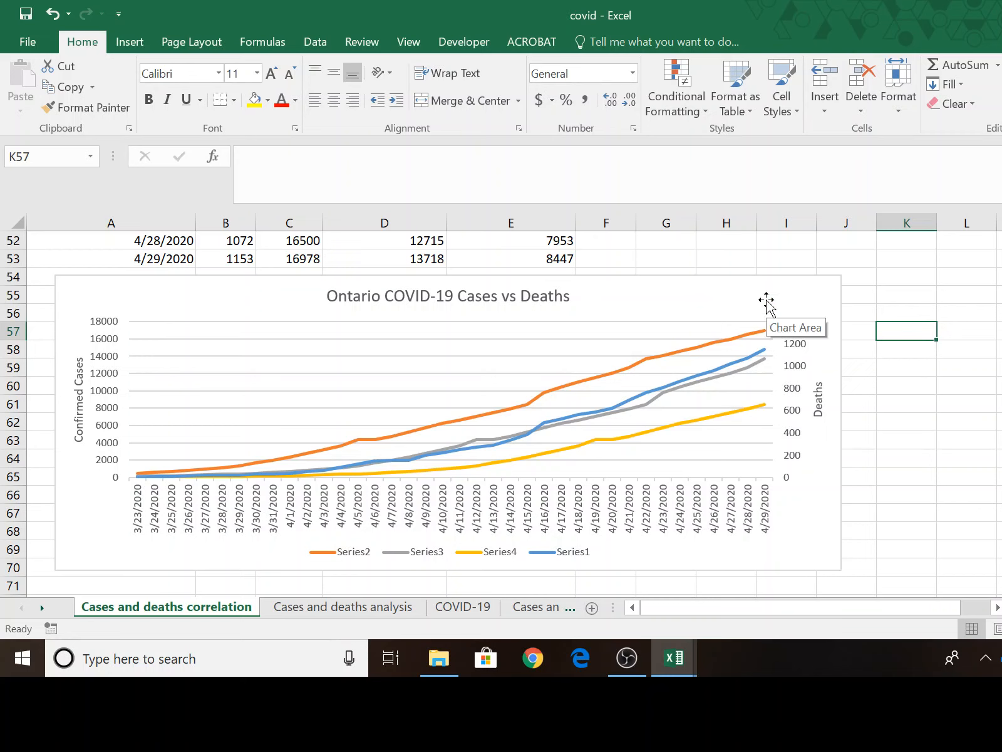
- Open the chart's data source settings and name Series1 "Deaths"
scroll(934, 510, "up", 3)
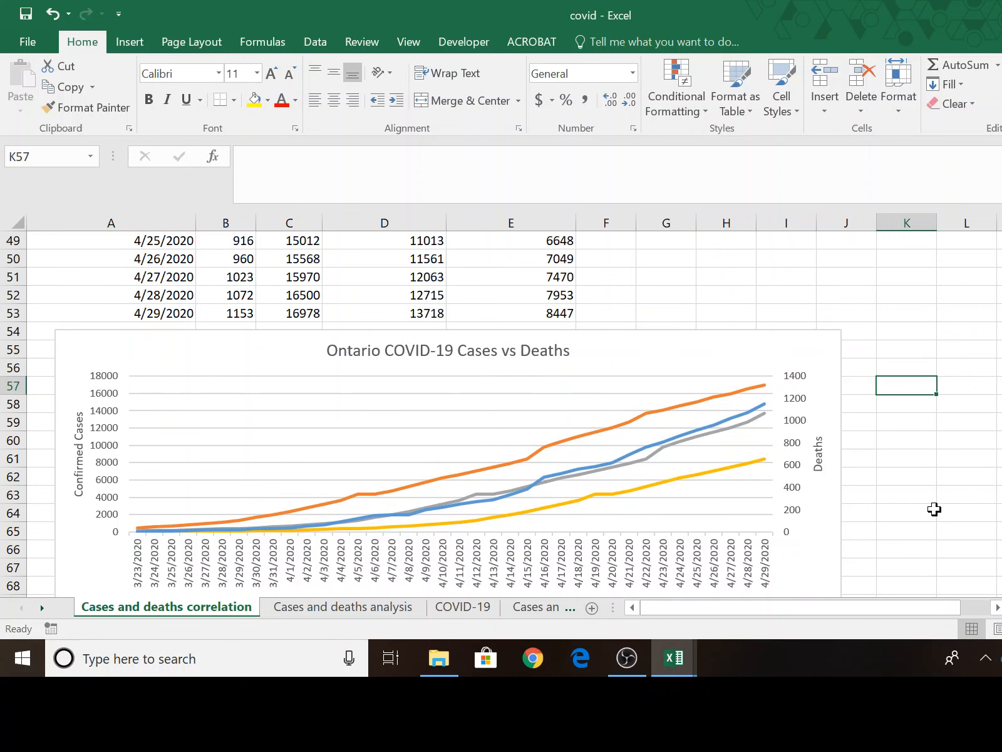
scroll(935, 509, "up", 10)
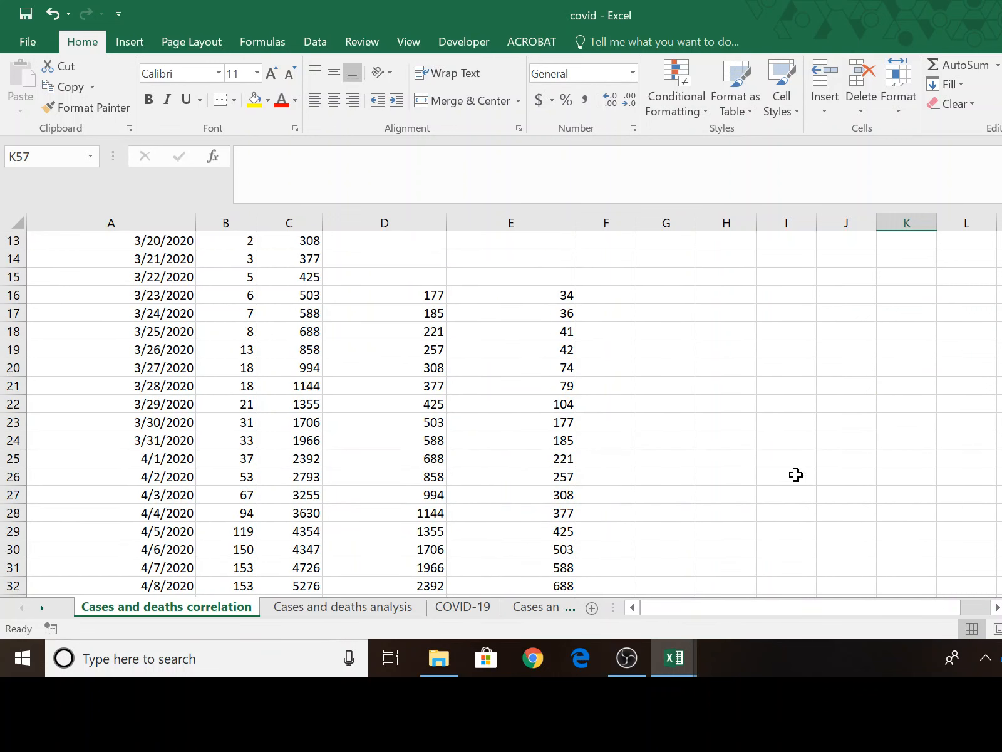
scroll(732, 481, "down", 8)
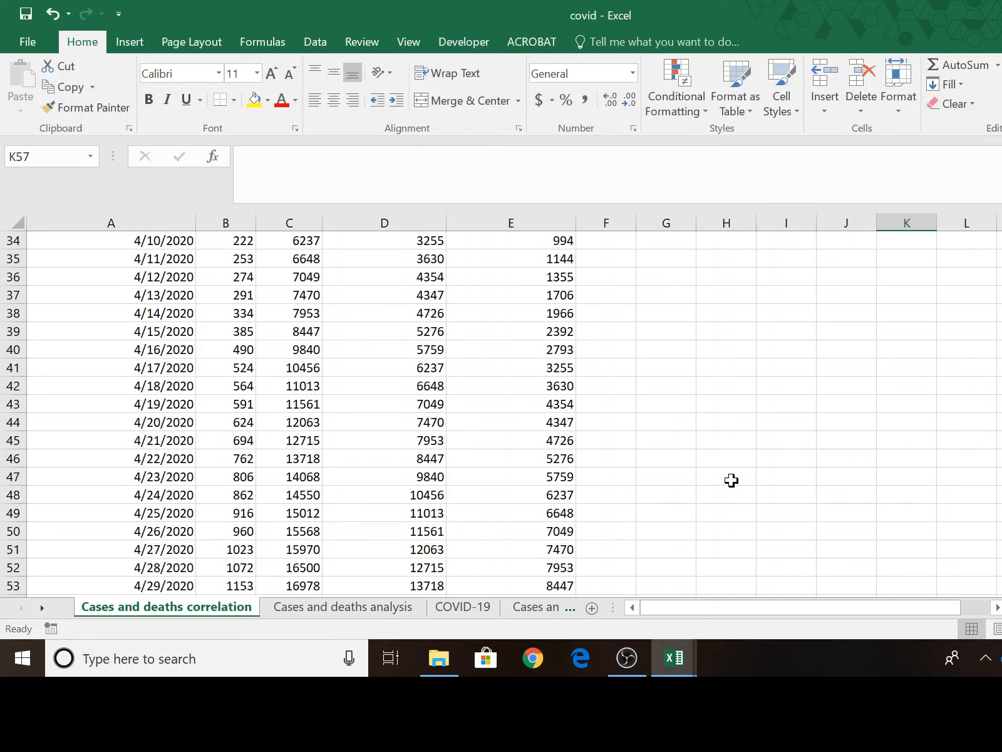
scroll(731, 481, "down", 6)
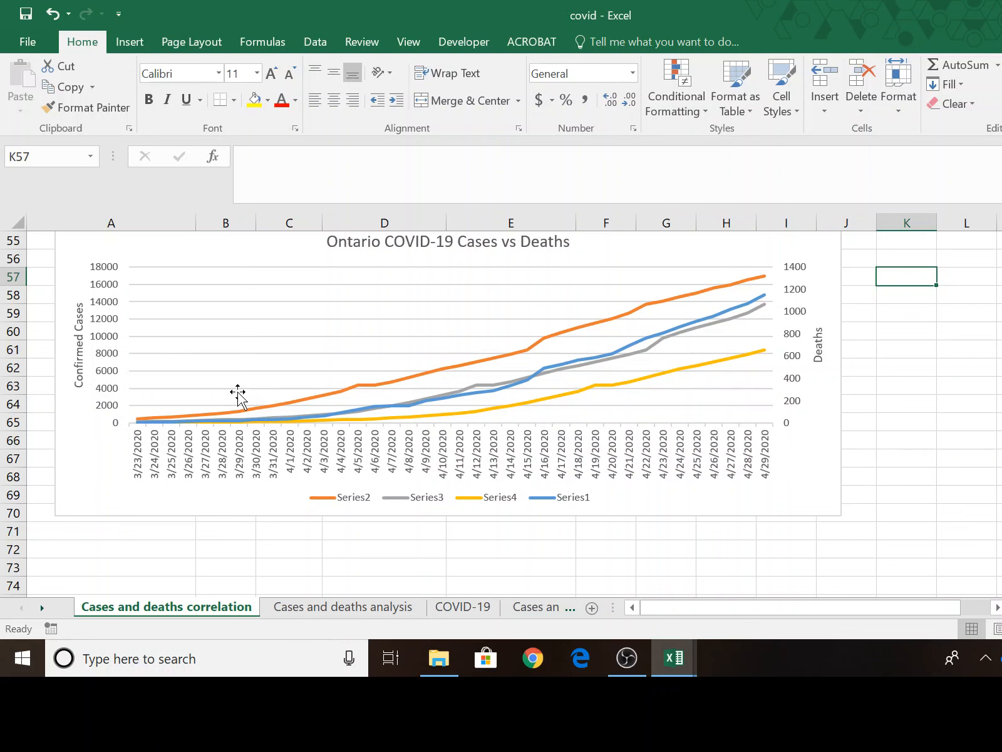
scroll(384, 379, "up", 1)
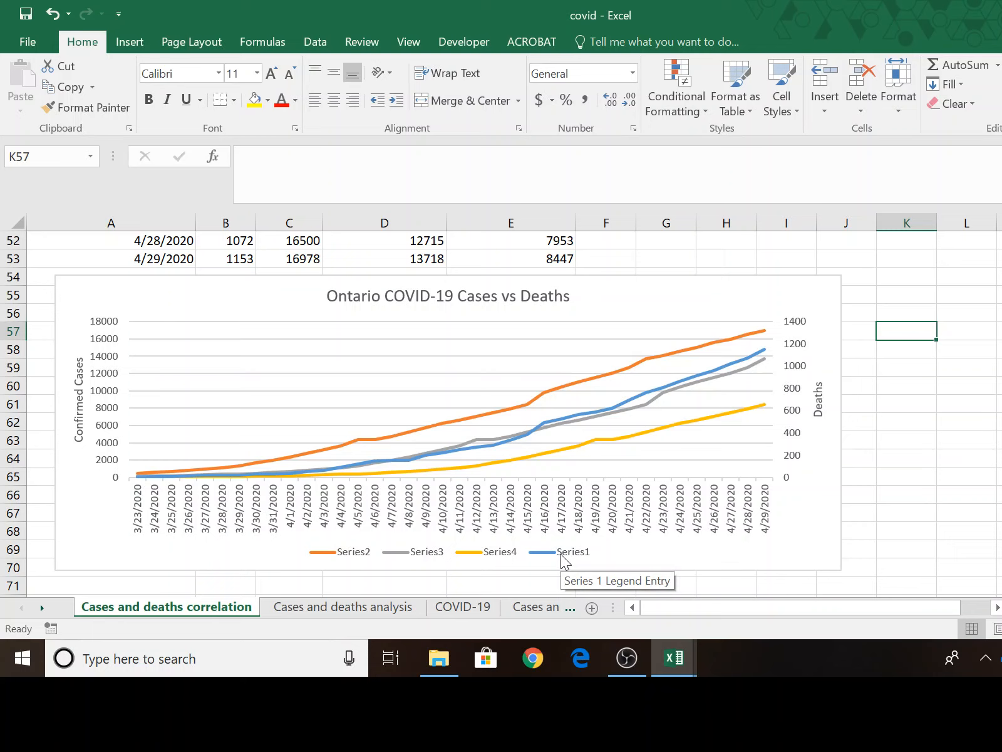
left_click(569, 383)
left_click(569, 383)
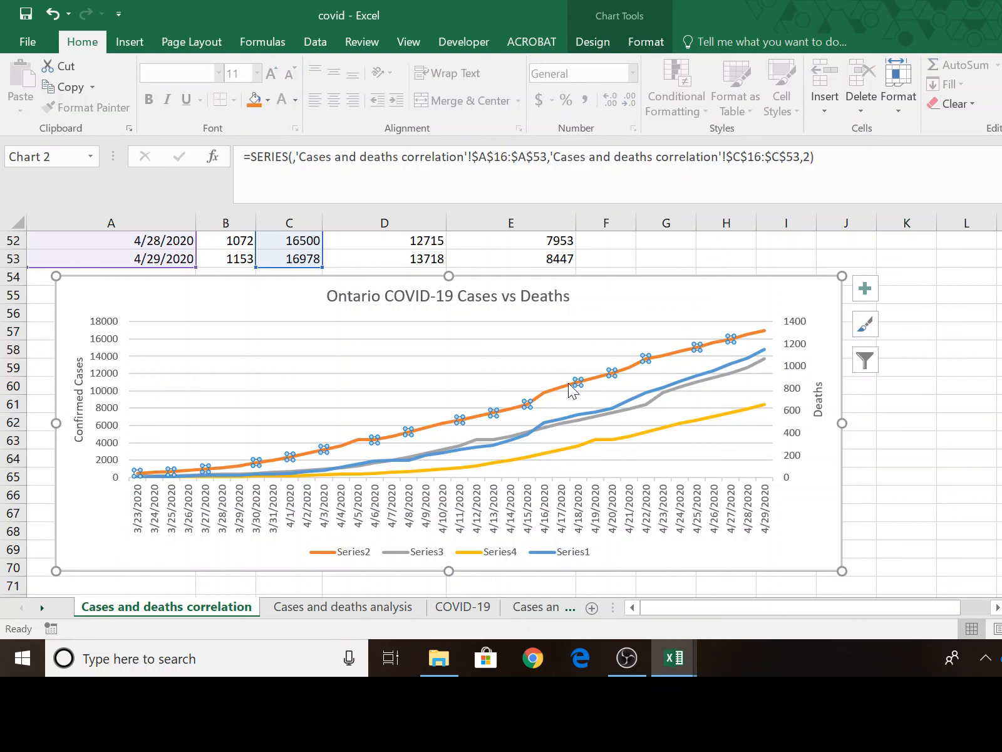
right_click(569, 383)
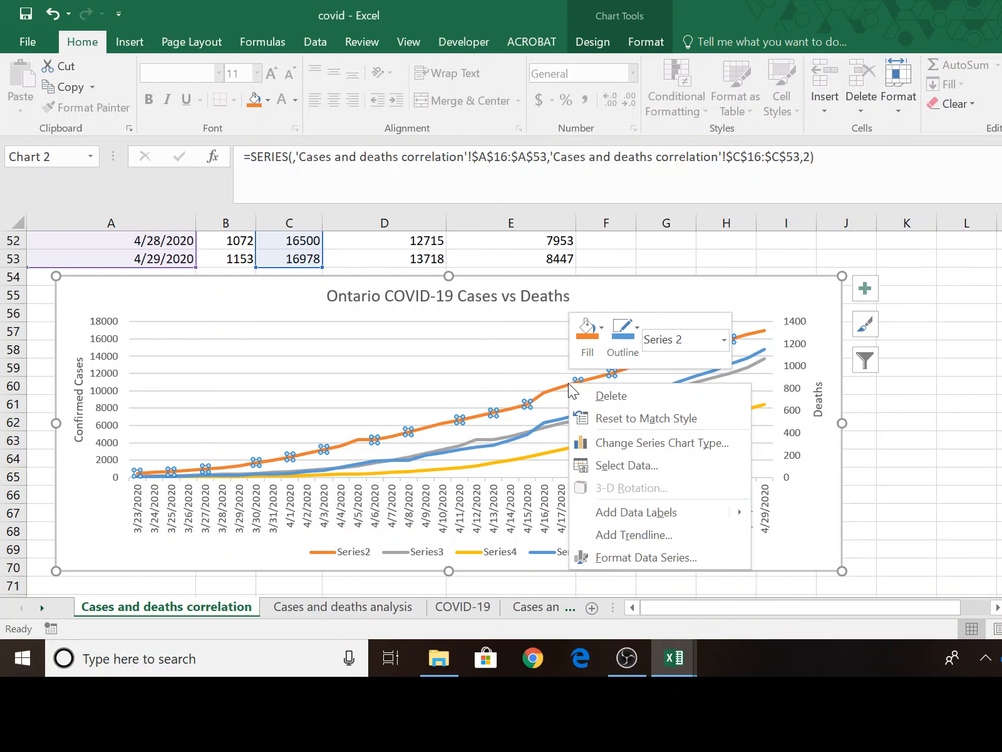
left_click(626, 466)
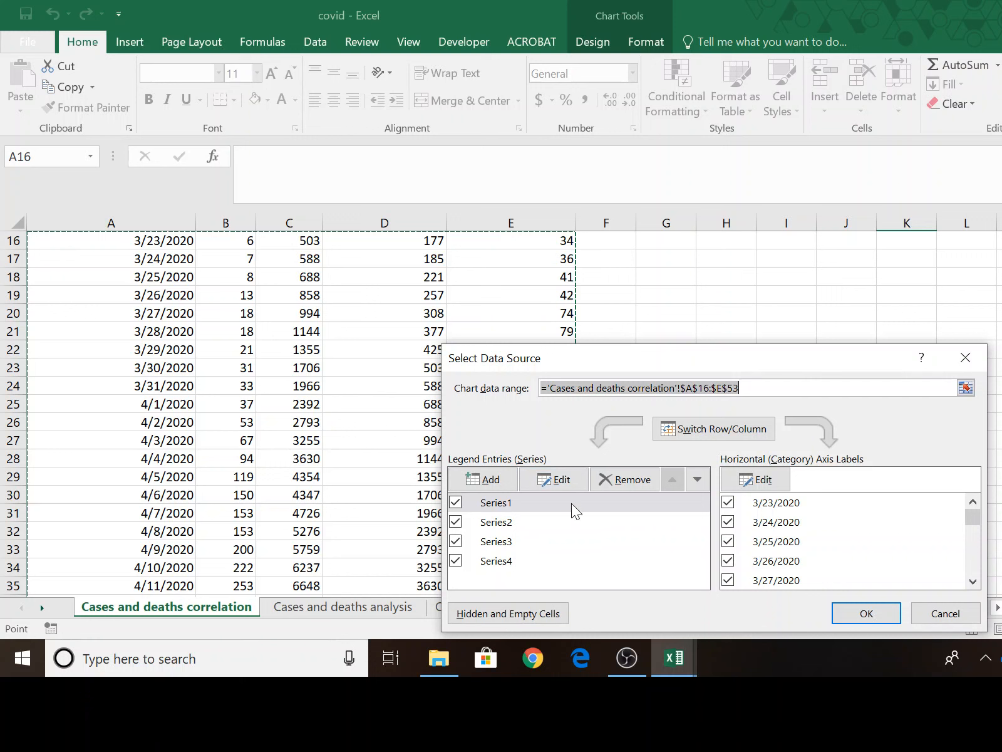
left_click(567, 482)
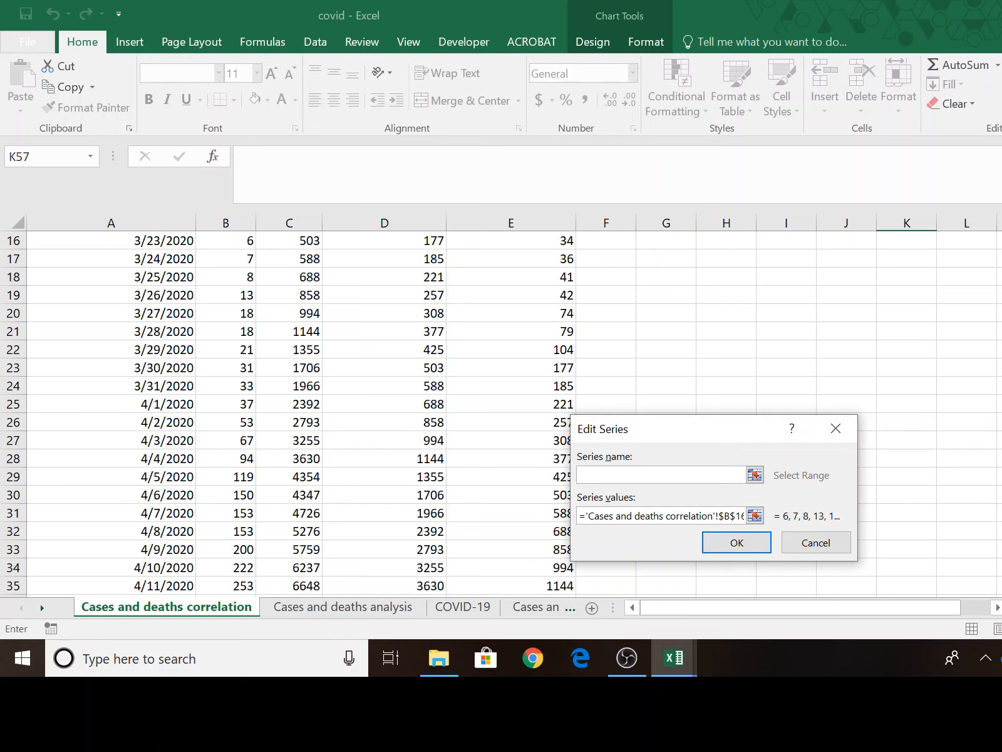
type("Deaths")
left_click(724, 546)
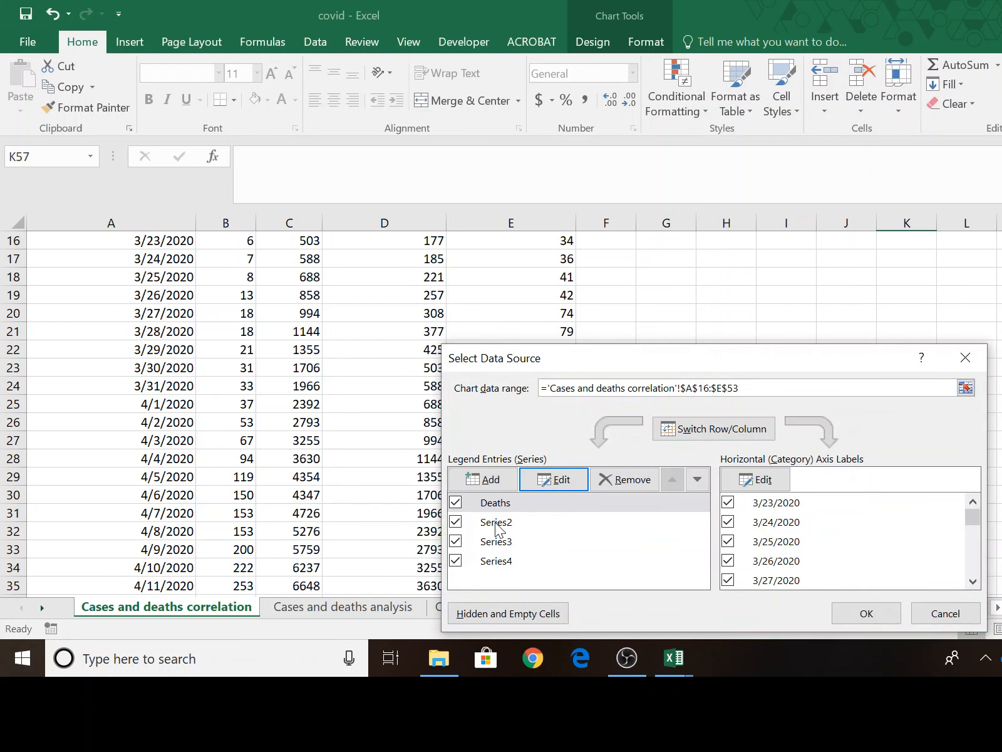
- Name Series2 "Confirmed Cases" in the chart's data source
left_click(496, 526)
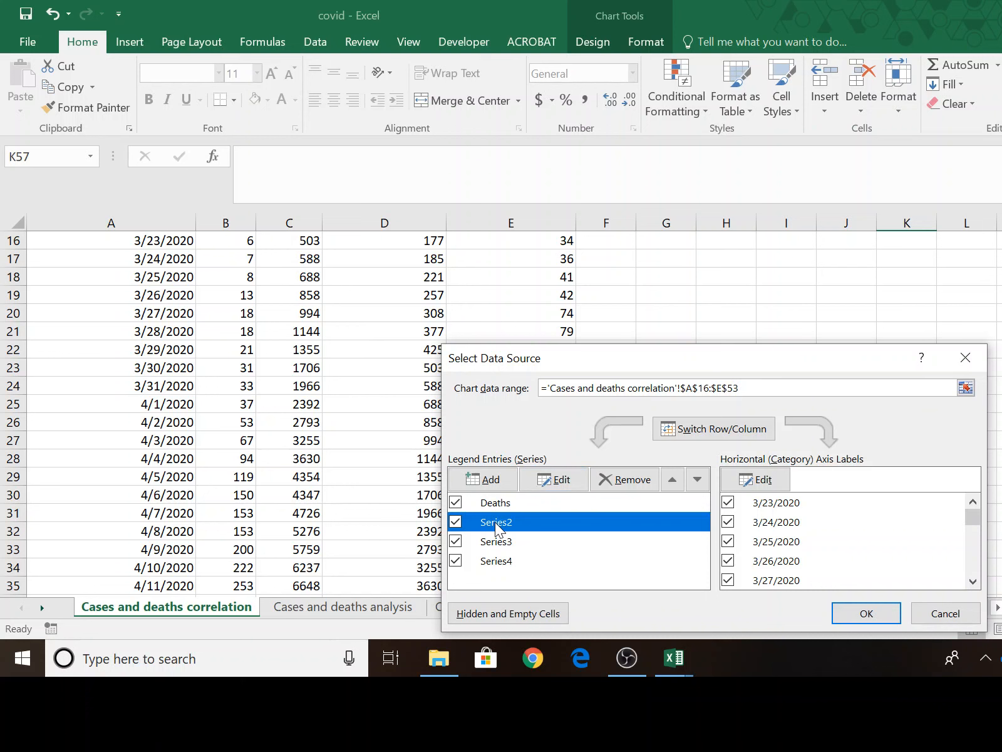
left_click(557, 480)
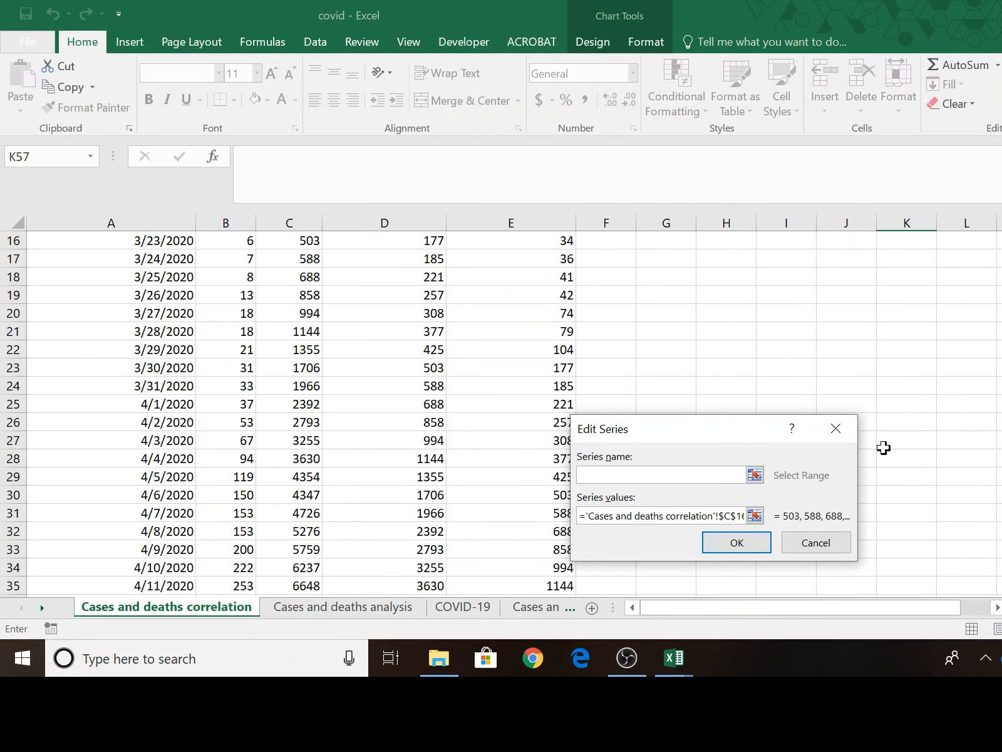
type("Confm")
key("BackSpace")
key("BackSpace")
type("firmed Cases")
left_click(710, 541)
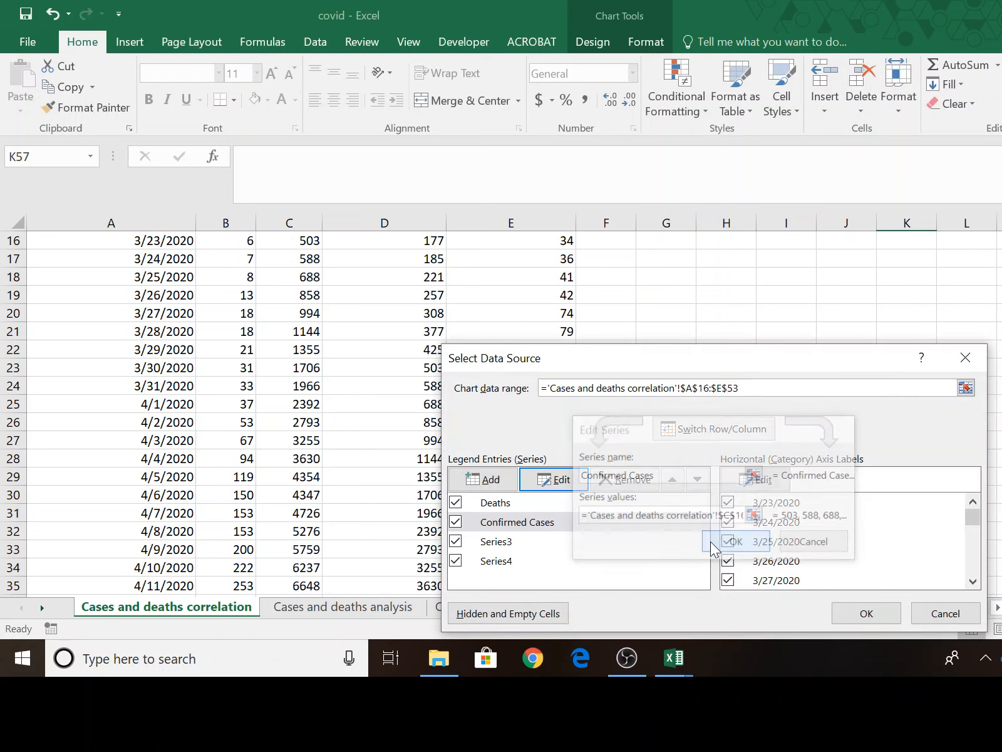
- Name Series3 "Confirmed Cases Minus 1 Week" in the chart's data source
left_click(489, 543)
left_click(552, 482)
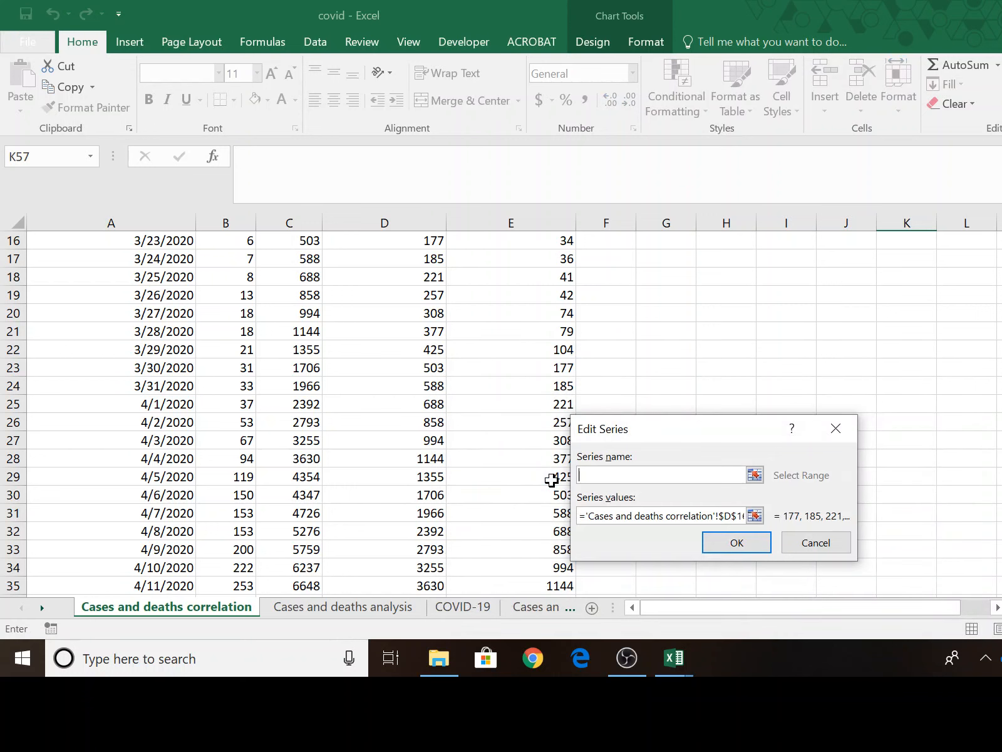
type("C")
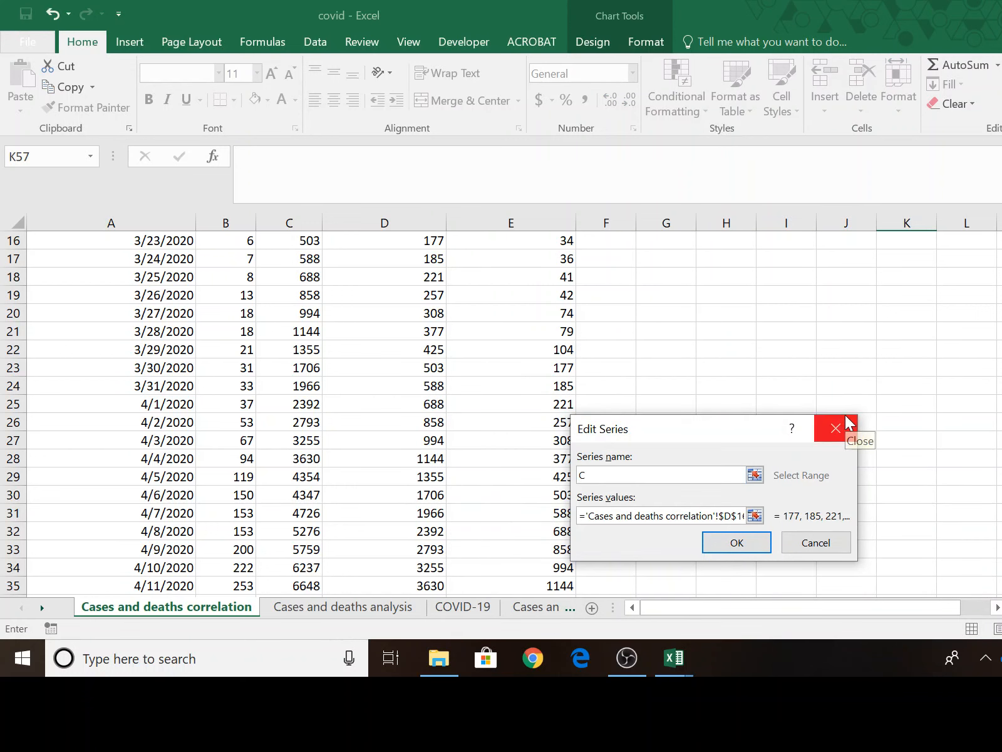
type("onfirmed Cas")
type("es Minus ")
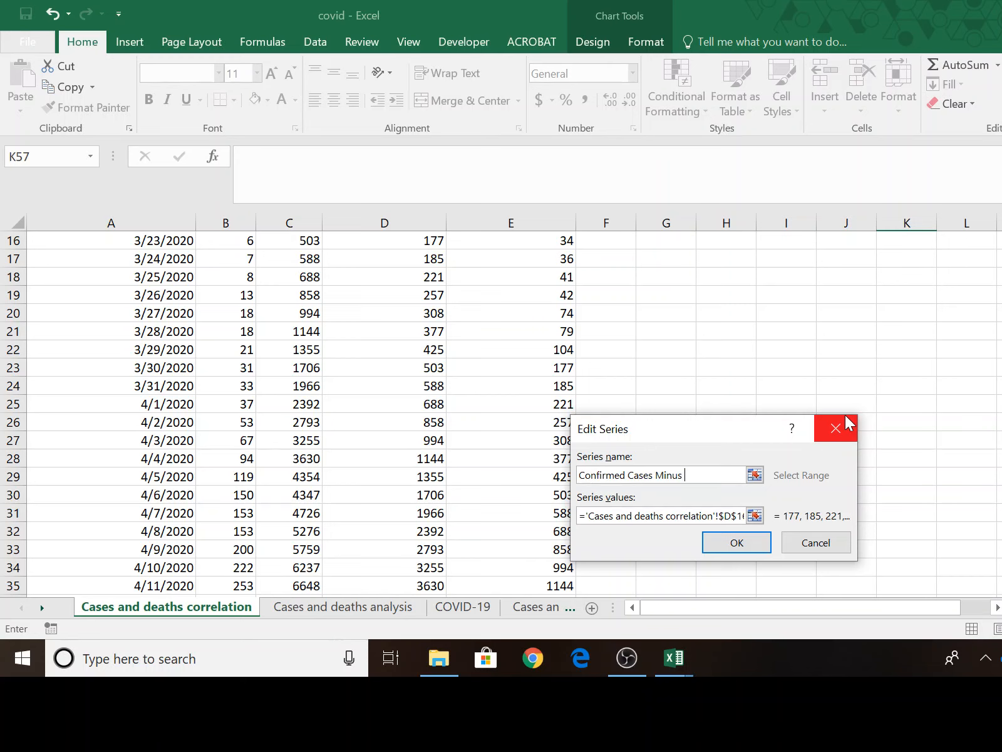
type("1 Week")
left_click(738, 543)
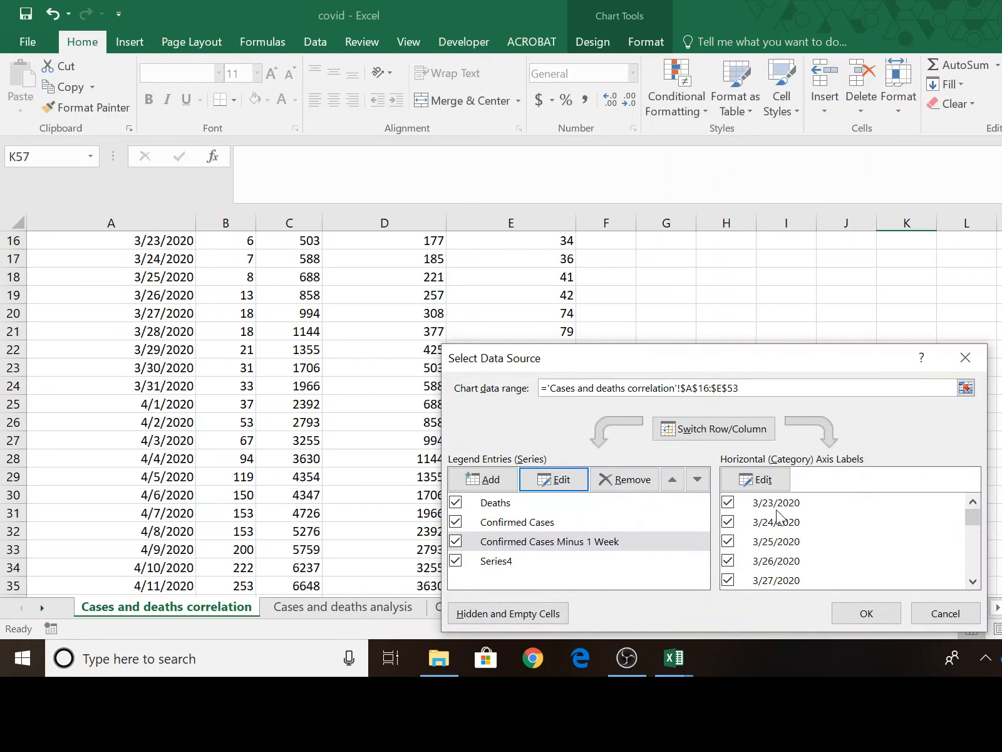
- Name Series4 "Confirmed Cases Minus 2 Weeks" and apply the data source changes to the chart
left_click(499, 561)
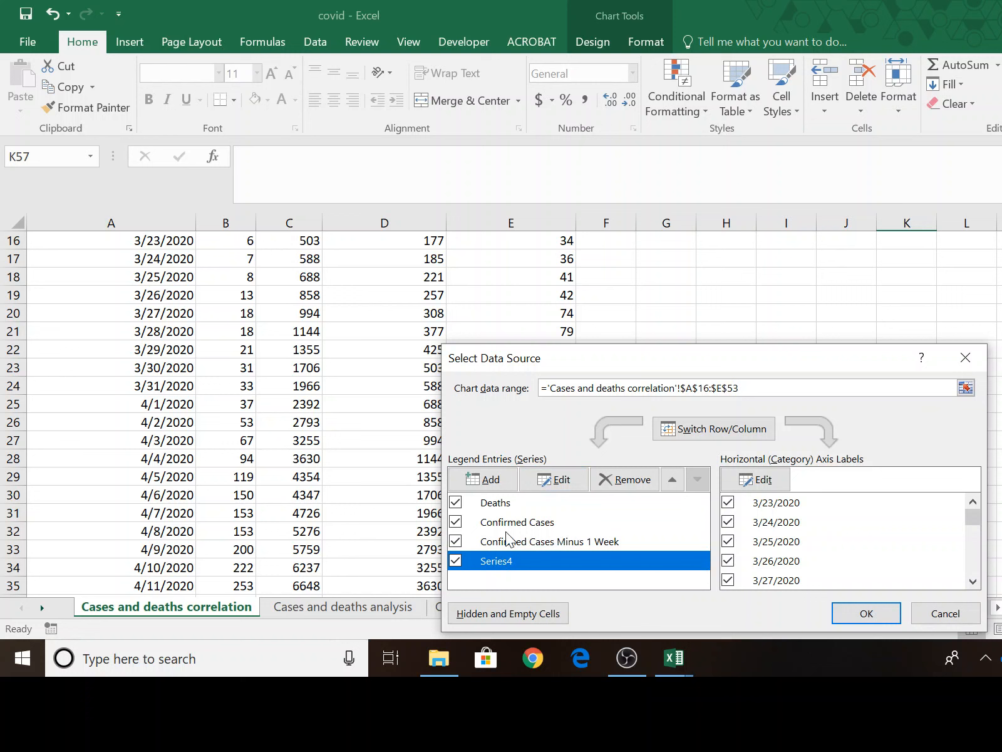
left_click(558, 481)
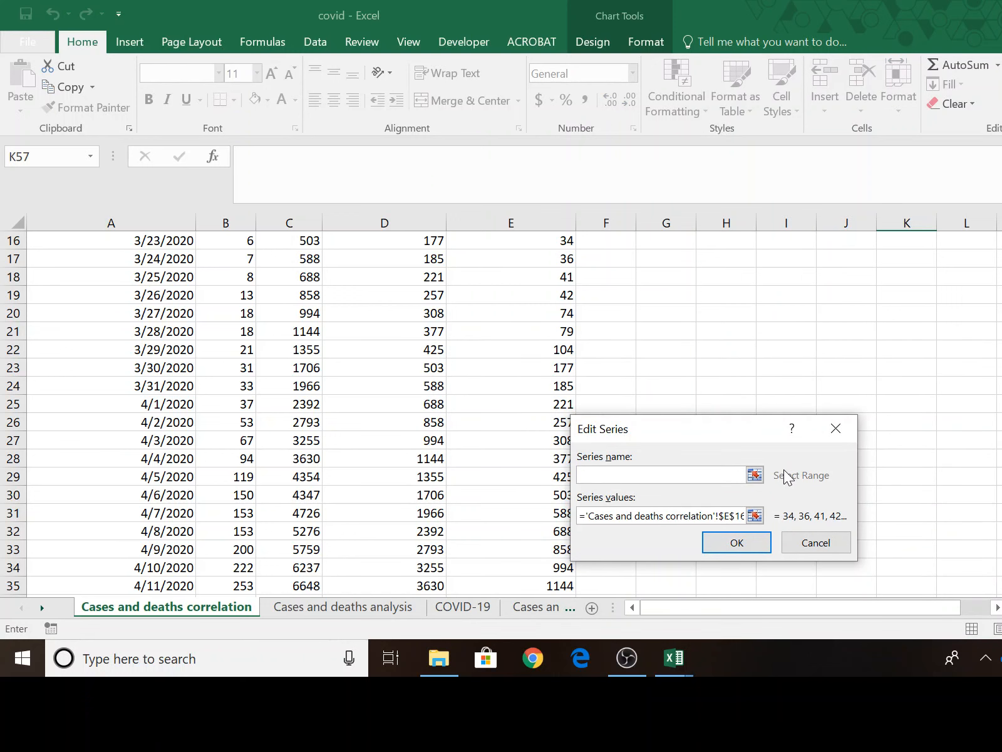
type("Confirmed Cases Minus 2 Weeks")
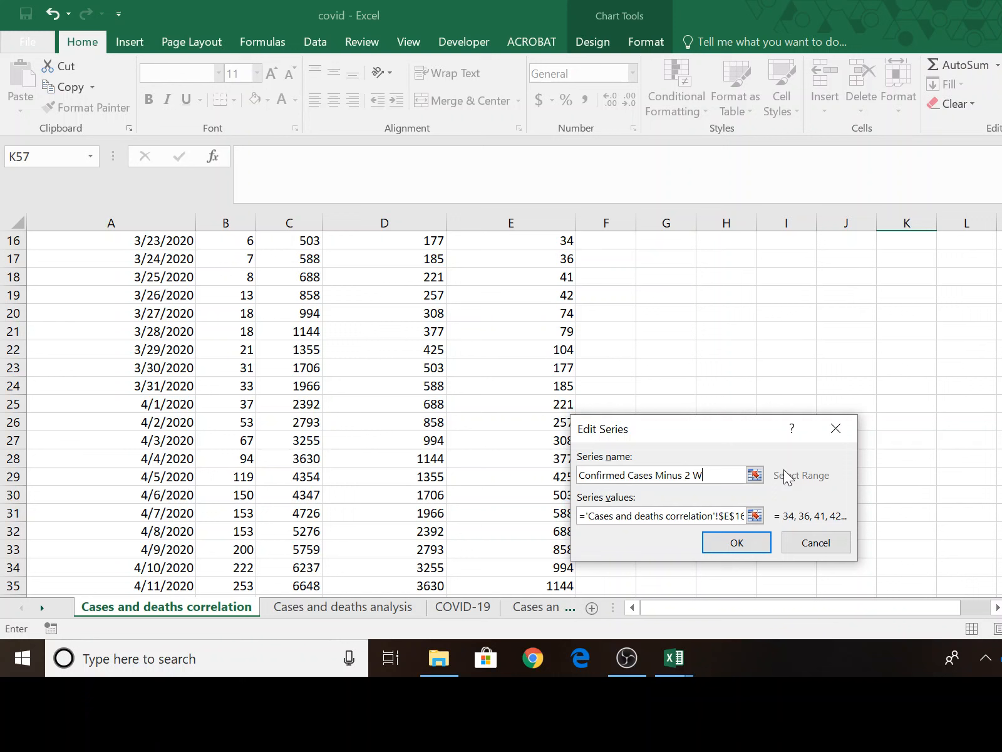
left_click(737, 543)
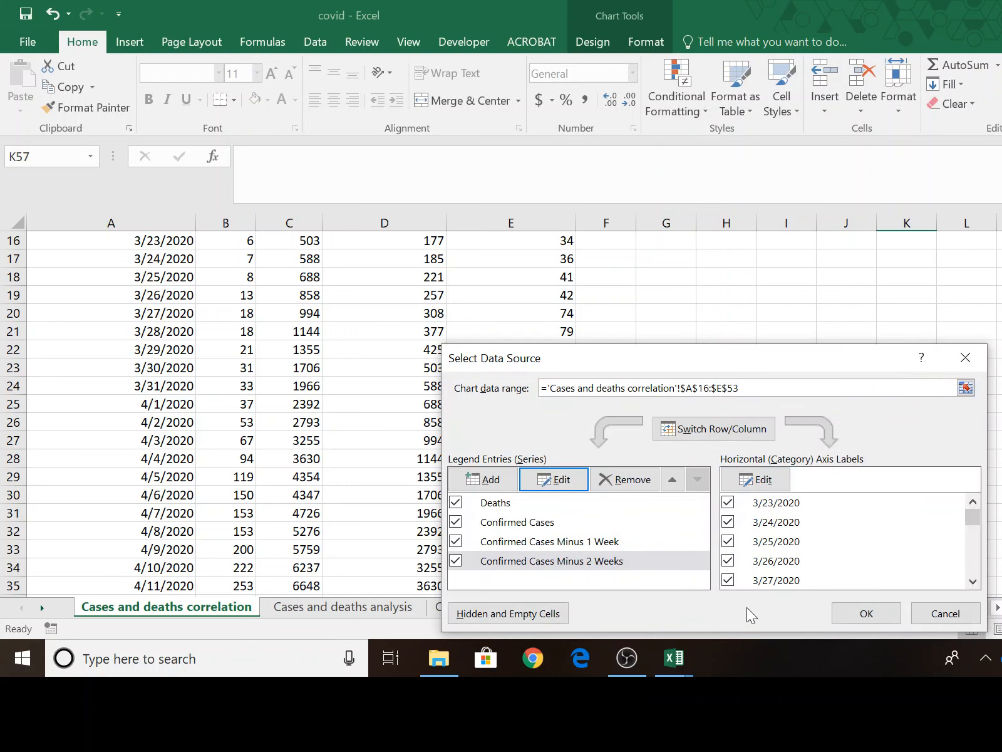
left_click(852, 619)
- Enlarge the chart slightly in width and height so it extends down to row 71 and almost across column J
scroll(884, 376, "down", 10)
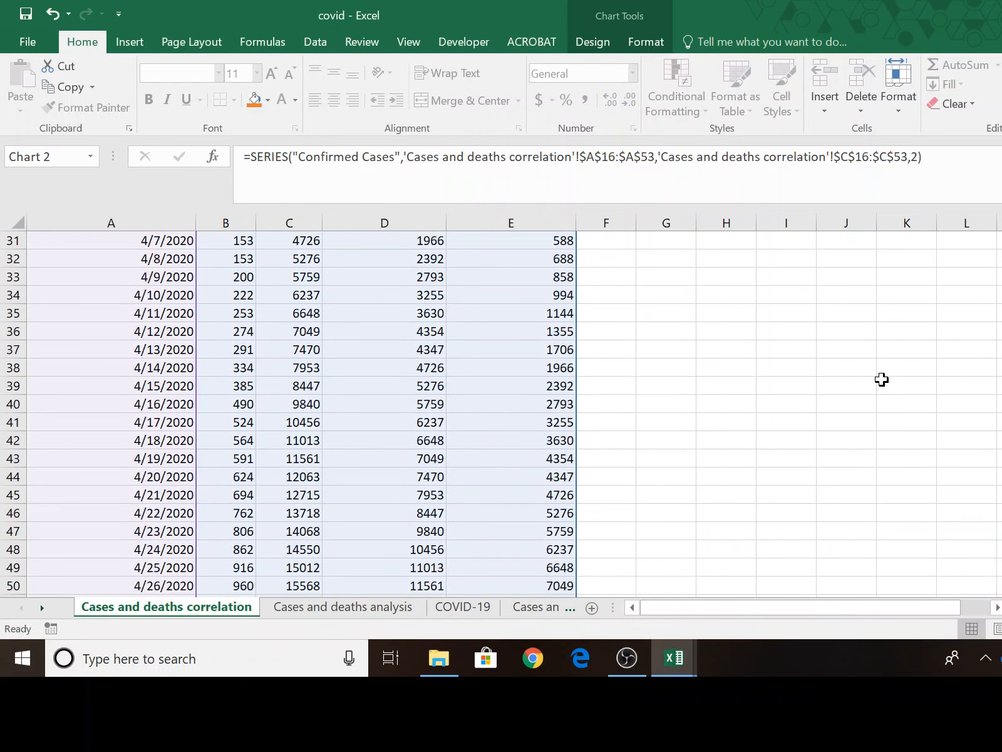
scroll(884, 376, "down", 4)
scroll(883, 382, "up", 2)
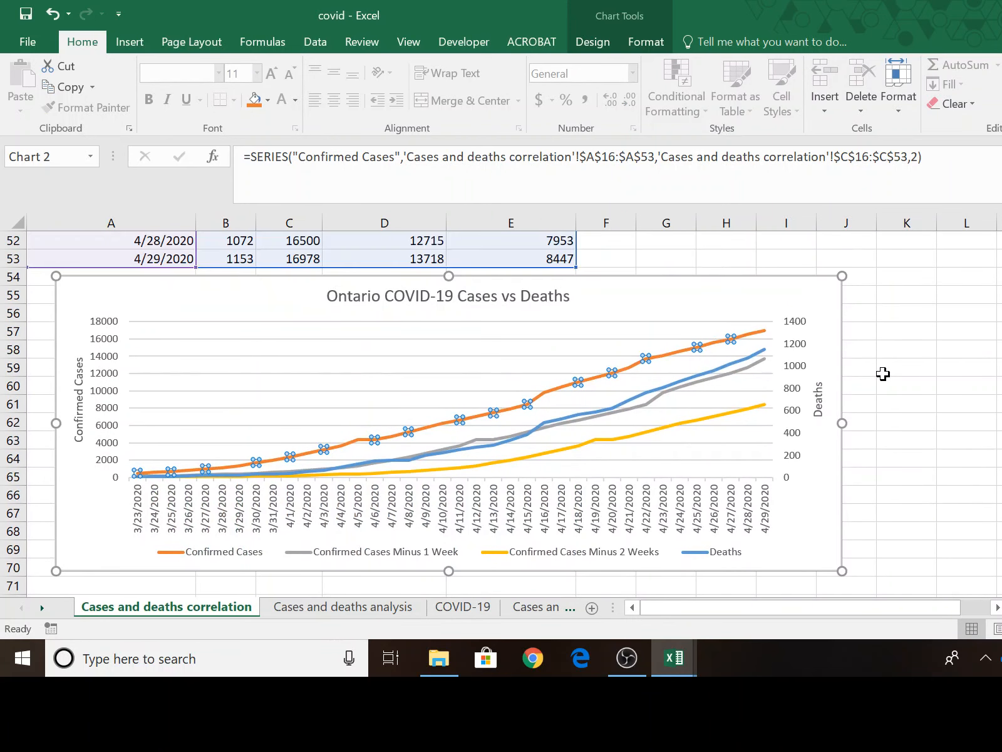
left_click_drag(842, 571, 870, 592)
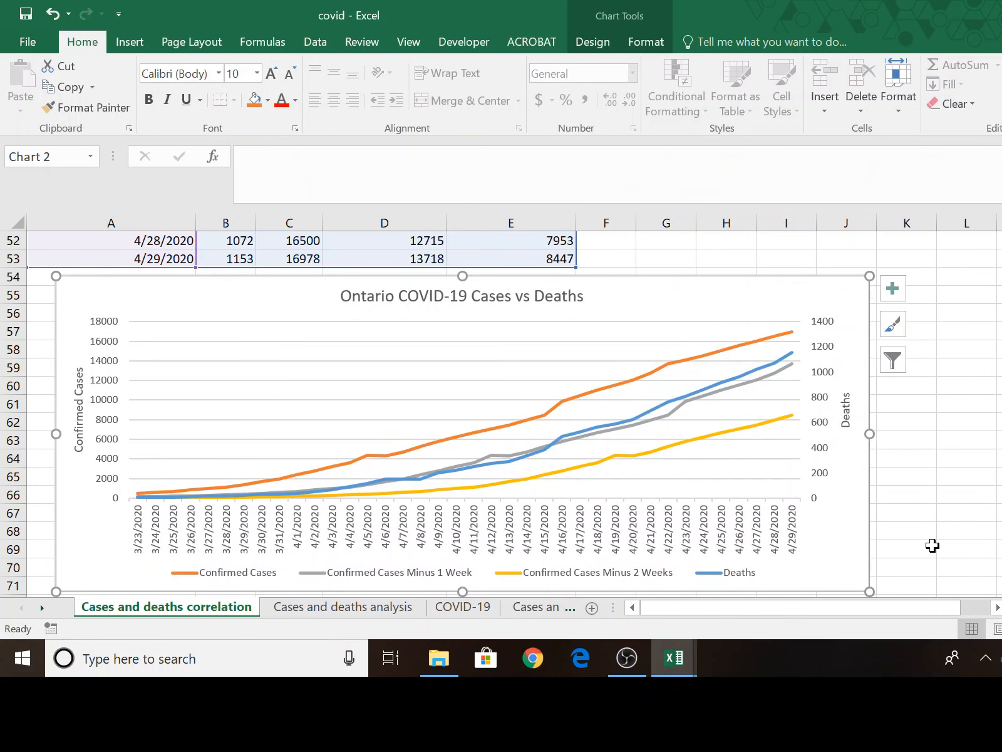